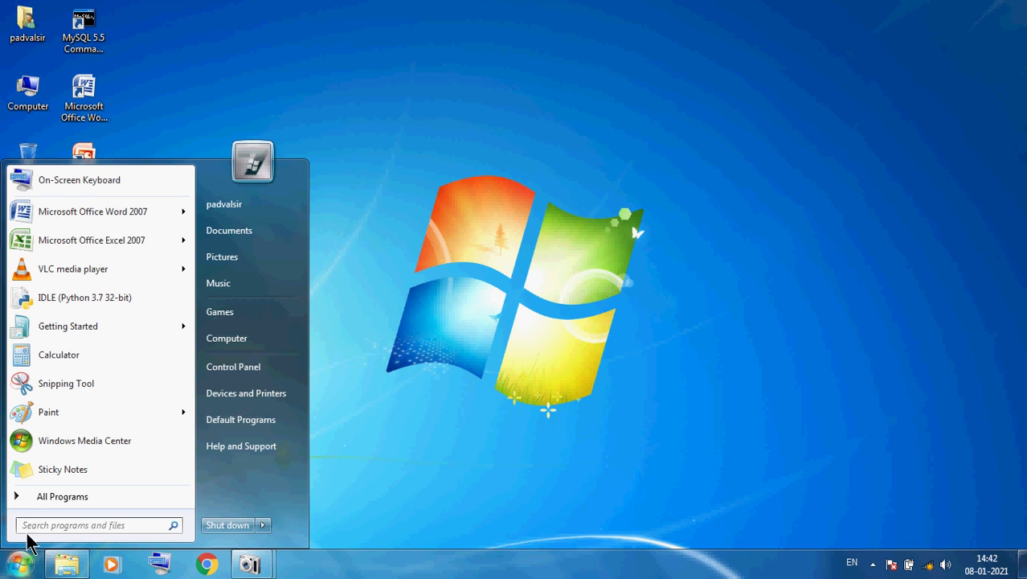
Launch Microsoft Office Excel 2007 and maximize its window.
left_click(44, 496)
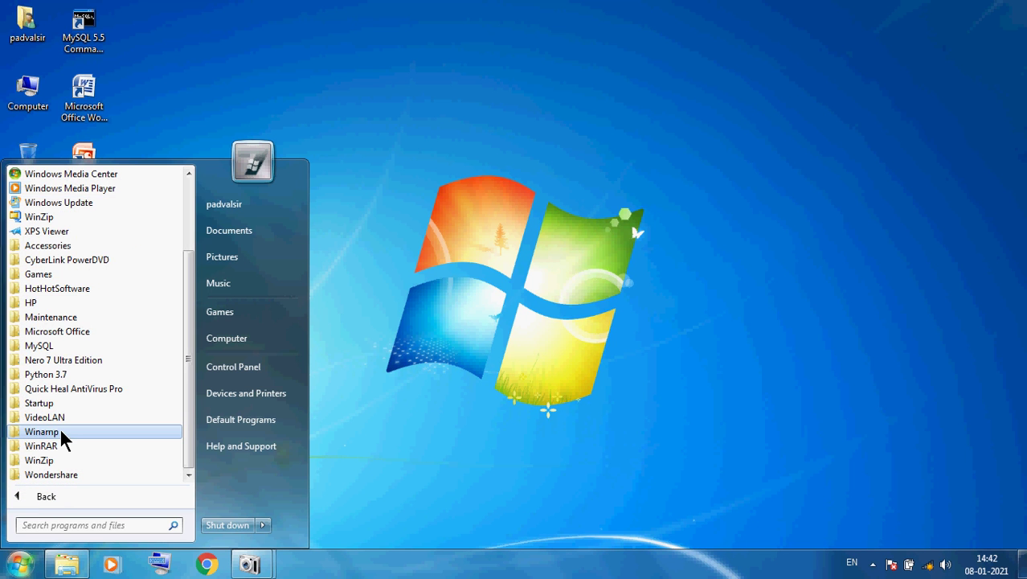
left_click(22, 332)
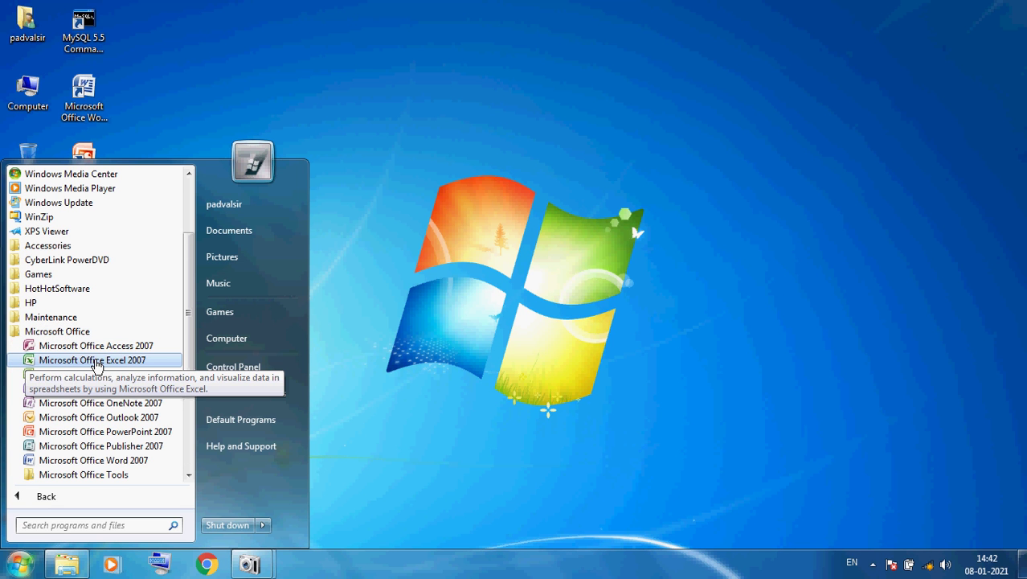
left_click(96, 364)
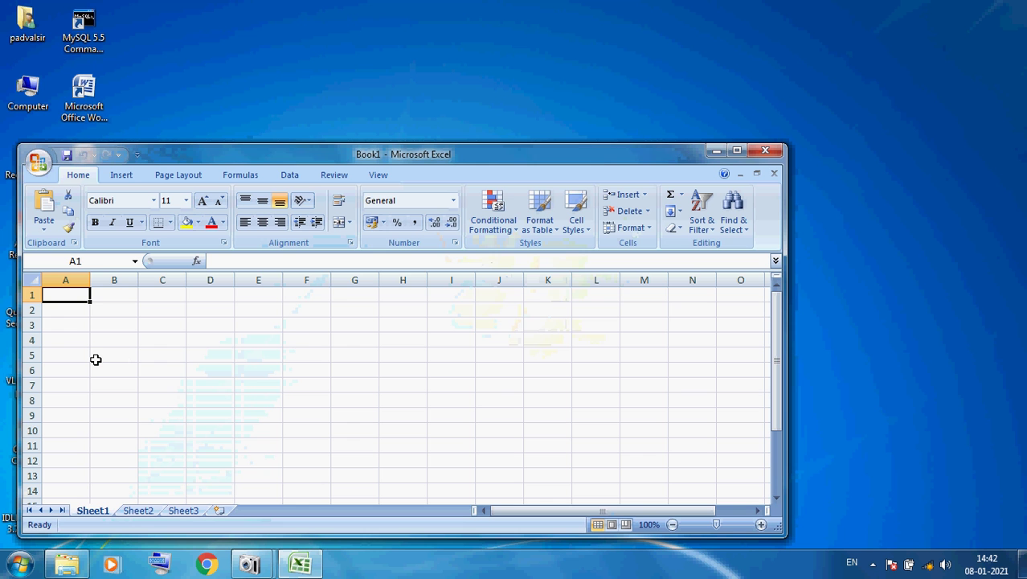
left_click(736, 151)
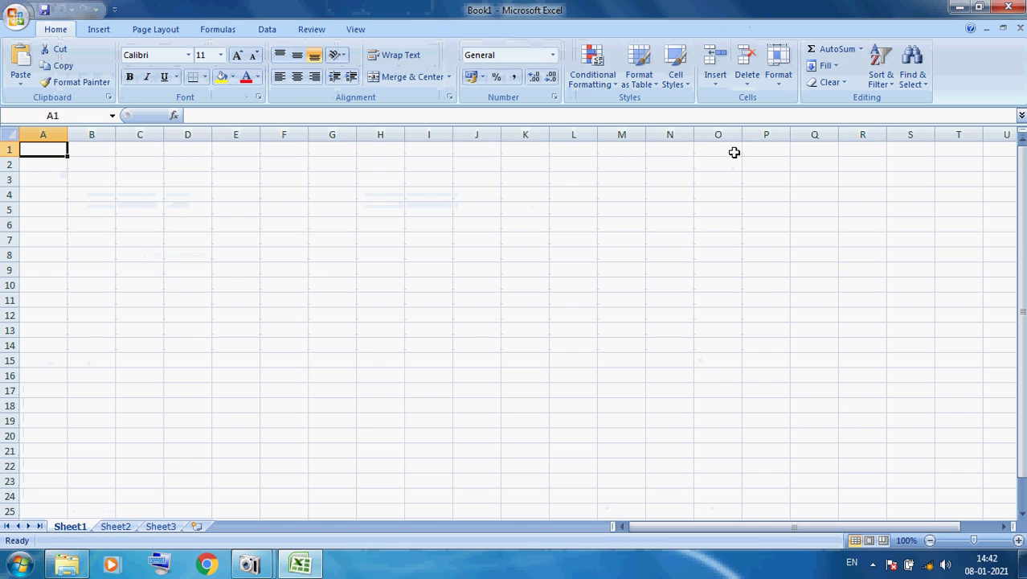
Zoom the blank worksheet to 136%.
left_click(975, 540)
left_click_drag(974, 544, 979, 547)
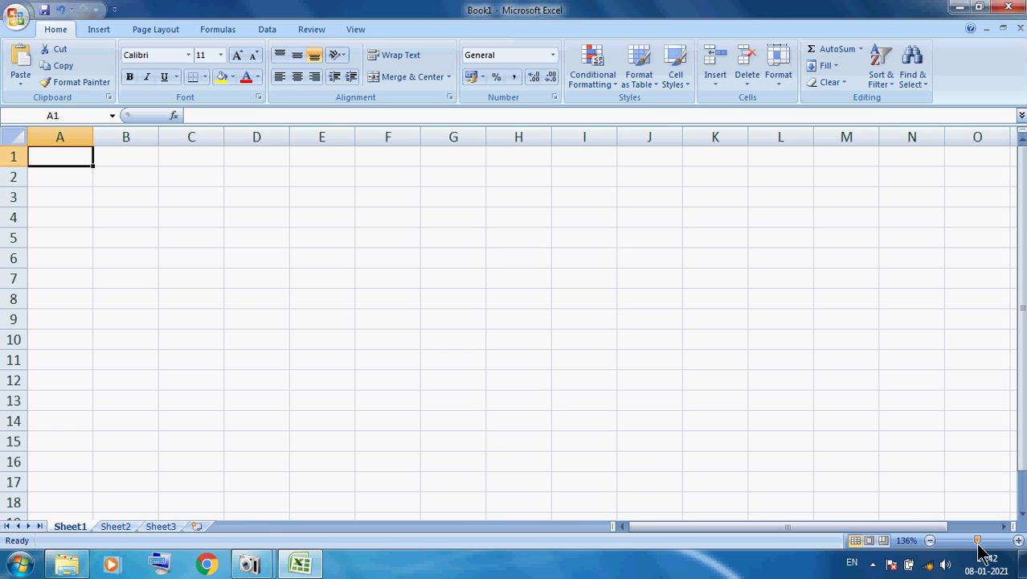
left_click(253, 301)
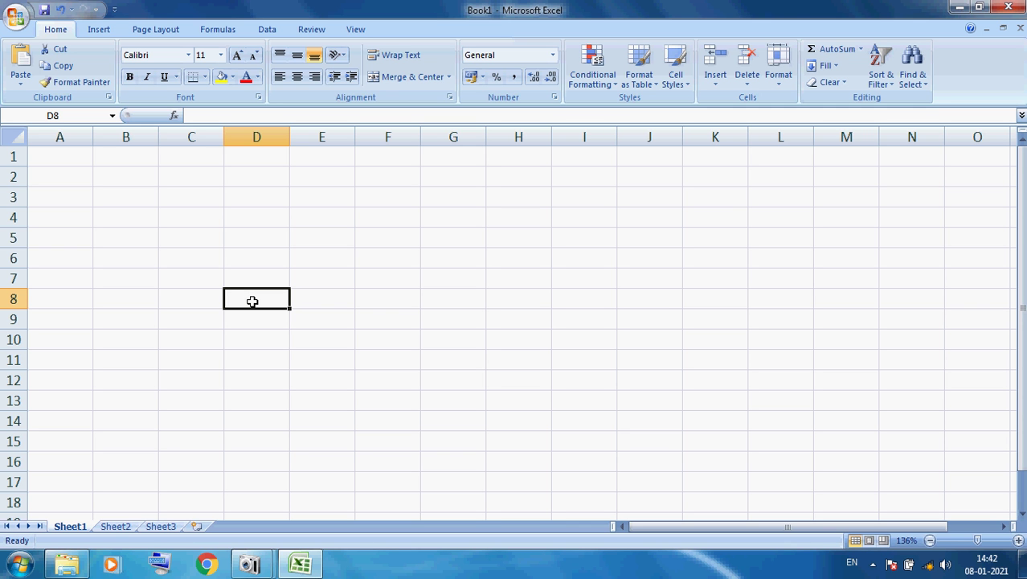
left_click(242, 238)
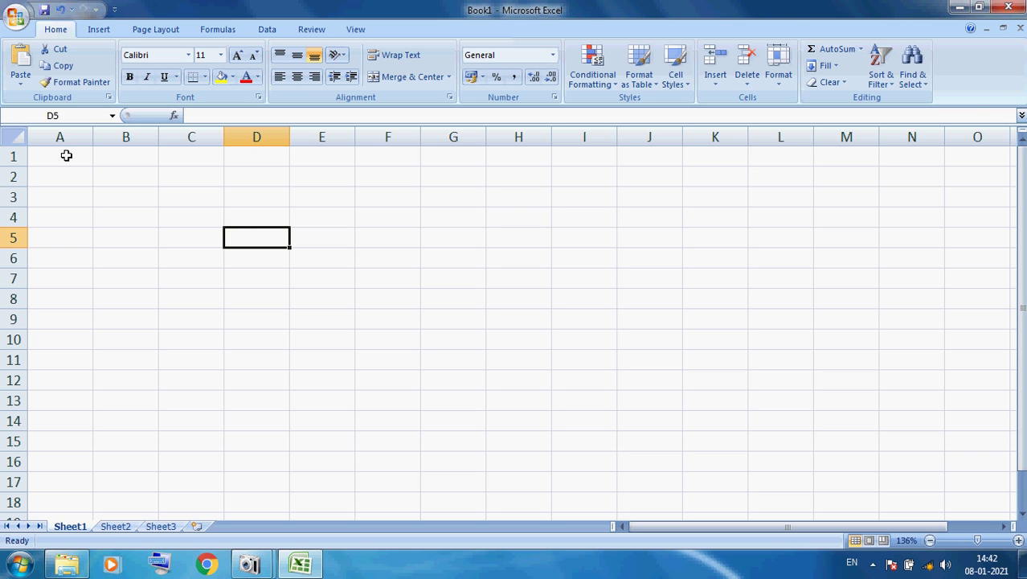
Merge and center cells A1 to L1 for the sheet's title.
left_click_drag(66, 156, 777, 160)
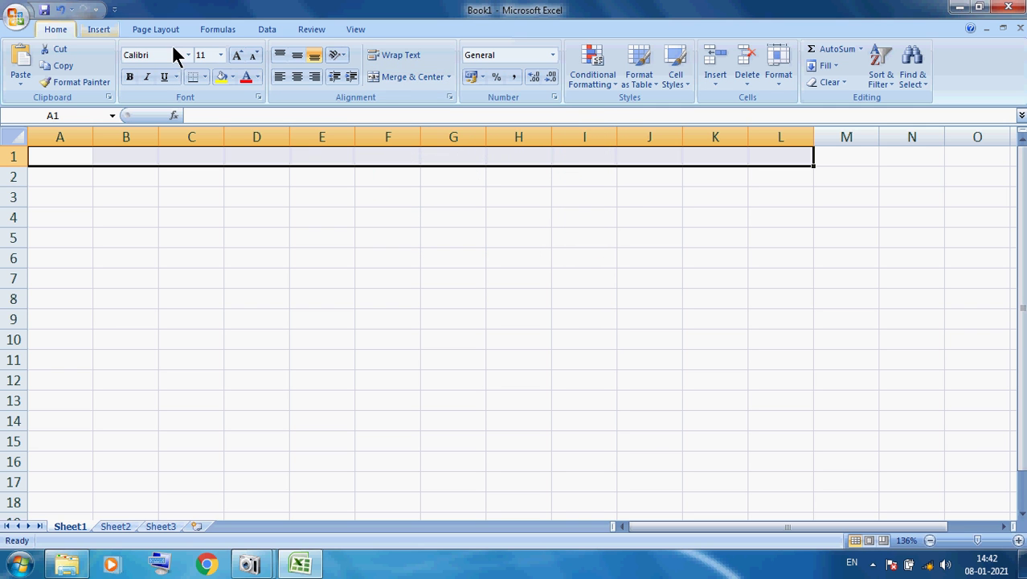
left_click(401, 76)
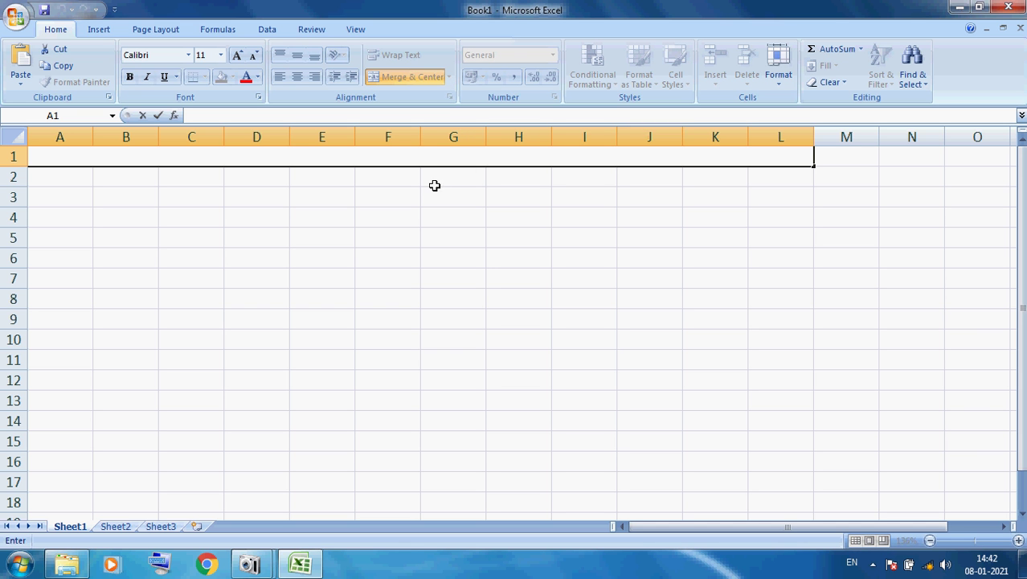
left_click(434, 180)
left_click(426, 160)
Enter "TataChem DAV Public School, Mithapur" as the title in the merged cell of row 1.
type("TataChem")
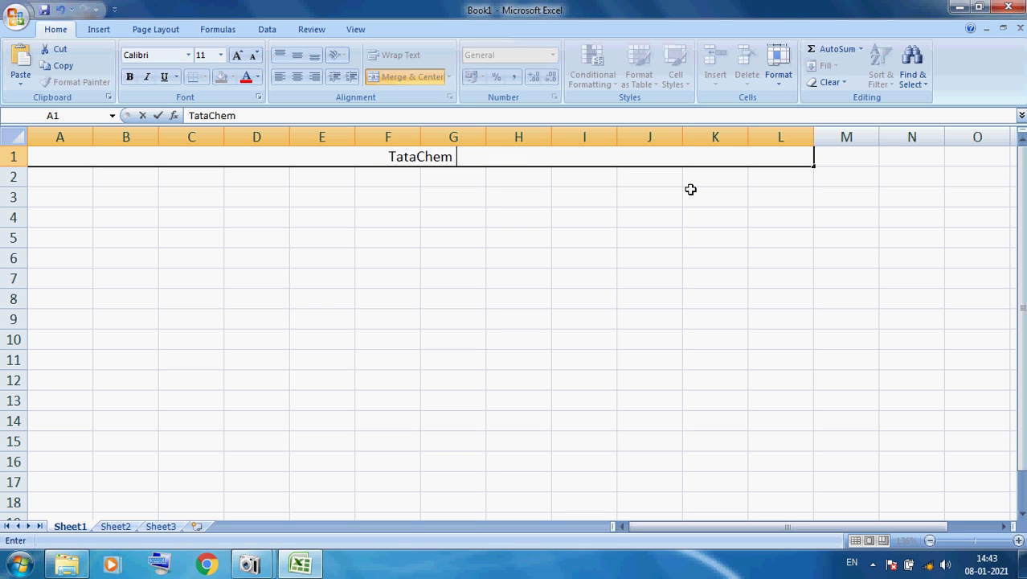
type(" DAV")
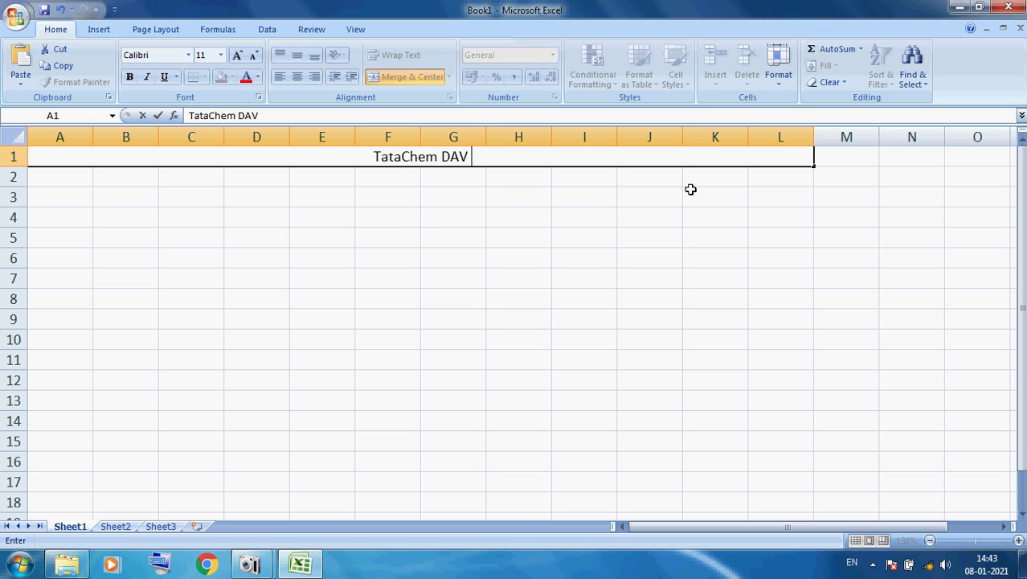
type(" Publick")
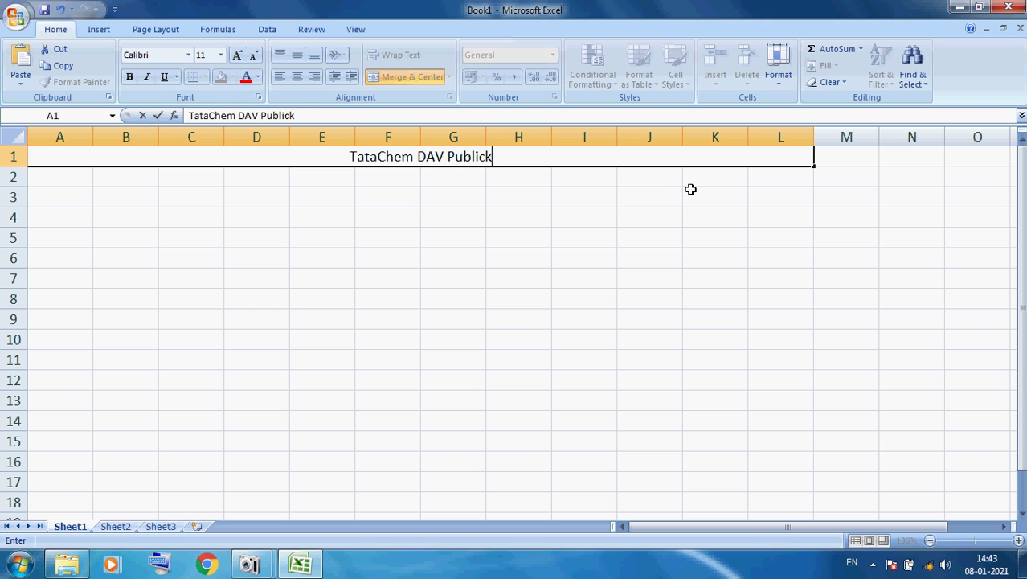
key("BackSpace")
type("Schoo")
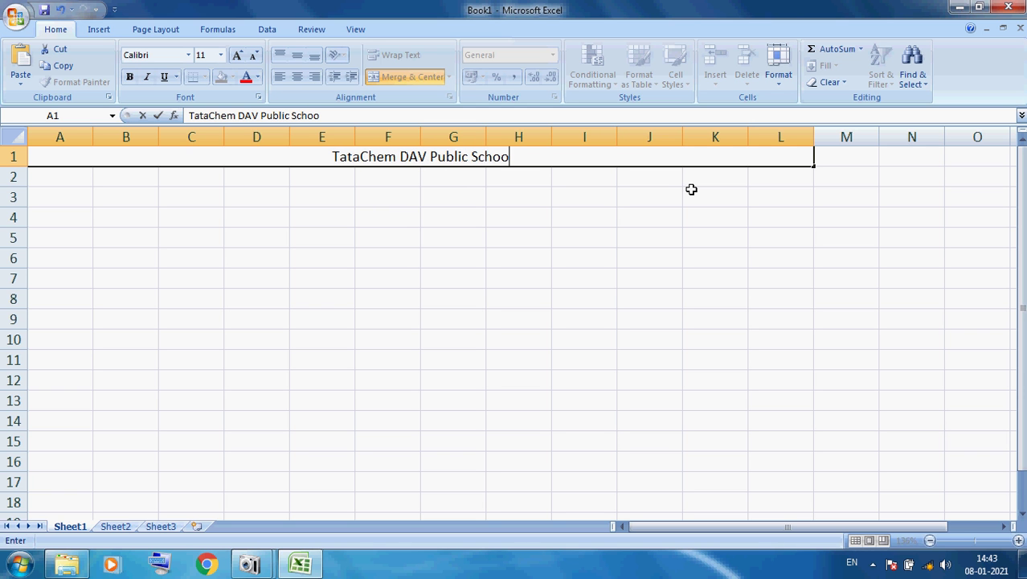
type("l")
type(", M")
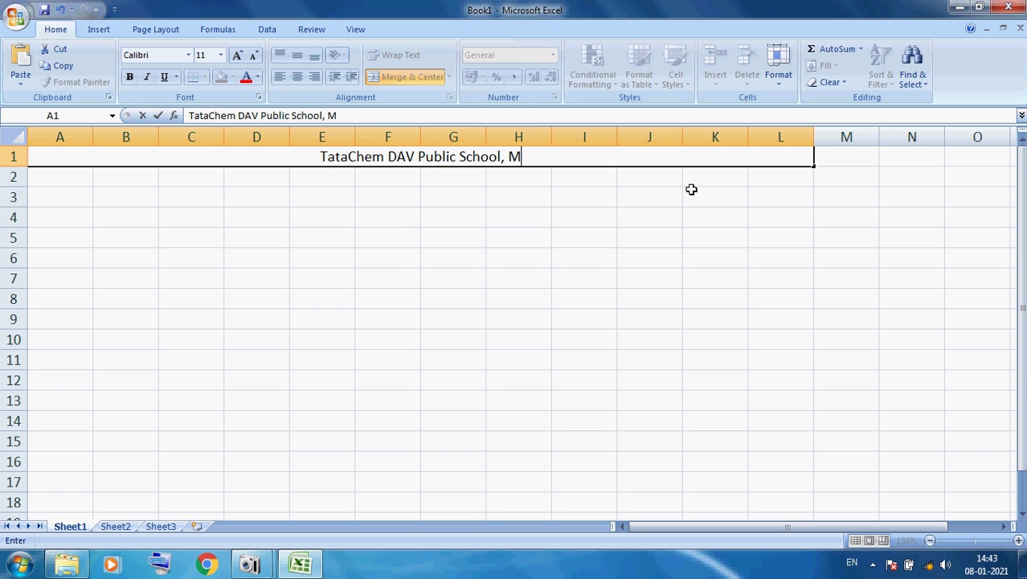
type("ithapur")
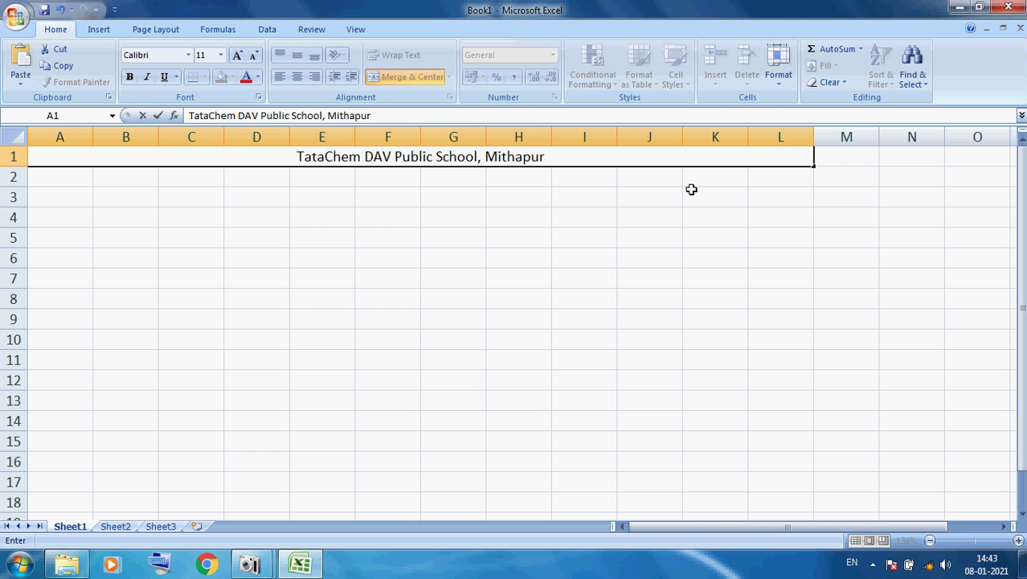
key("Return")
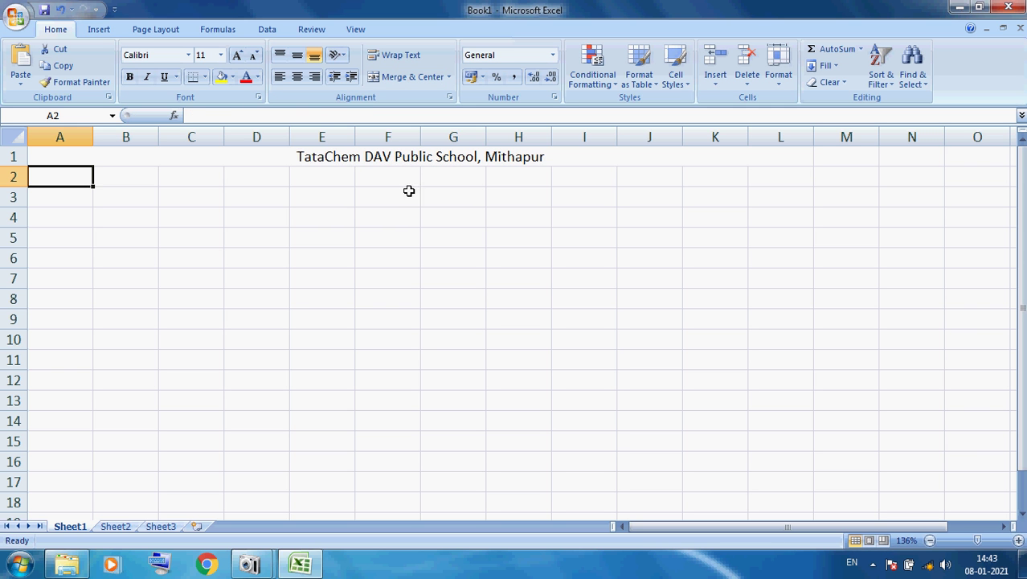
Format the school title as bold, 20-point Baskerville Old Face in the standard dark blue colour.
left_click(449, 156)
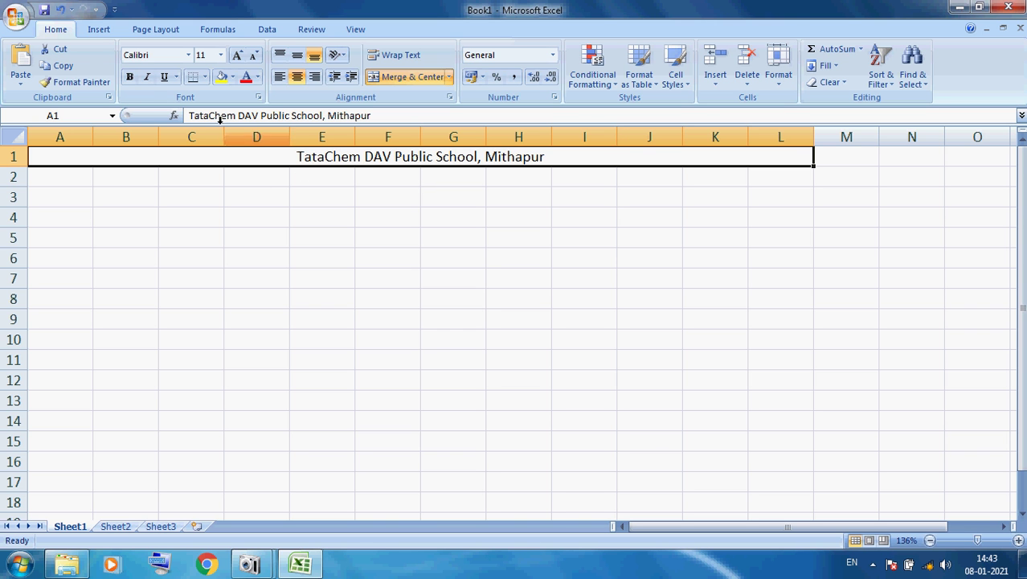
left_click(131, 77)
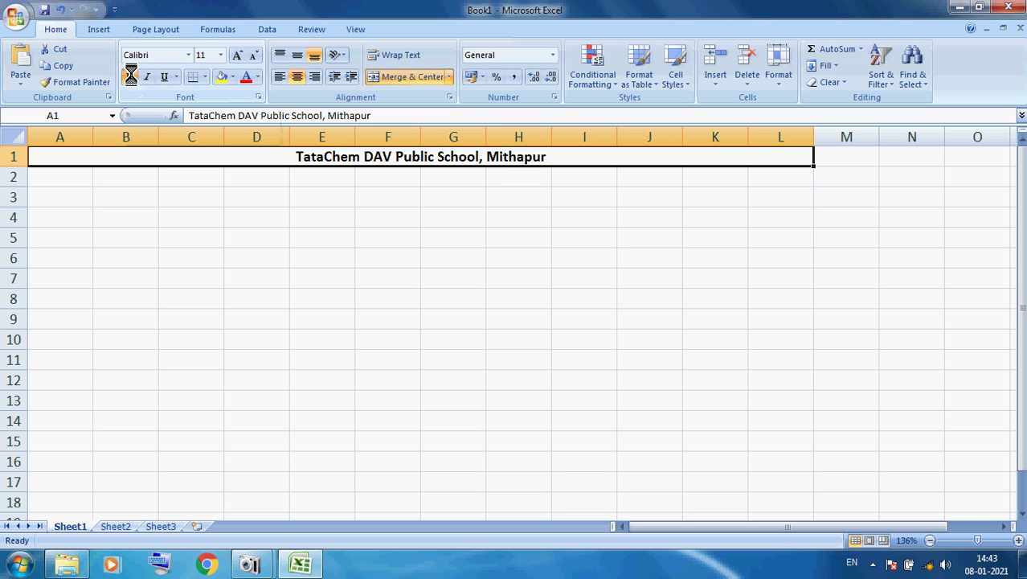
left_click(220, 55)
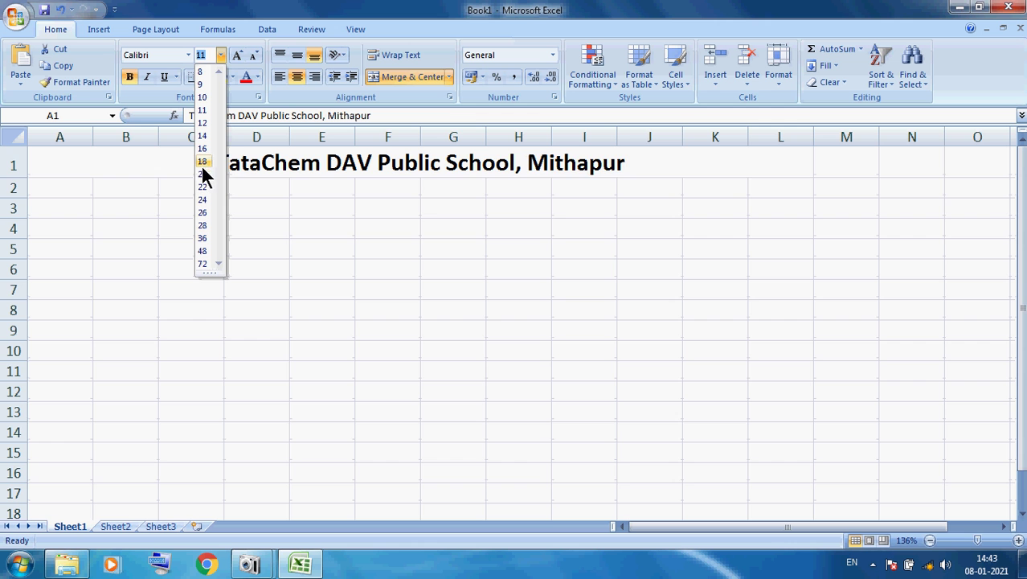
left_click(203, 176)
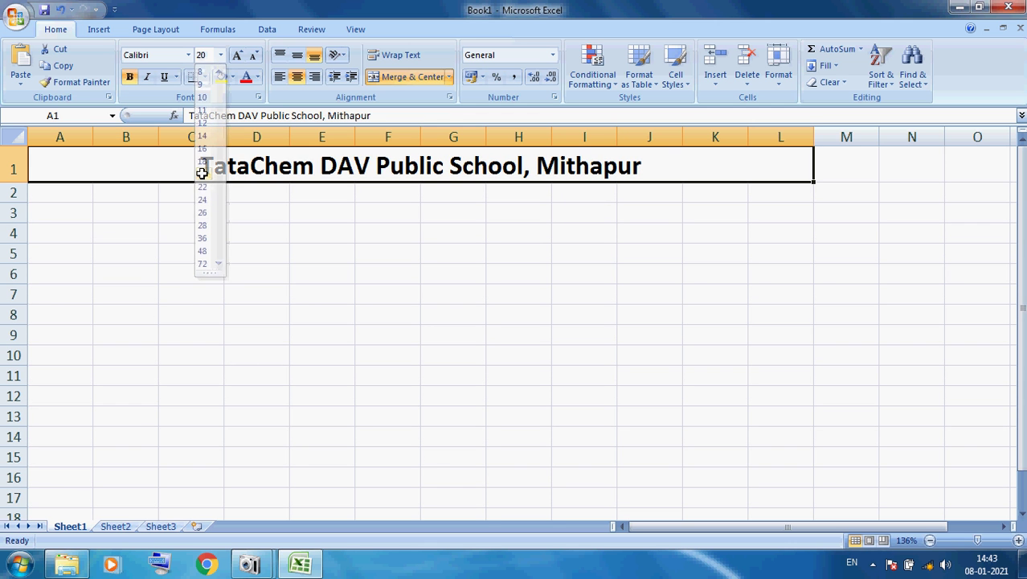
left_click(188, 52)
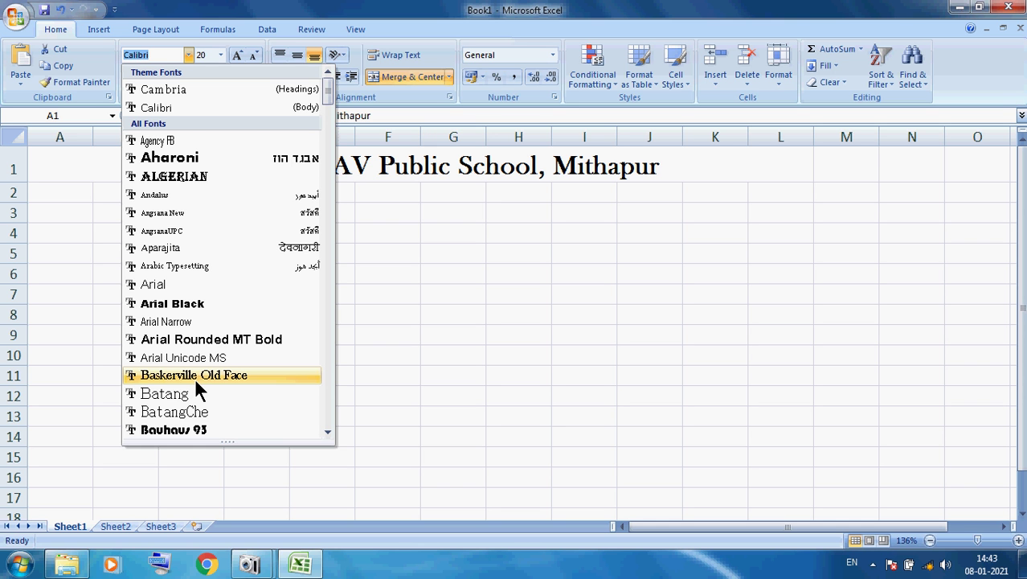
left_click(196, 374)
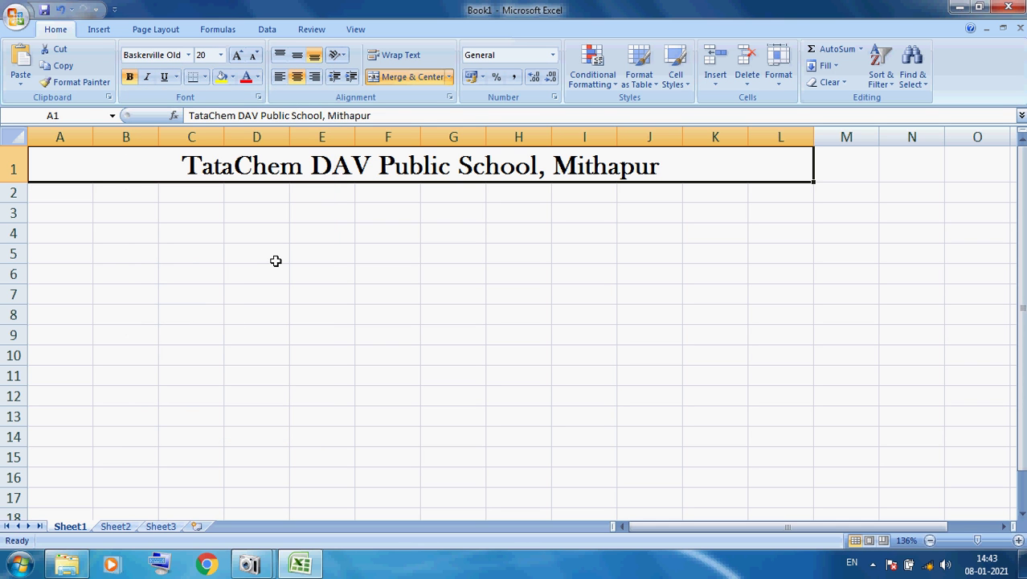
left_click(257, 75)
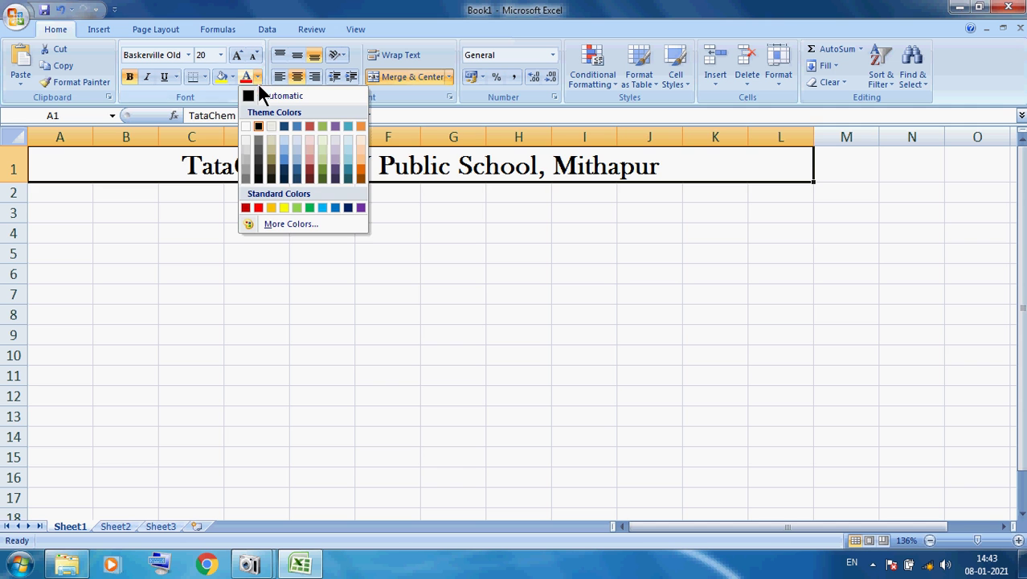
left_click(347, 205)
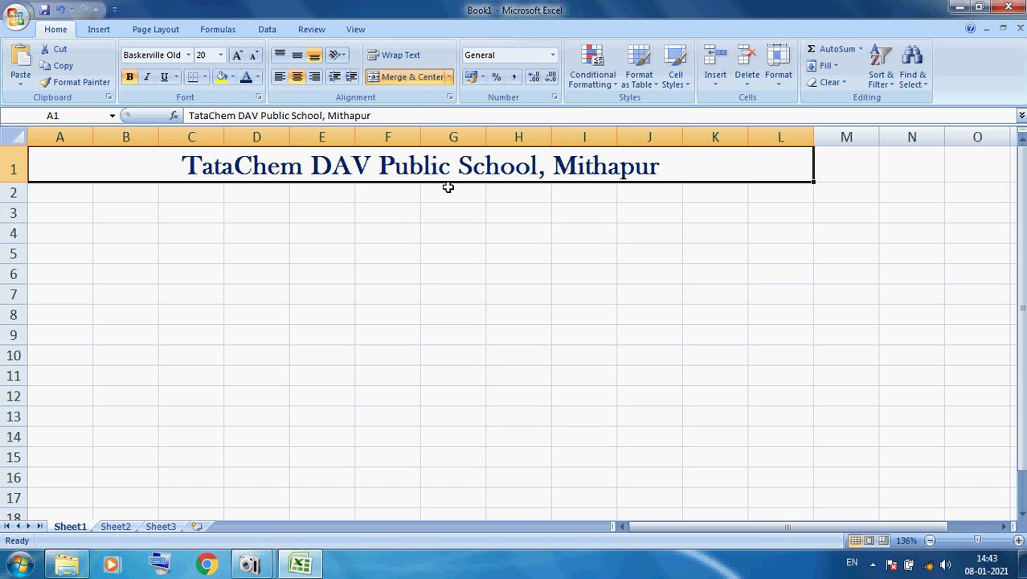
left_click(449, 211)
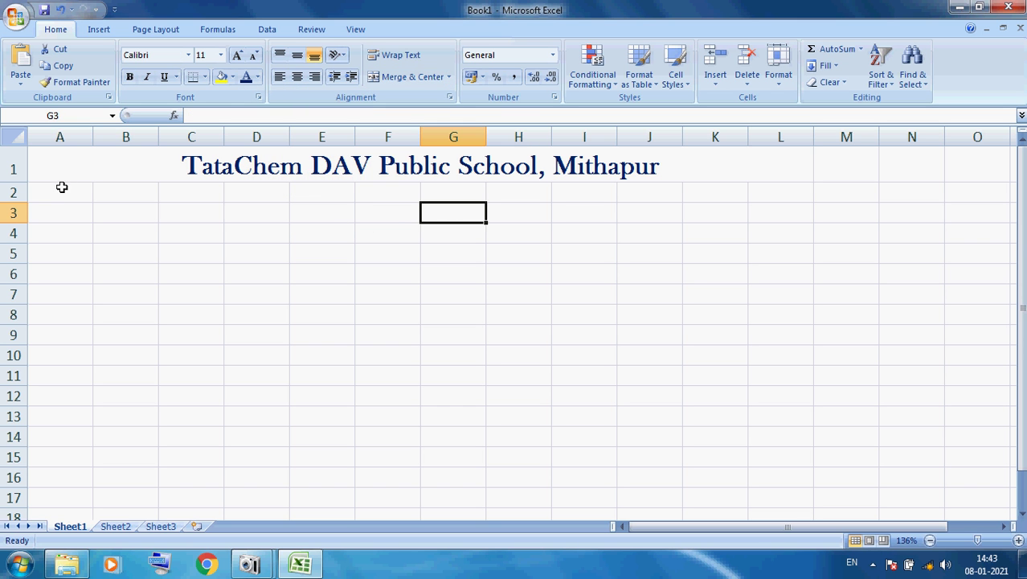
Merge and center cells A2 to L2 below the title.
left_click(62, 188)
left_click_drag(62, 188, 381, 197)
left_click(325, 231)
left_click_drag(46, 192, 761, 191)
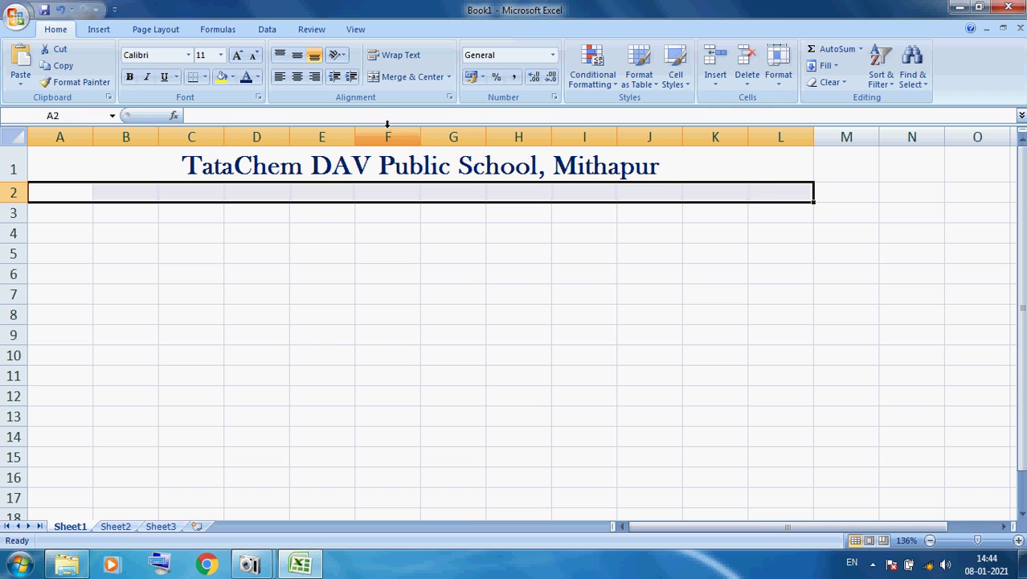
left_click(415, 77)
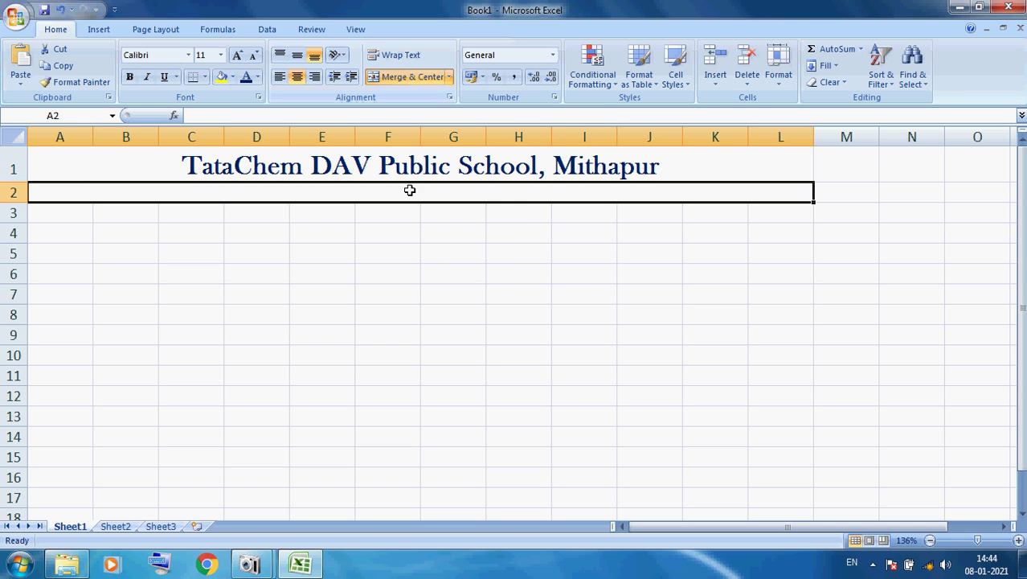
Enter "Class IX Mark Sheet 2020-21" as the subtitle in the merged cell of row 2.
type("C")
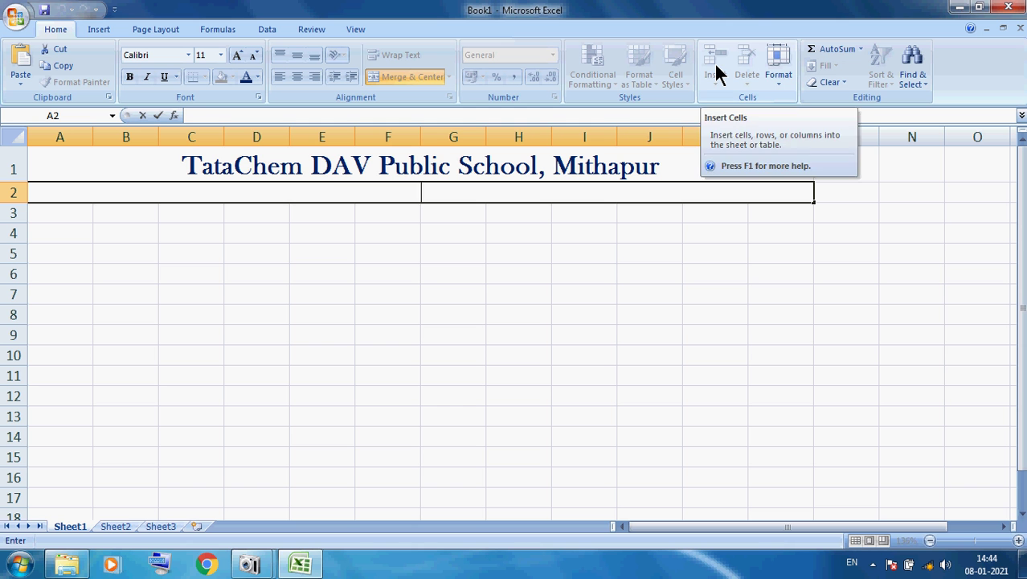
type("lass")
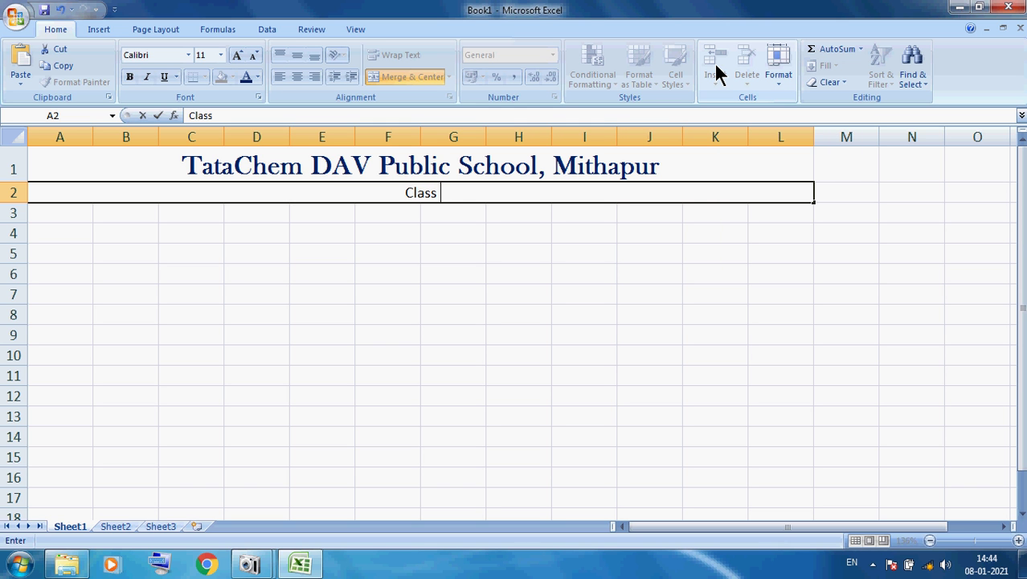
type(" X")
key("BackSpace")
type("IX Mark")
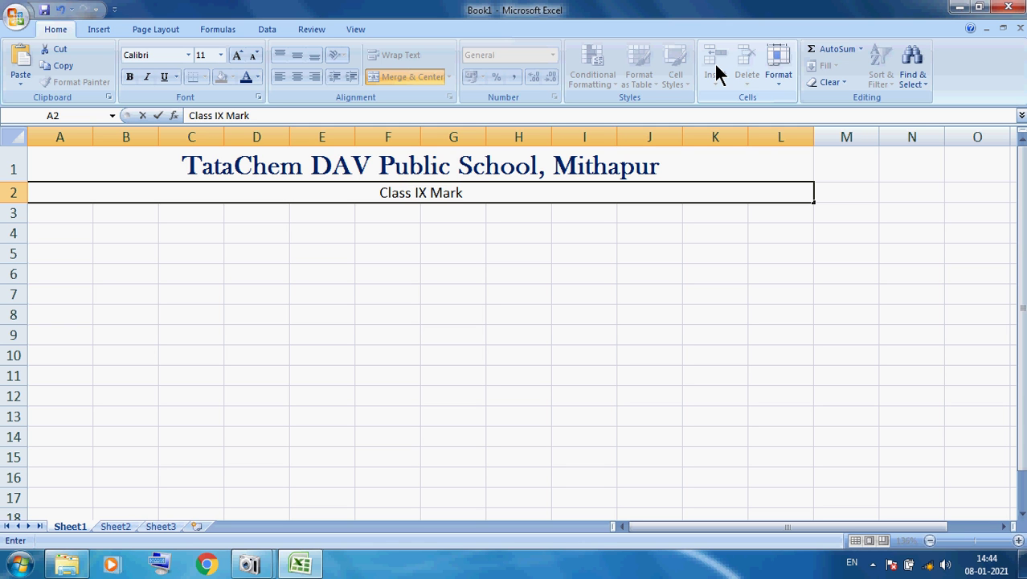
type(" Sheet ")
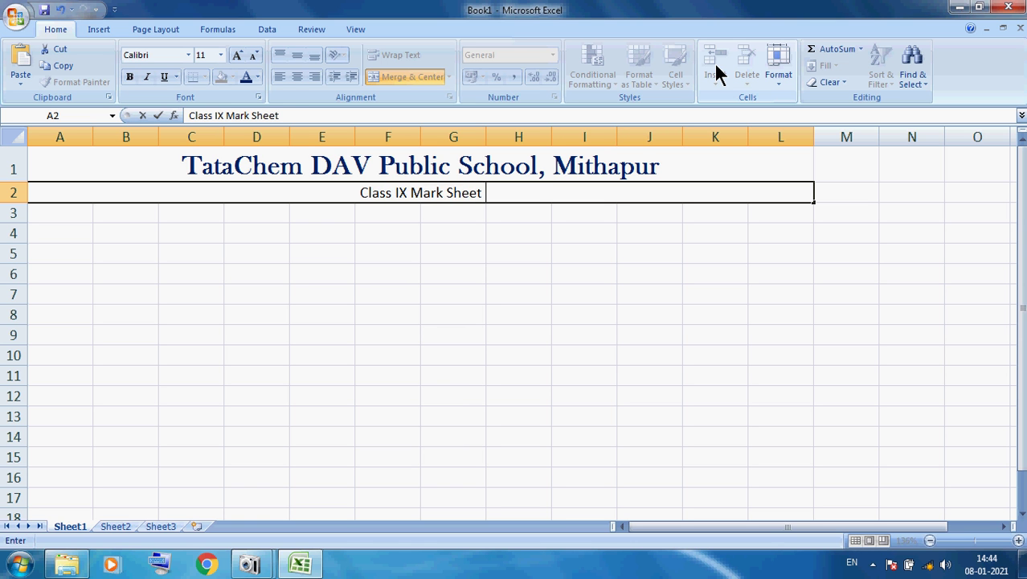
type("2020")
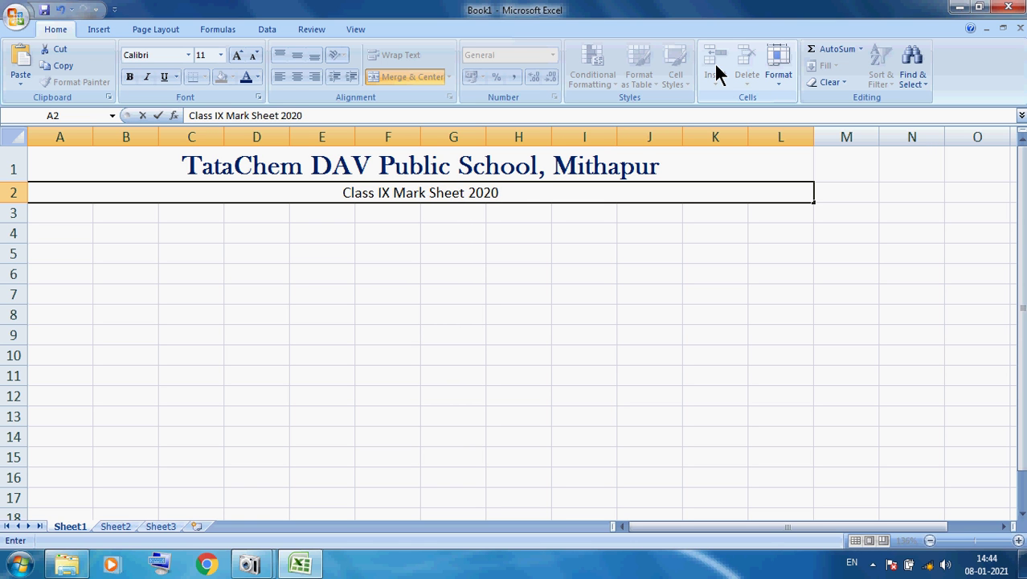
type("0")
key("BackSpace")
type("0")
key("BackSpace")
type("-21")
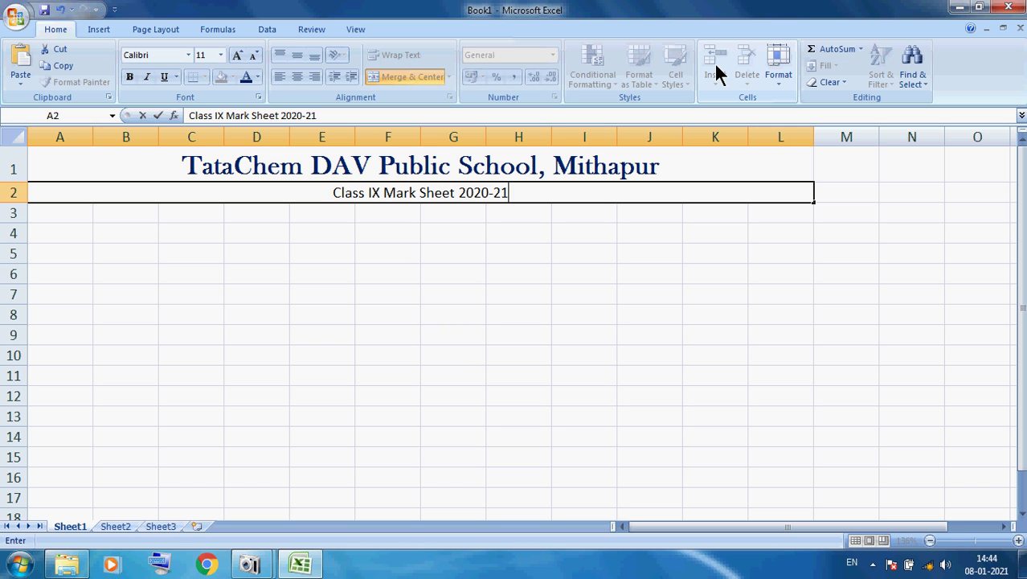
key("Return")
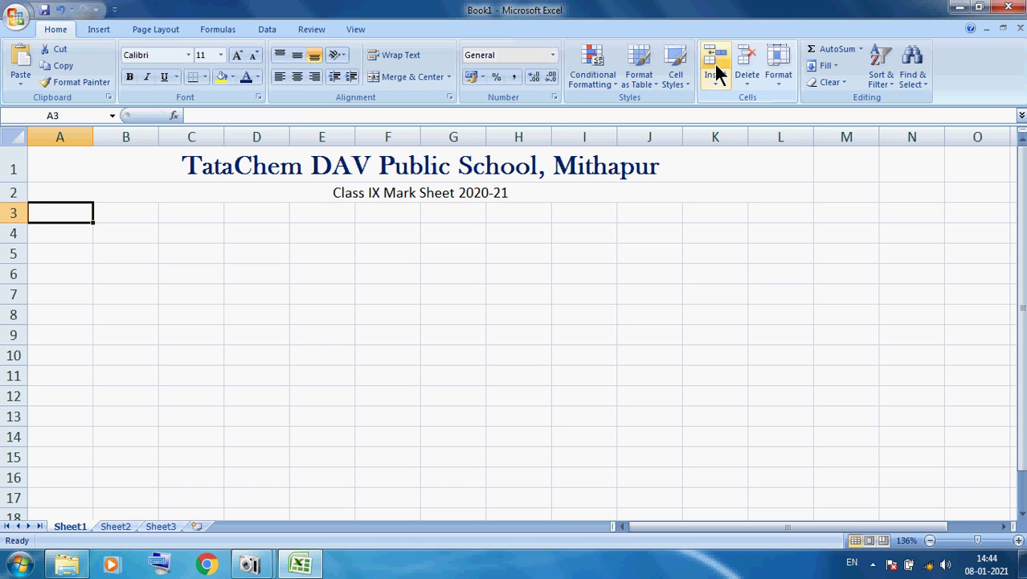
Make the mark sheet subtitle in row 2 bold.
left_click(264, 200)
left_click(129, 76)
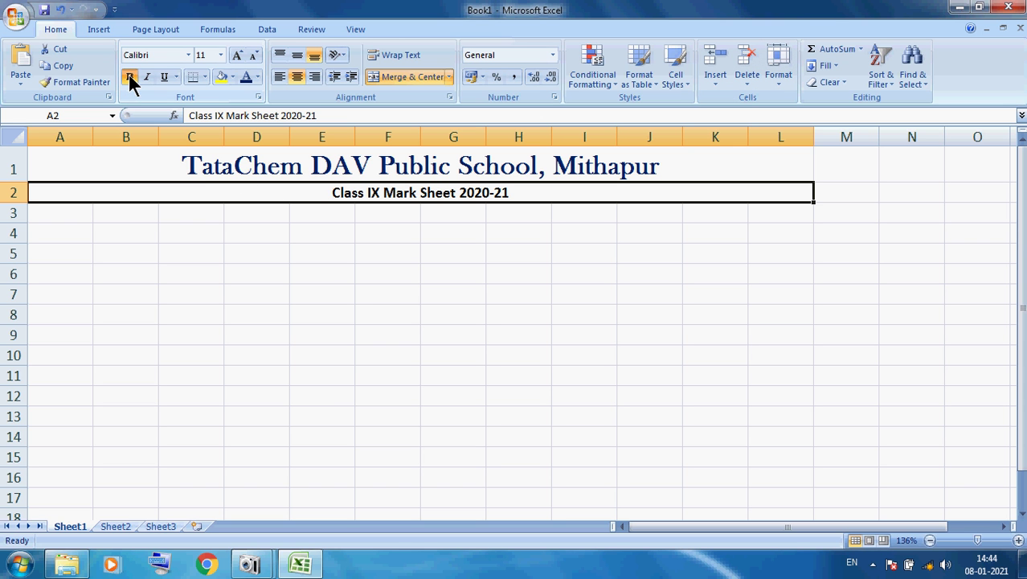
Underline the mark sheet subtitle in row 2 and format it as 14-point text in the standard dark blue colour.
left_click(164, 76)
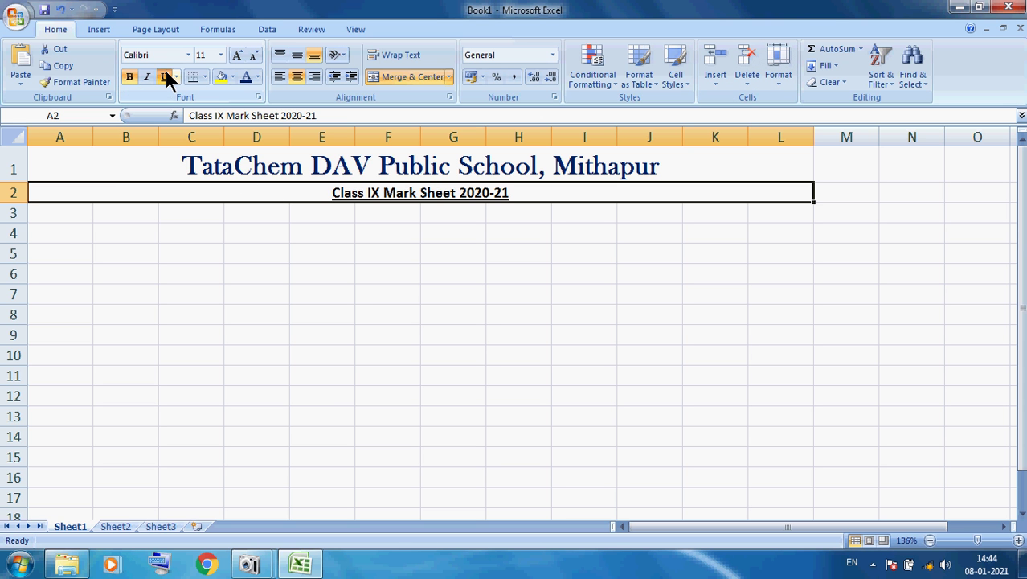
left_click(220, 55)
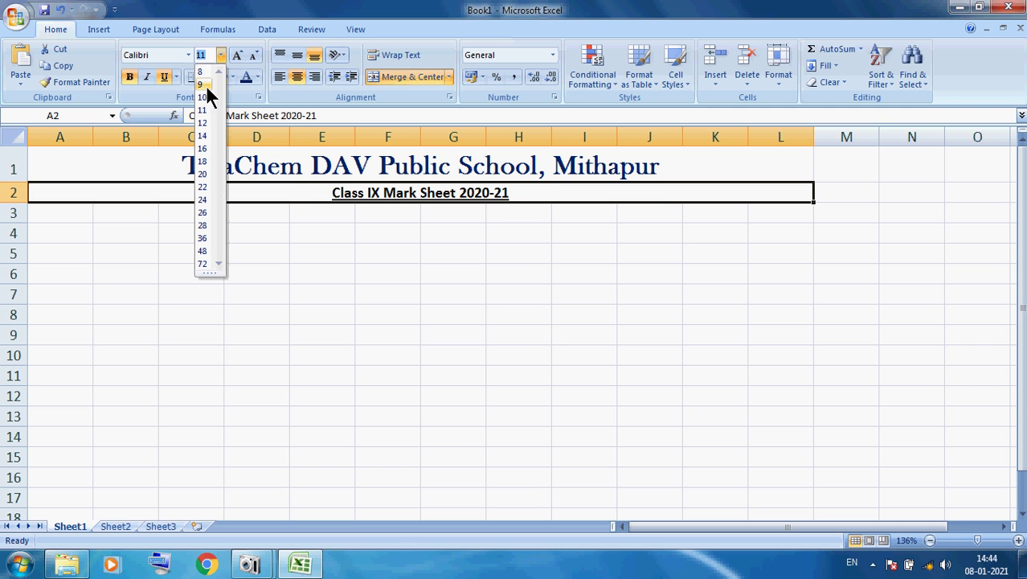
left_click(202, 136)
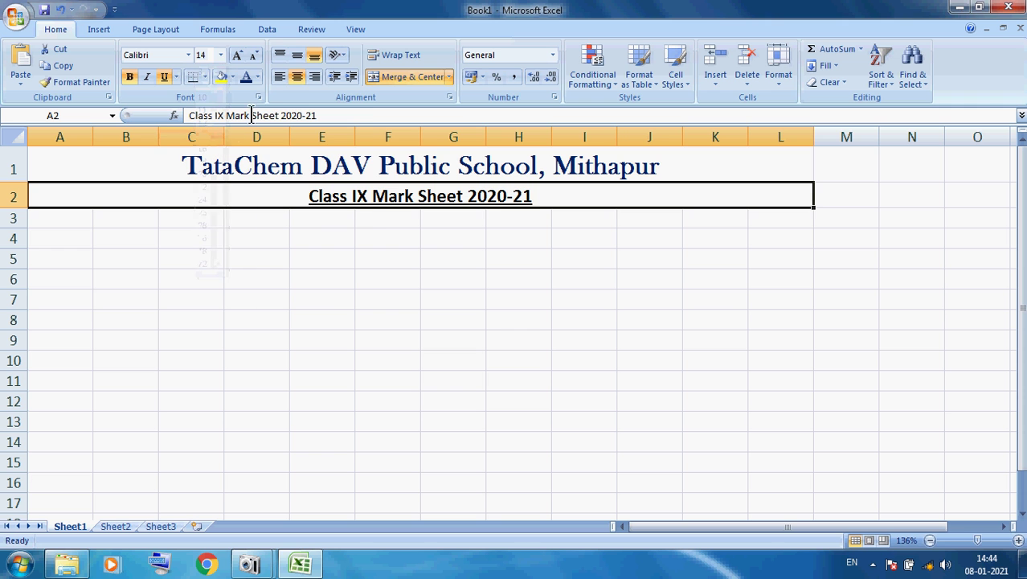
left_click(258, 76)
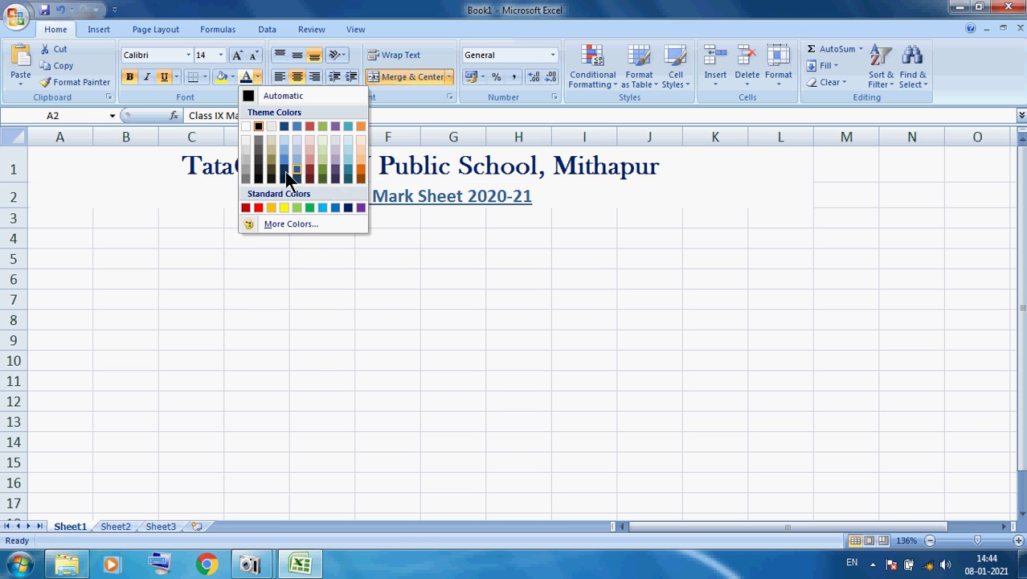
left_click(344, 208)
left_click(339, 236)
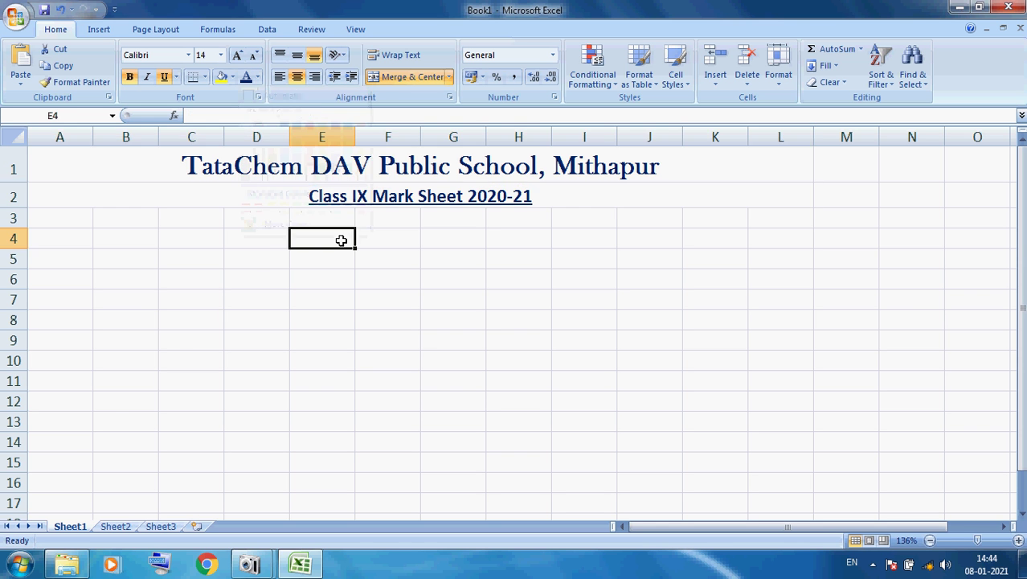
Change the font of the mark sheet subtitle in row 2 to Arial Black.
left_click(389, 198)
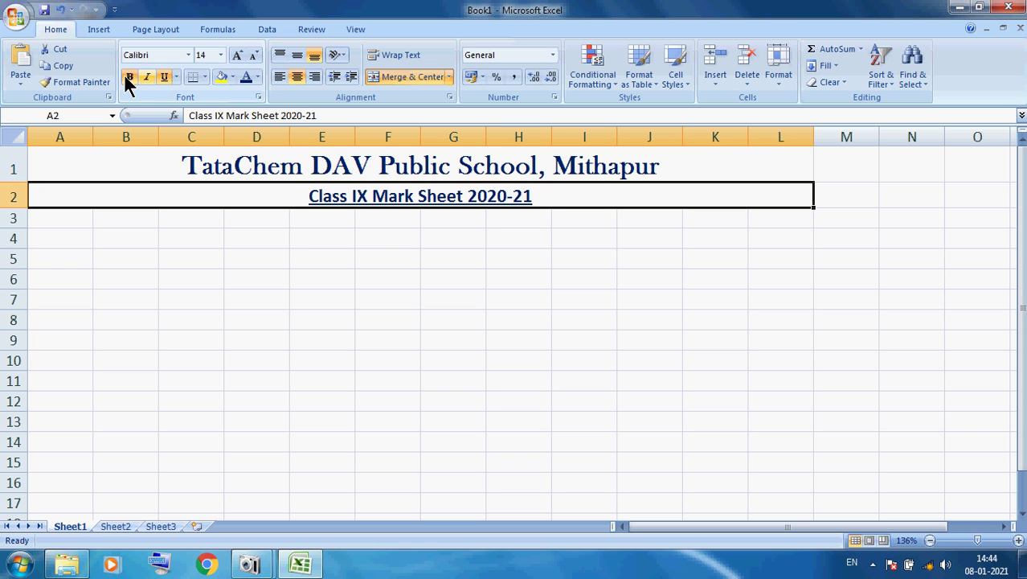
left_click(188, 55)
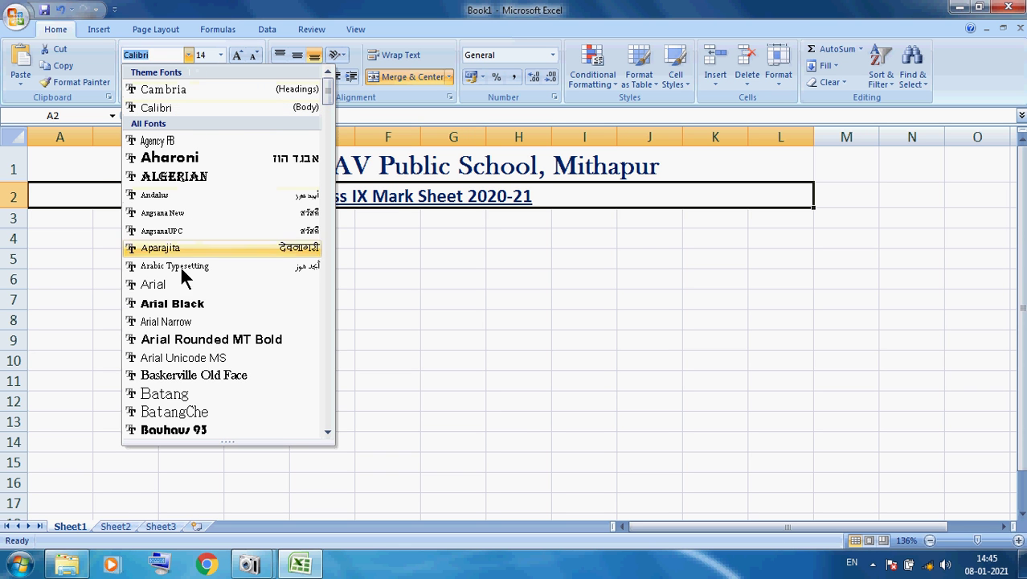
left_click(172, 304)
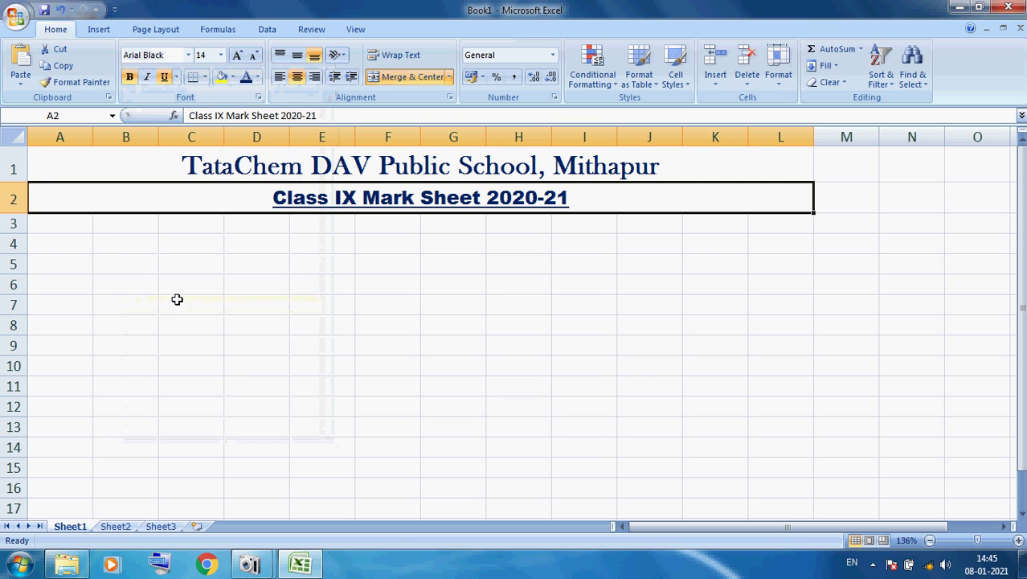
left_click(214, 298)
left_click(104, 162)
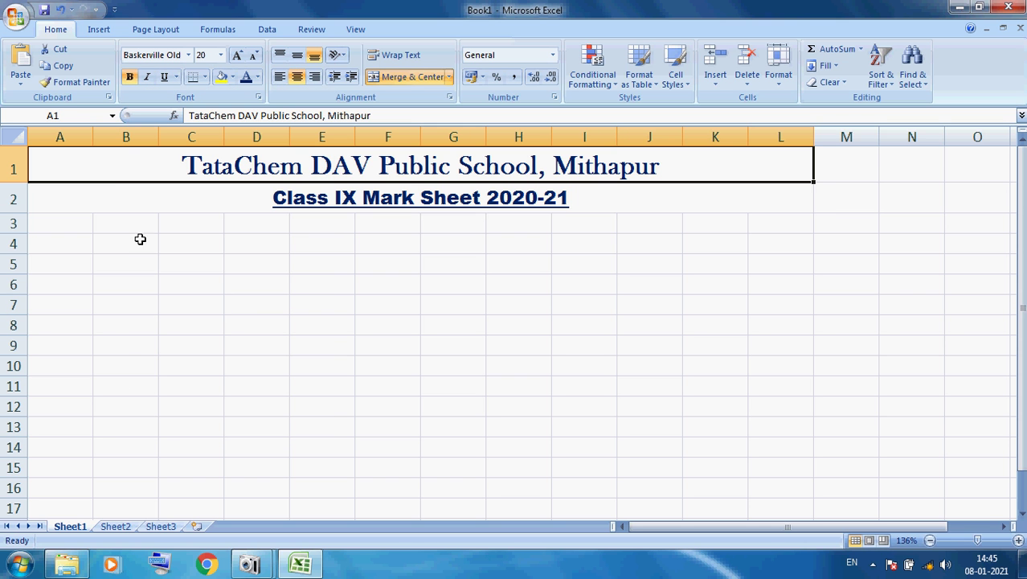
left_click(174, 197)
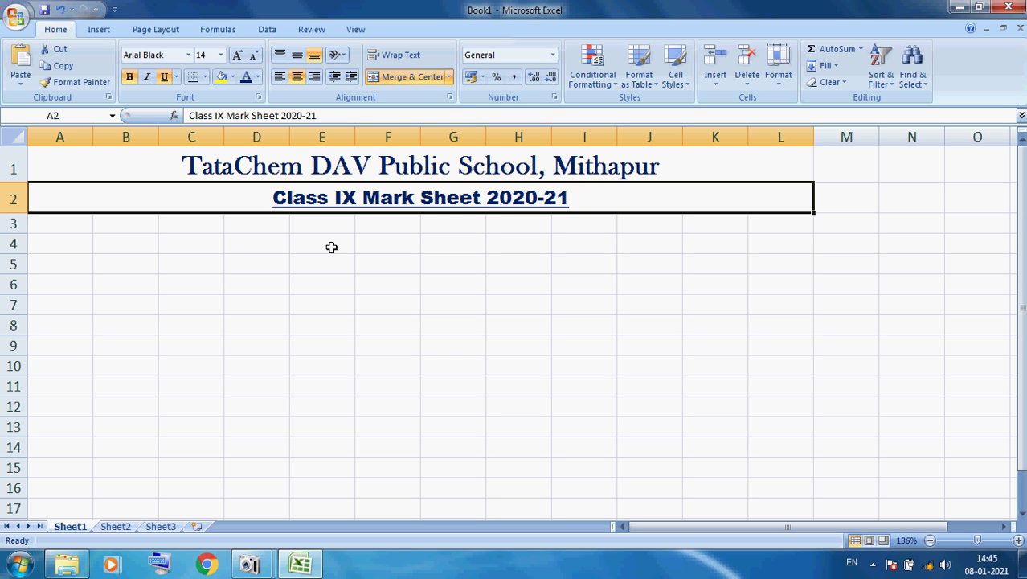
left_click(347, 260)
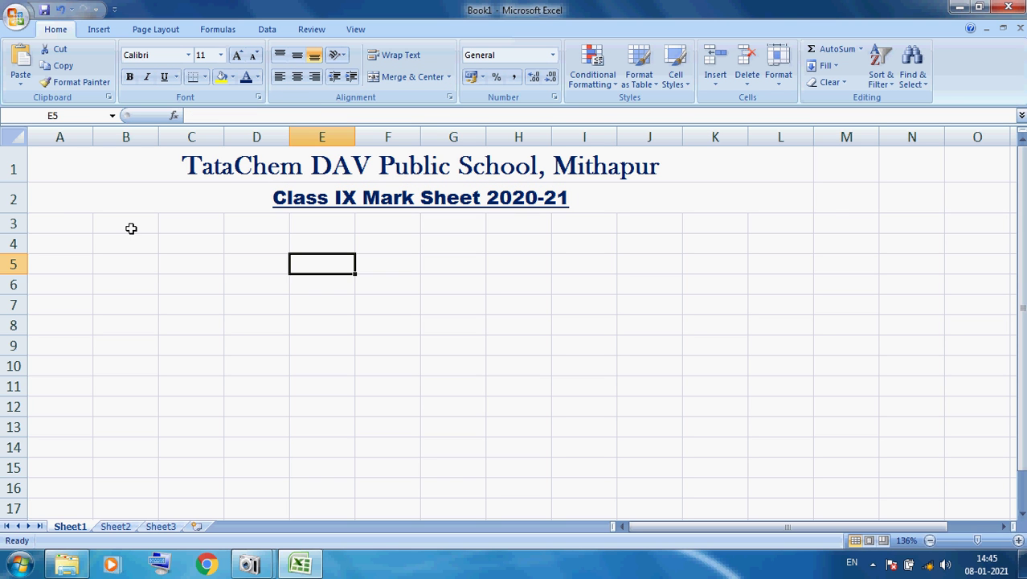
Enter the column headings "Rollno" and "Name" in cells A3 and B3.
left_click(65, 220)
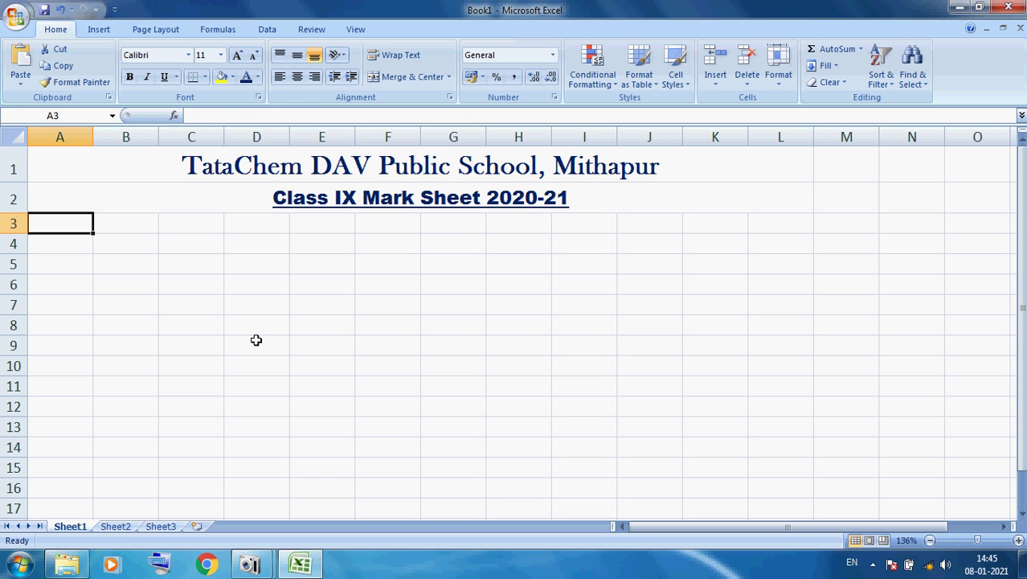
type("R")
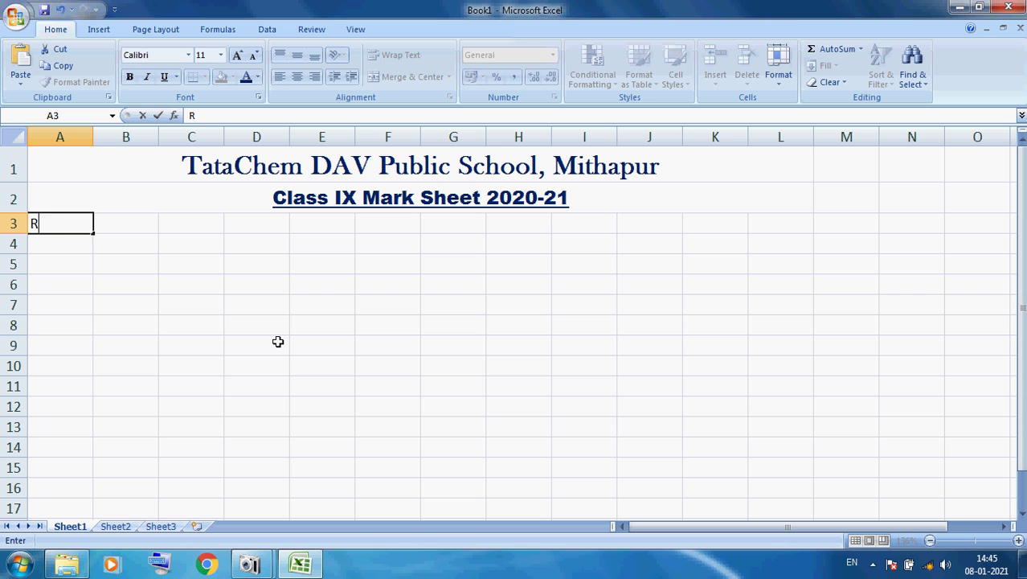
type("ollno")
key("Tab")
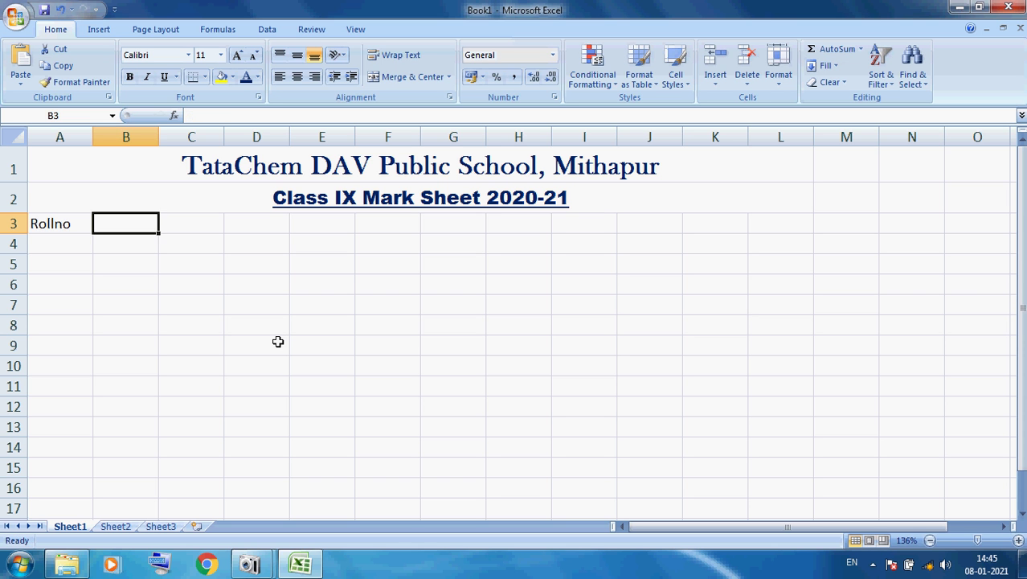
type("Name")
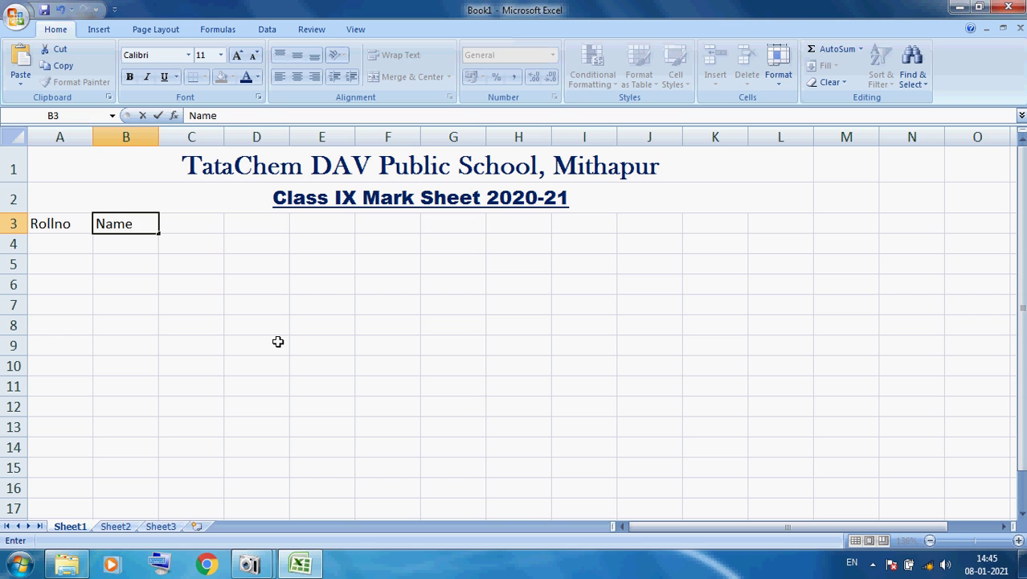
key("Tab")
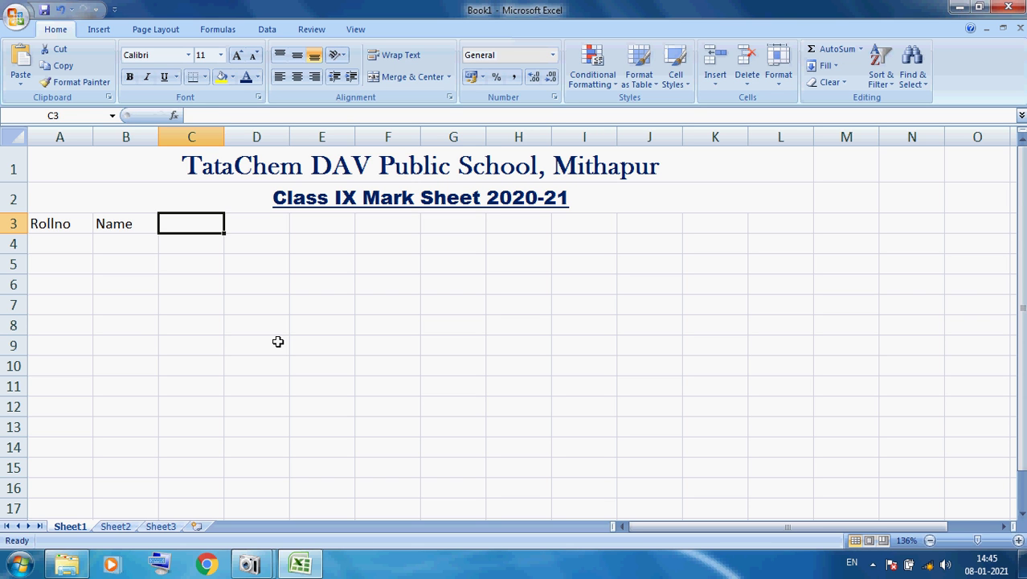
Enter the subject headings "Hindi", "English", "Maths" and "Science" in cells C3 to F3.
type("Hindi")
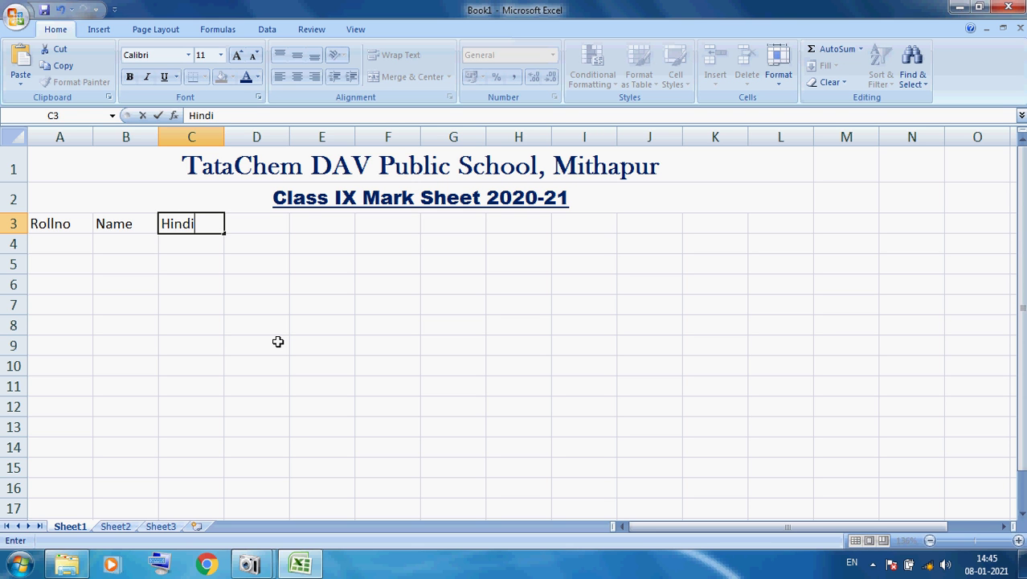
key("Tab")
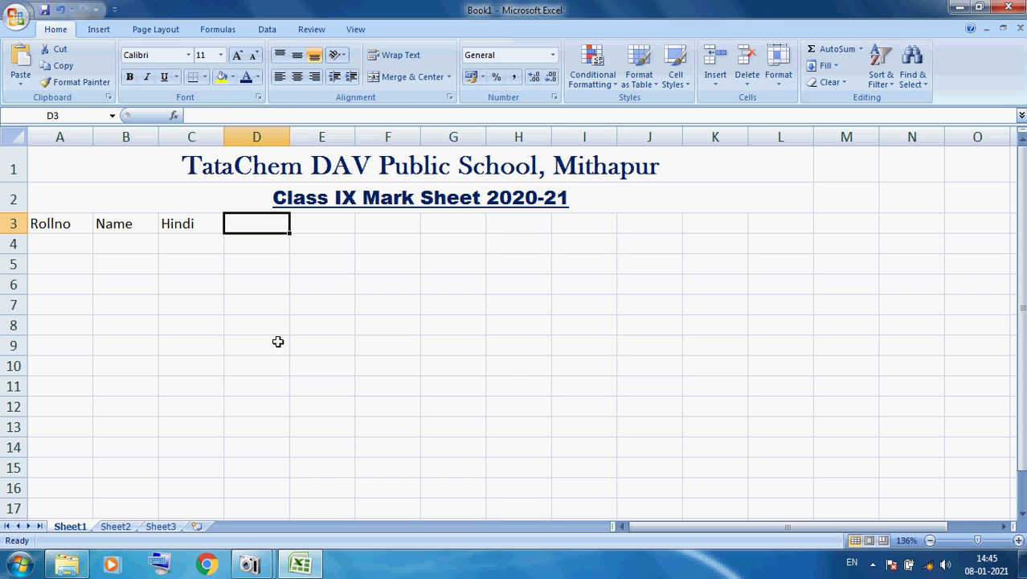
type("English")
key("Tab")
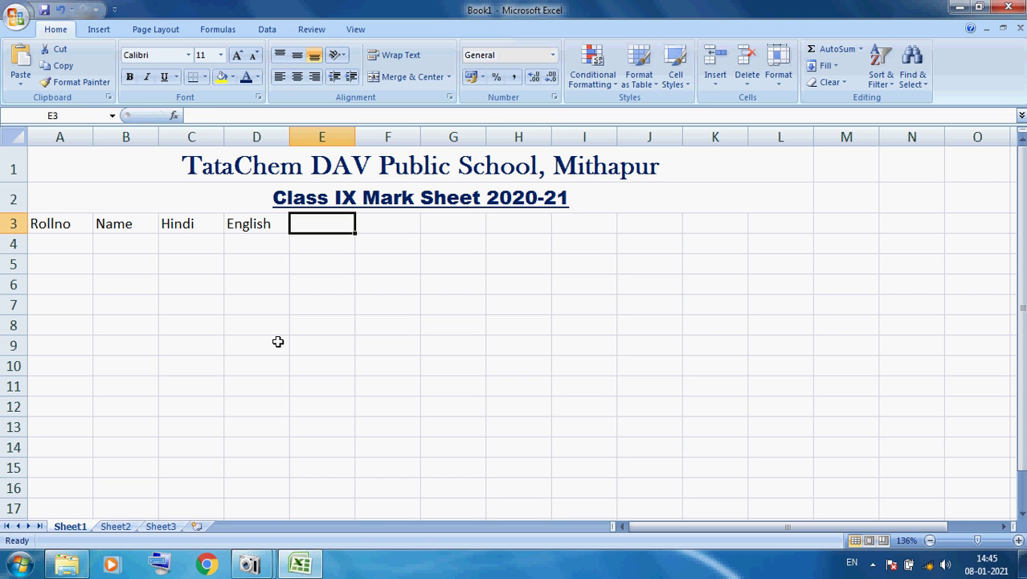
type("Maths")
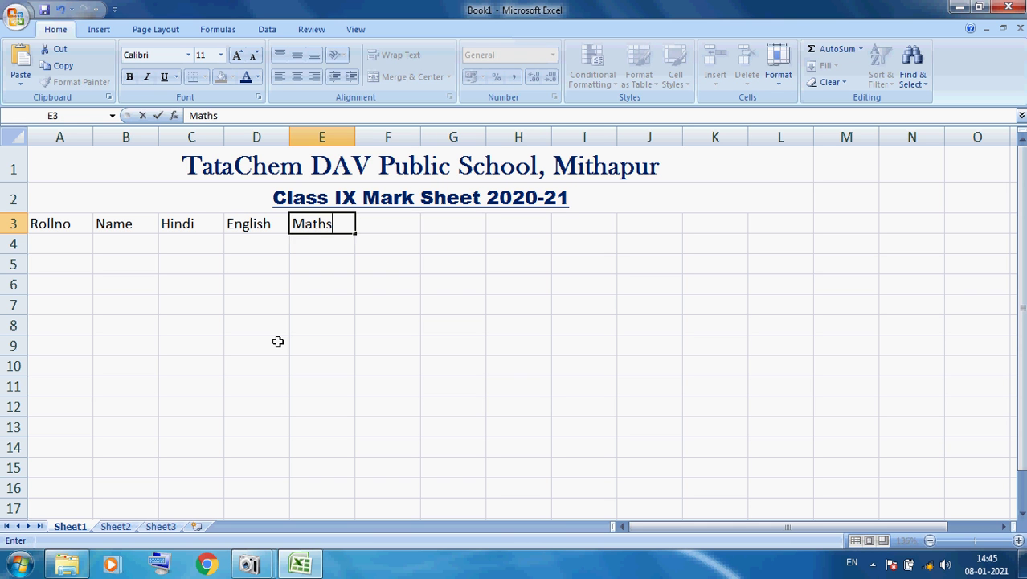
key("Tab")
type("Science")
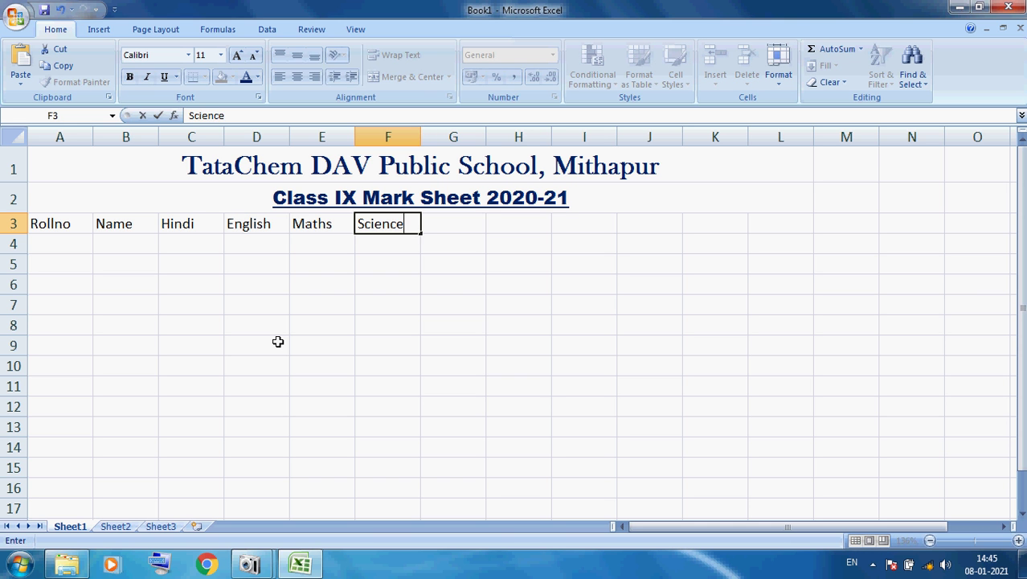
key("Tab")
Enter the subject headings "Social Science" and "IT" in cells G3 and H3.
type("Soc")
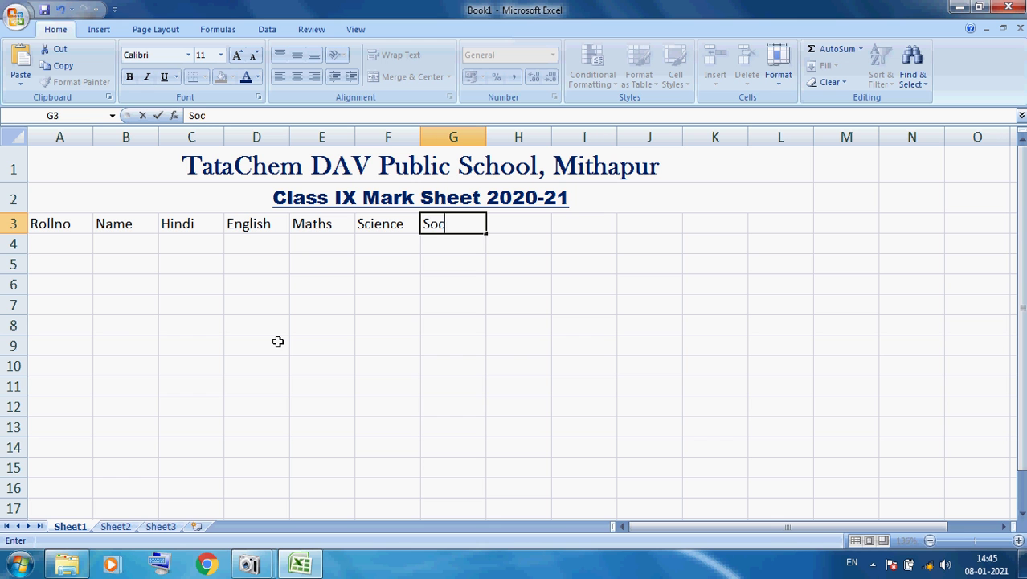
key("BackSpace")
type("cial sc")
key("BackSpace")
key("BackSpace")
type("Science")
key("Tab")
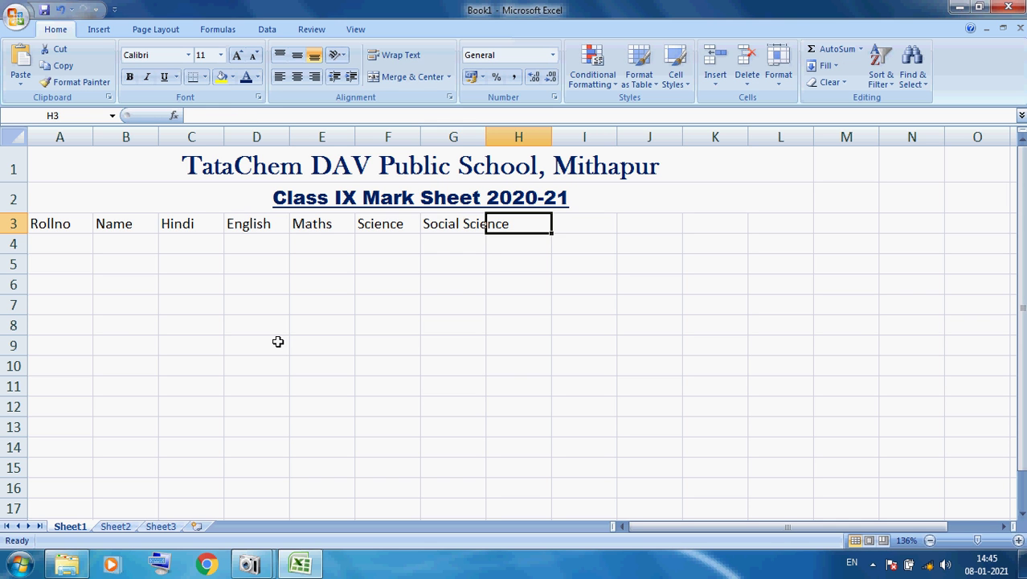
type("IT")
key("Tab")
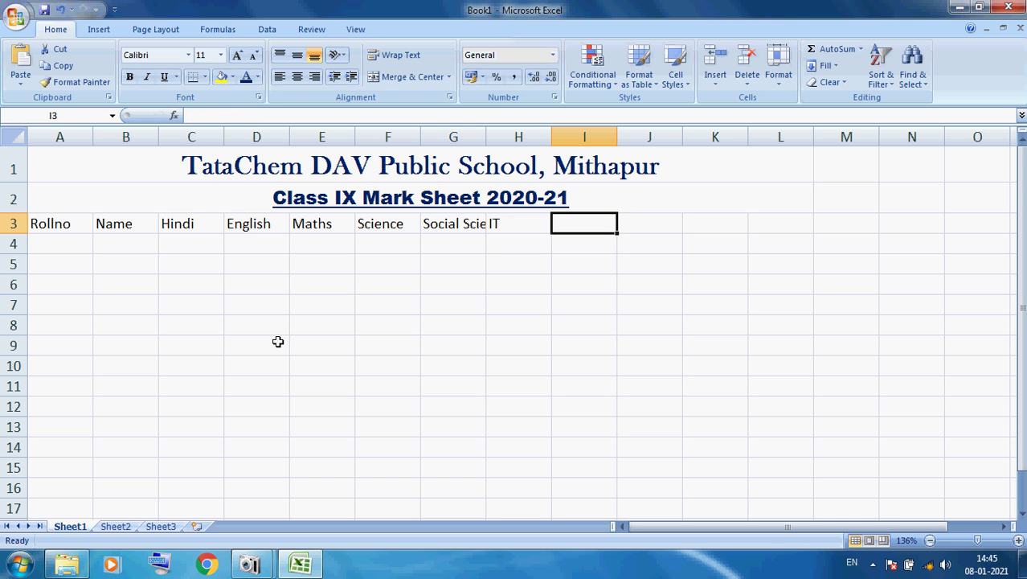
Inspect the full cell contents of the Social Science heading, the school title and the mark sheet subtitle.
left_click(442, 229)
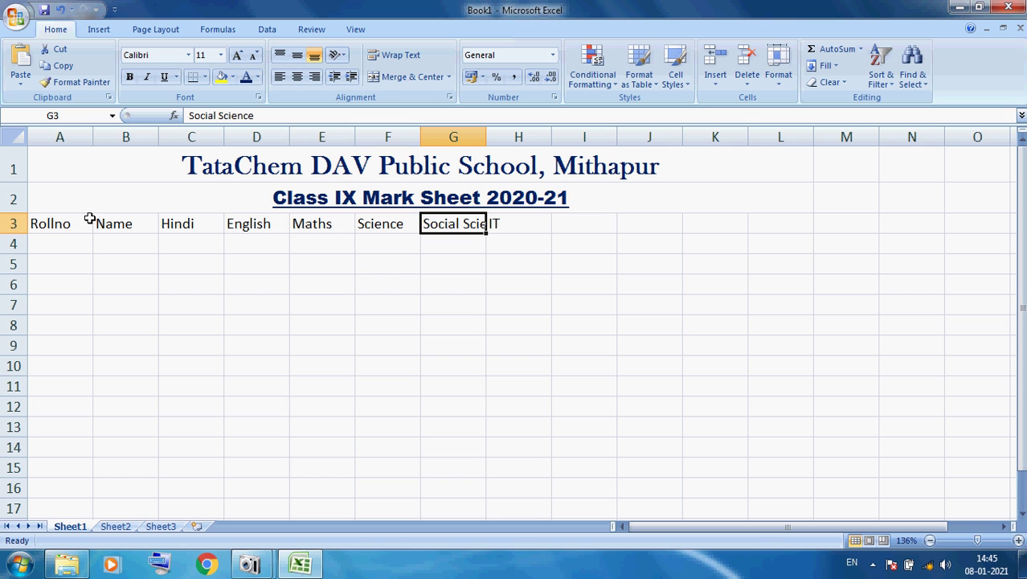
left_click(267, 168)
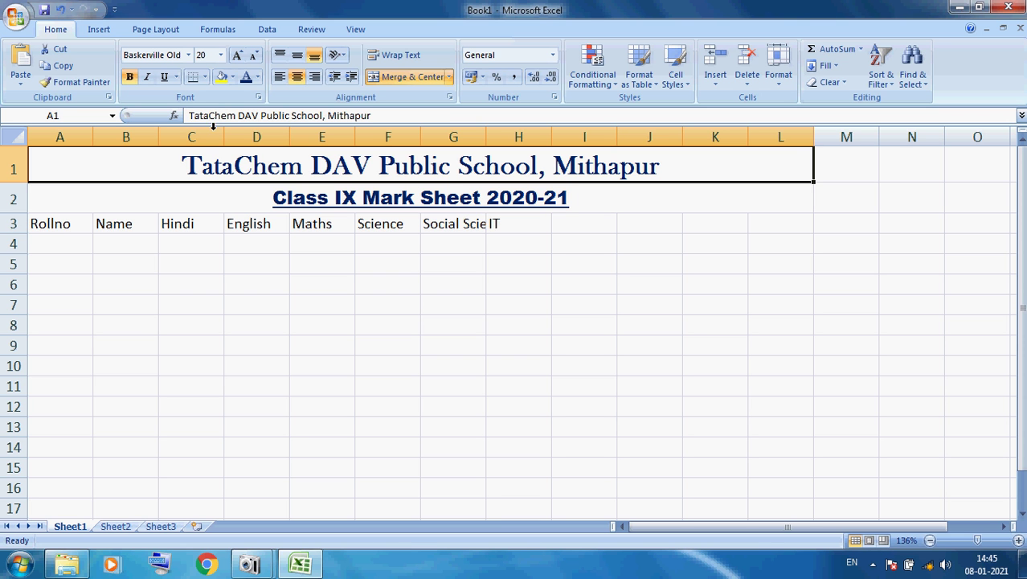
left_click_drag(189, 115, 300, 114)
key("Return")
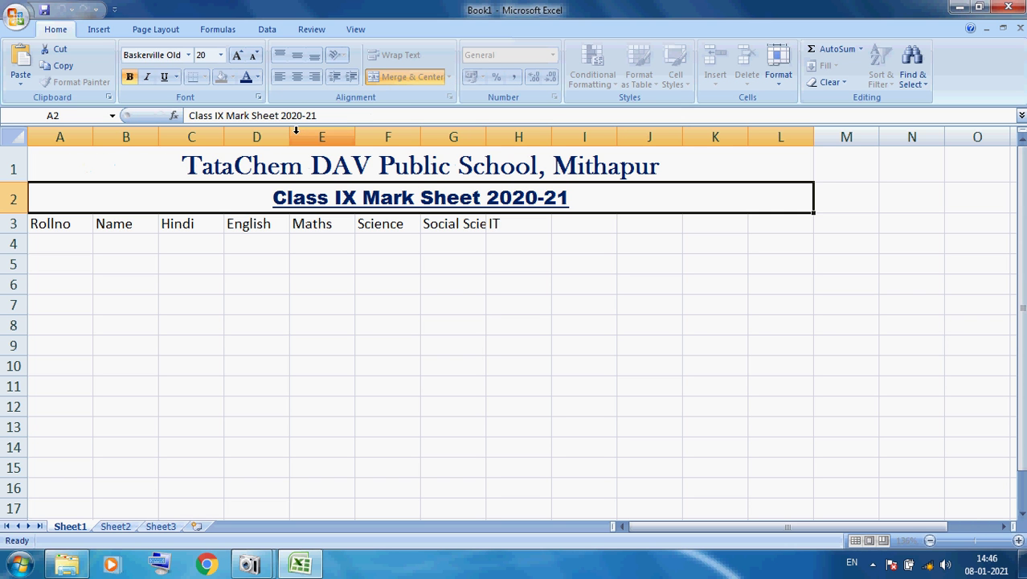
left_click(254, 263)
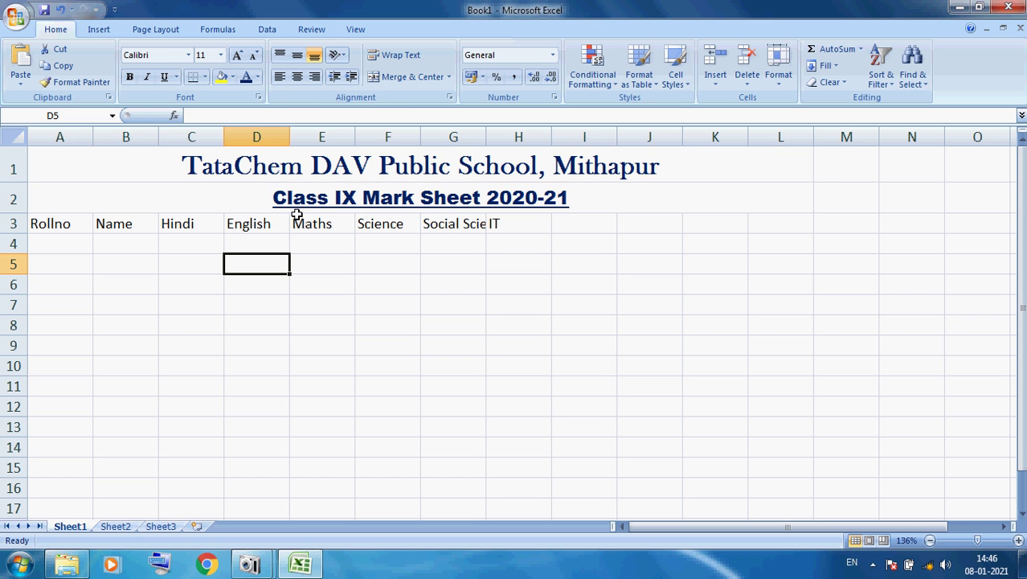
left_click(296, 205)
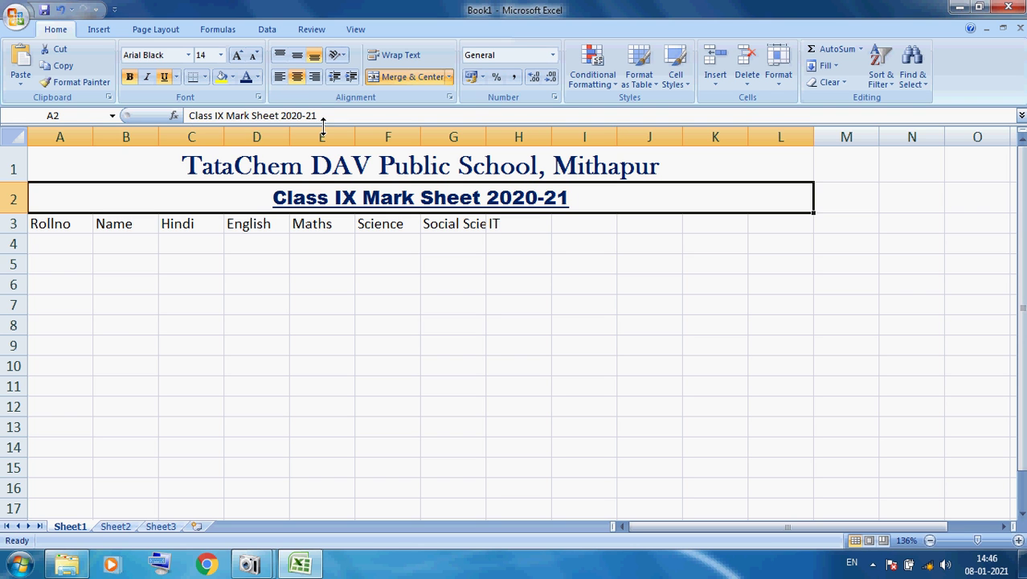
left_click(318, 259)
Widen column G to fit the full "Social Science" heading and make column H slightly wider.
left_click(439, 222)
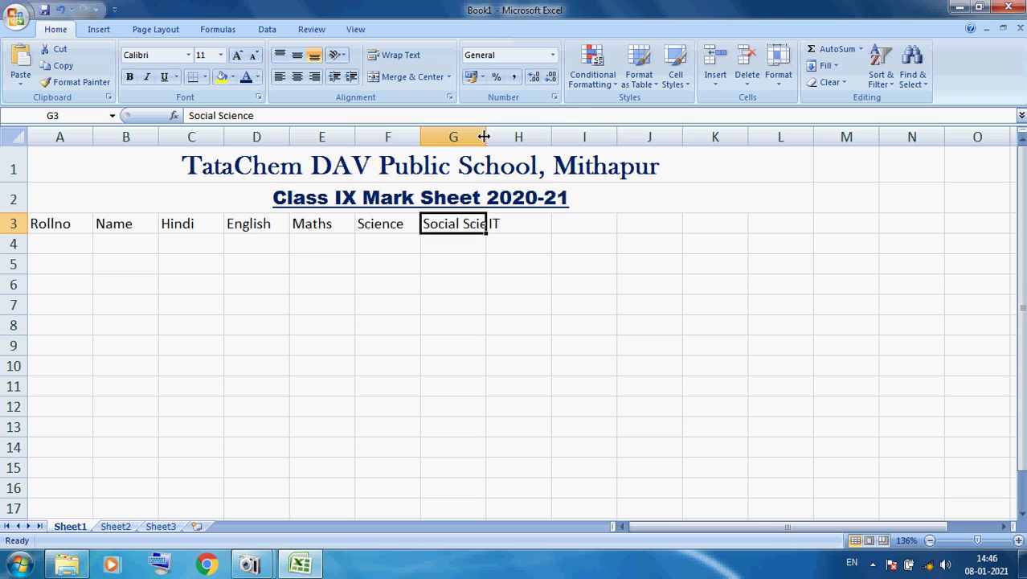
left_click_drag(483, 136, 525, 142)
left_click_drag(586, 141, 596, 140)
left_click(537, 272)
Center the column headings in A3 to H3 and make them bold.
left_click_drag(58, 232, 536, 225)
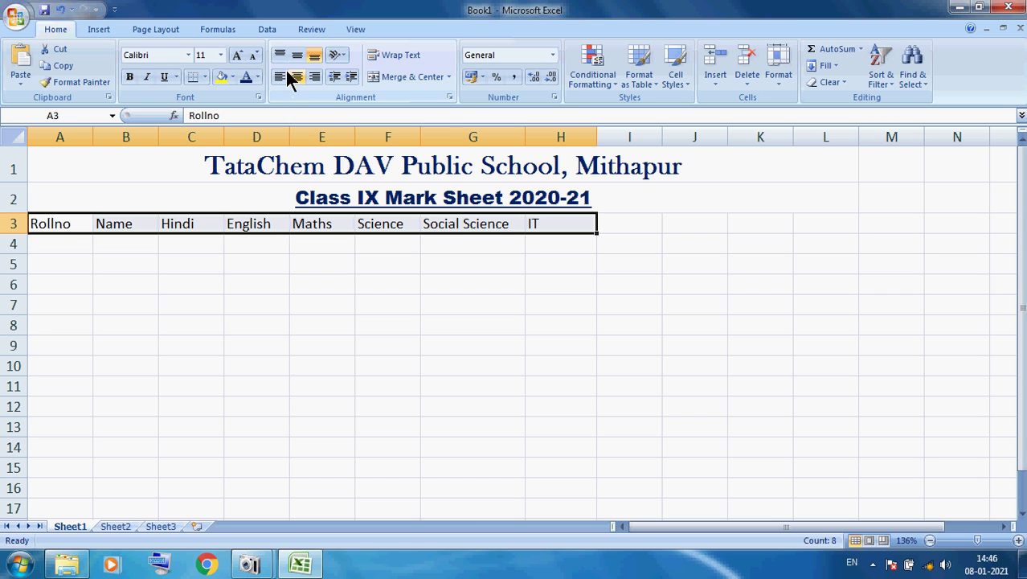
left_click(292, 74)
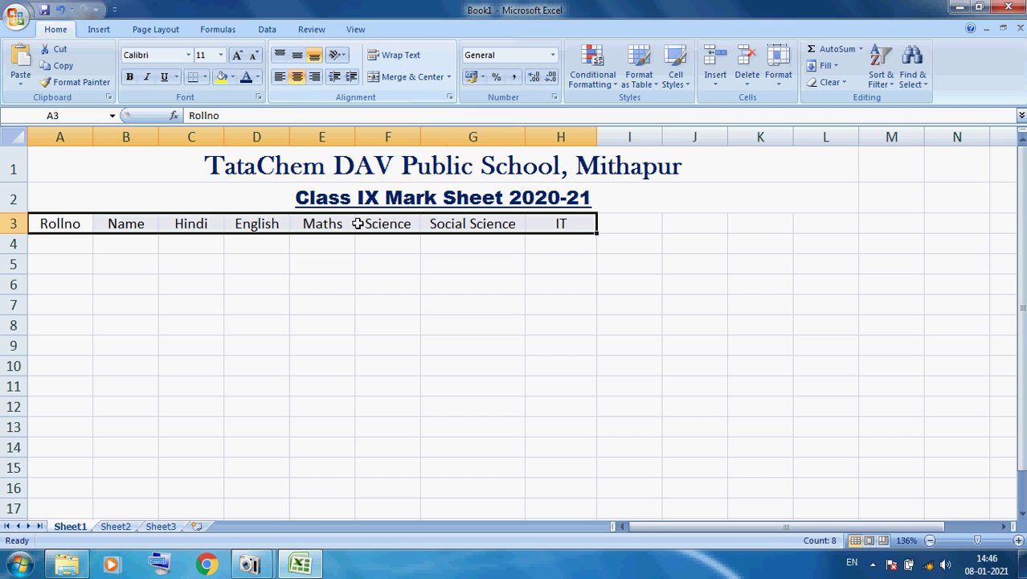
left_click(129, 76)
left_click(518, 259)
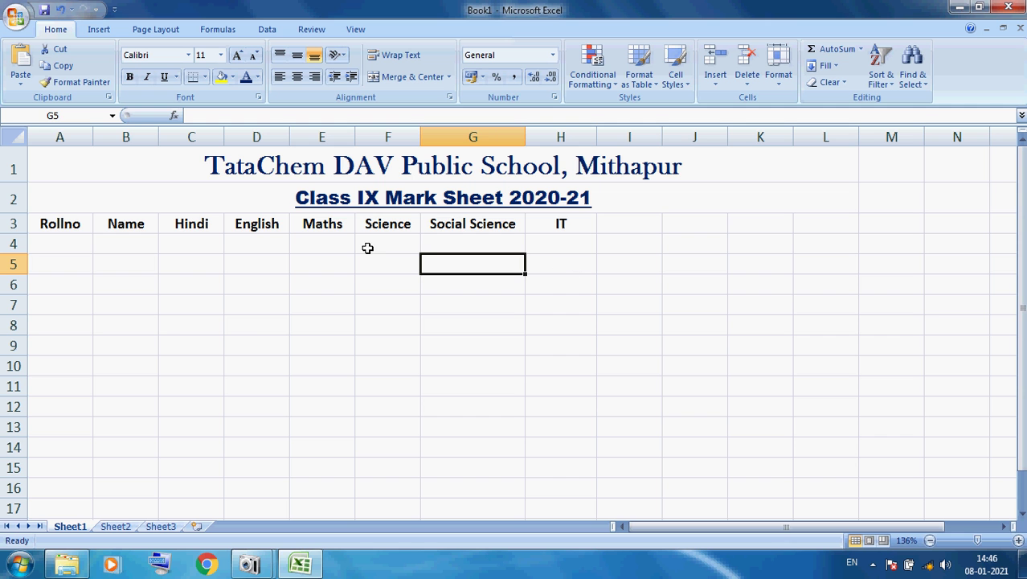
Enter roll number 101 in A4 and the first student's name in B4.
left_click(68, 248)
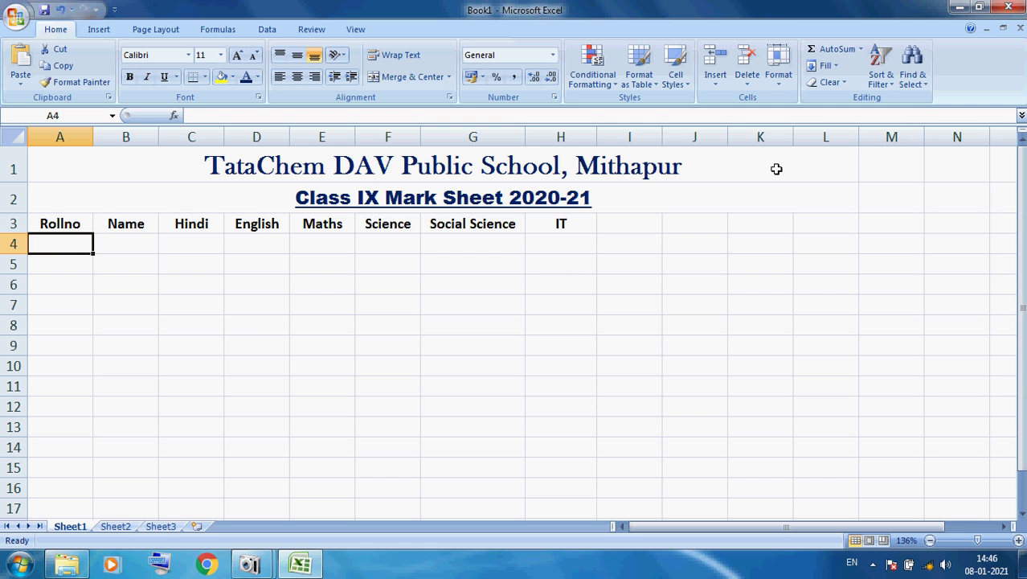
type("101")
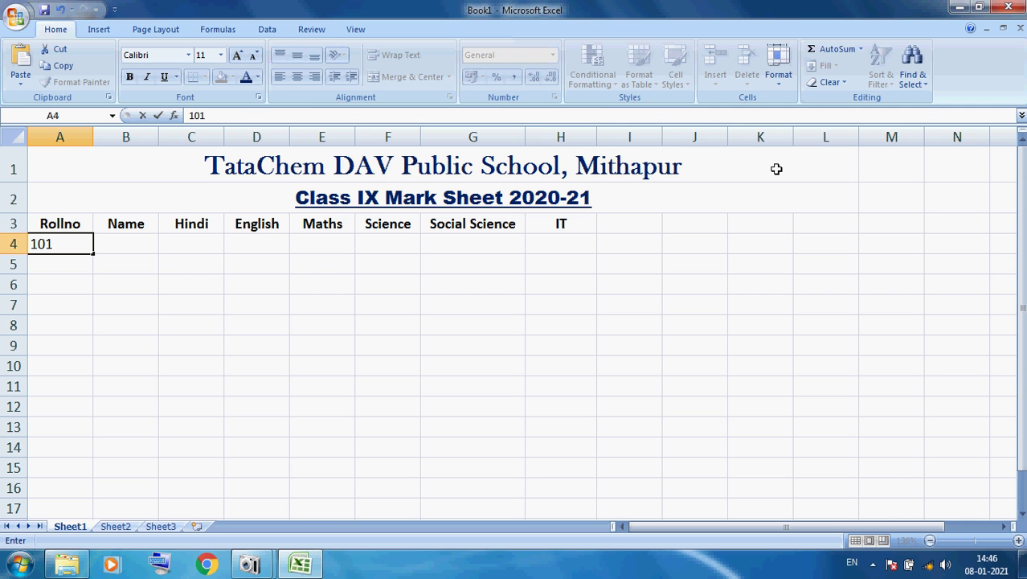
key("Tab")
type("Amit")
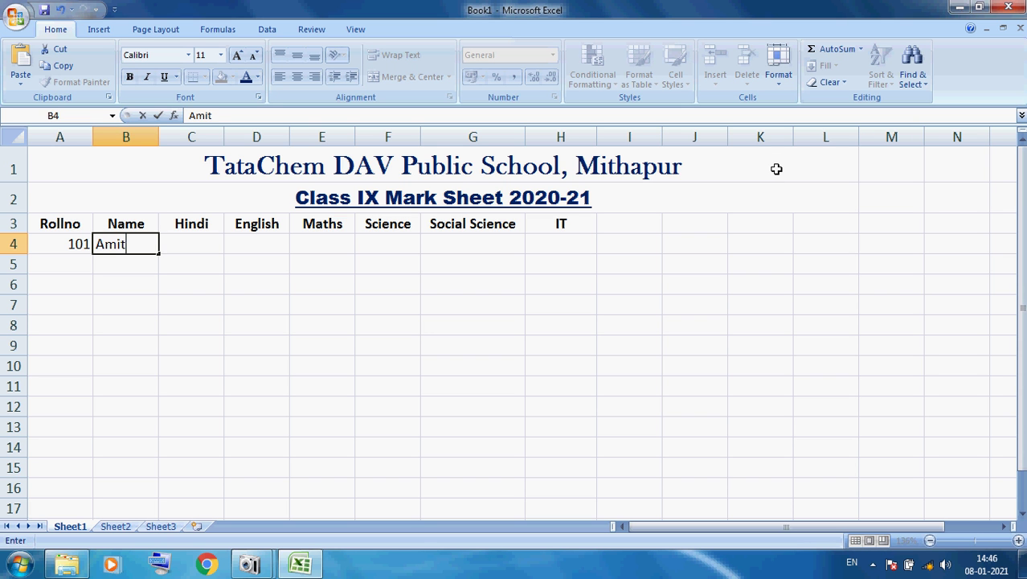
key("Tab")
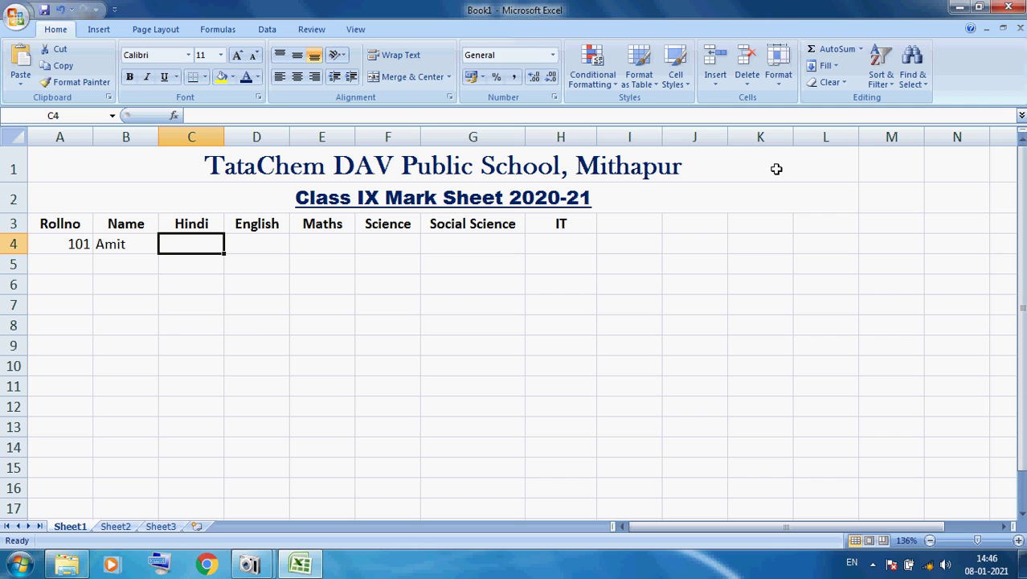
Enter the first student's marks in C4 to H4: Hindi 85, English 75, Maths 95, Science 65, Social Science 85 and IT 100.
type("85")
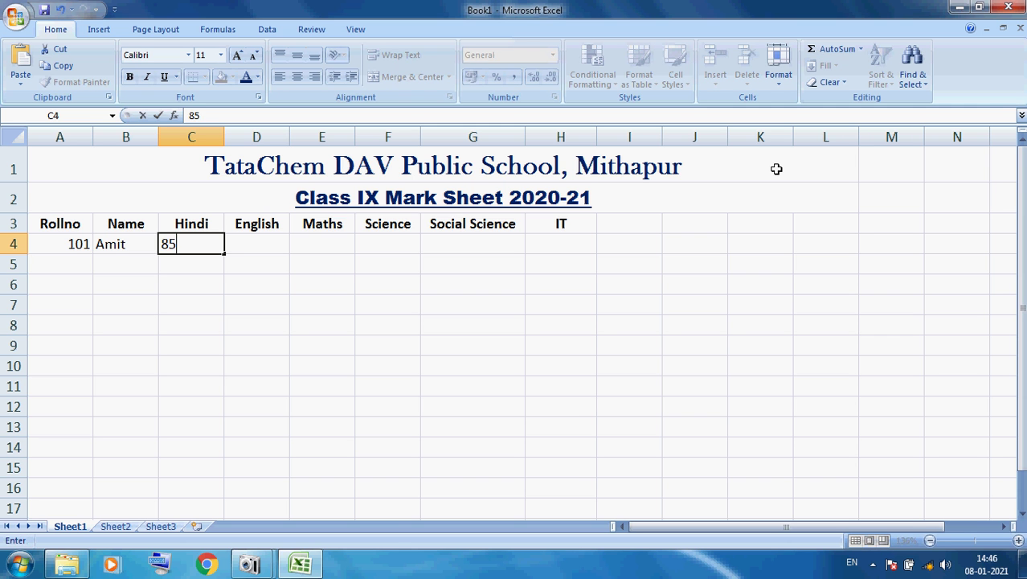
key("Tab")
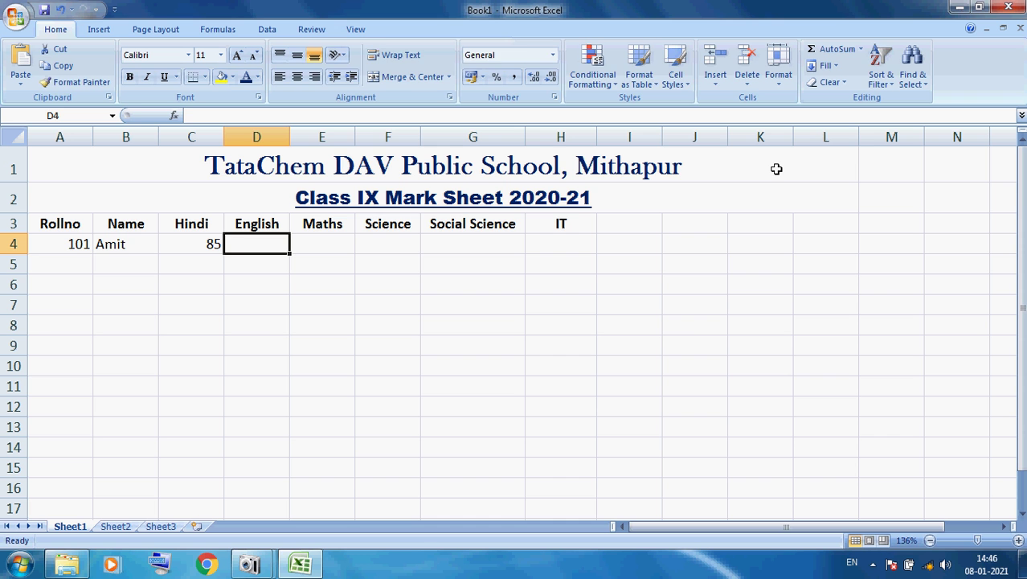
type("75")
key("Tab")
type("95")
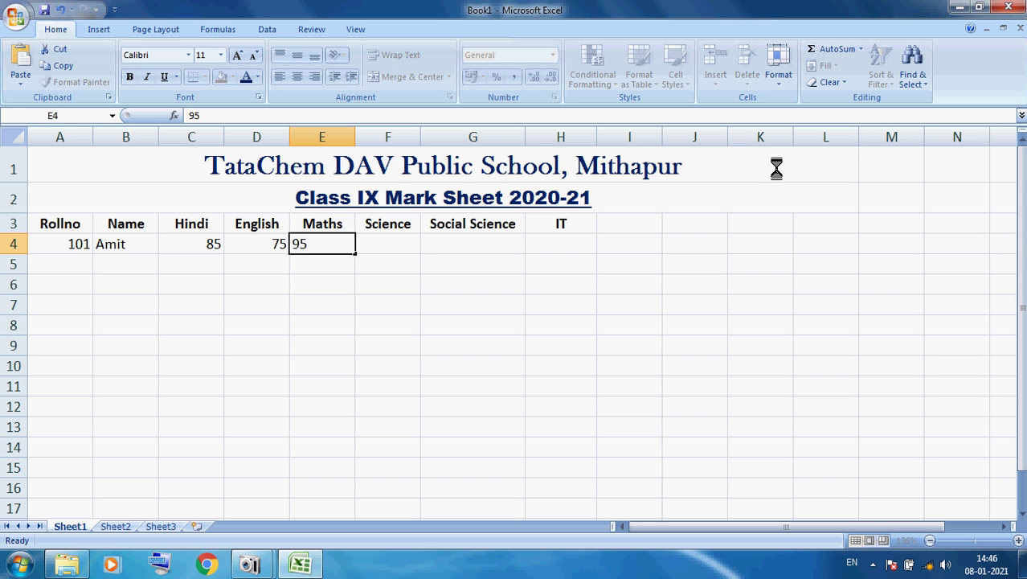
key("Tab")
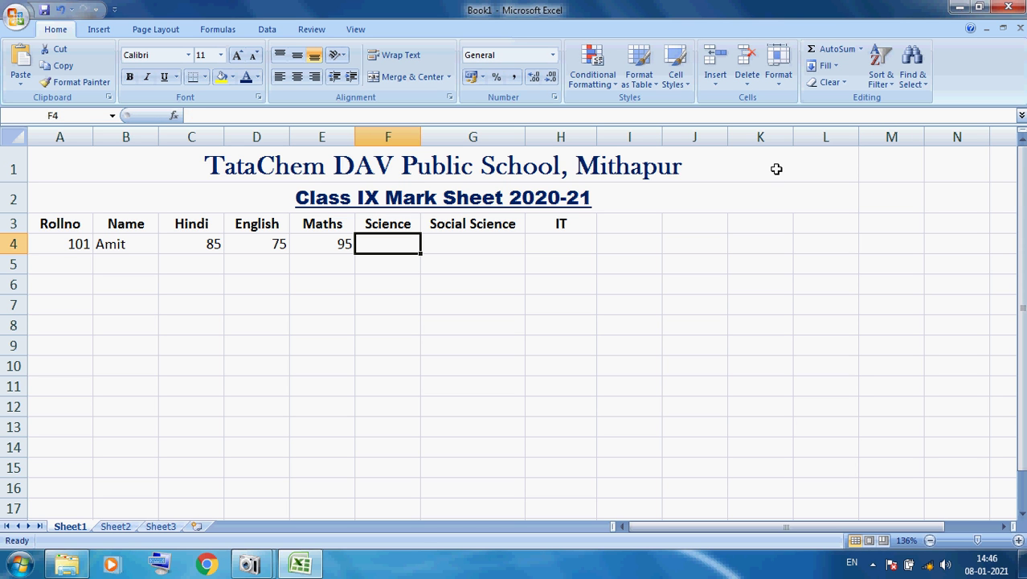
type("65")
key("Tab")
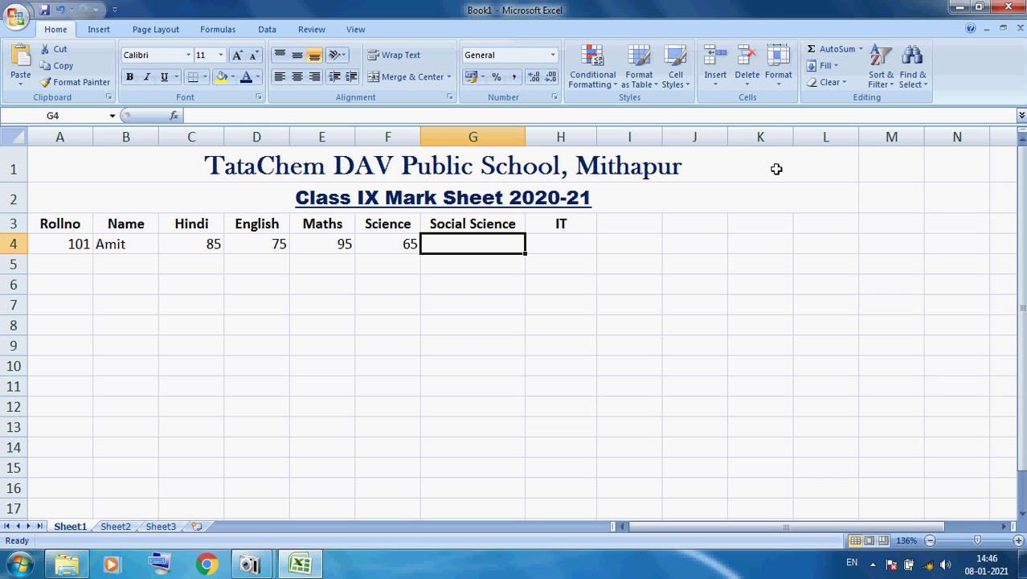
type("85")
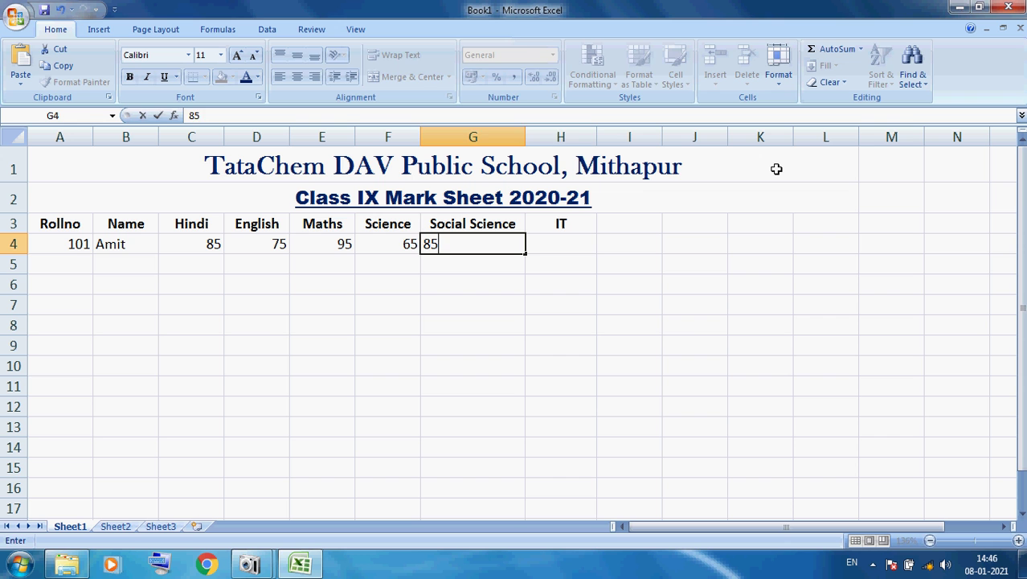
key("Tab")
type("100")
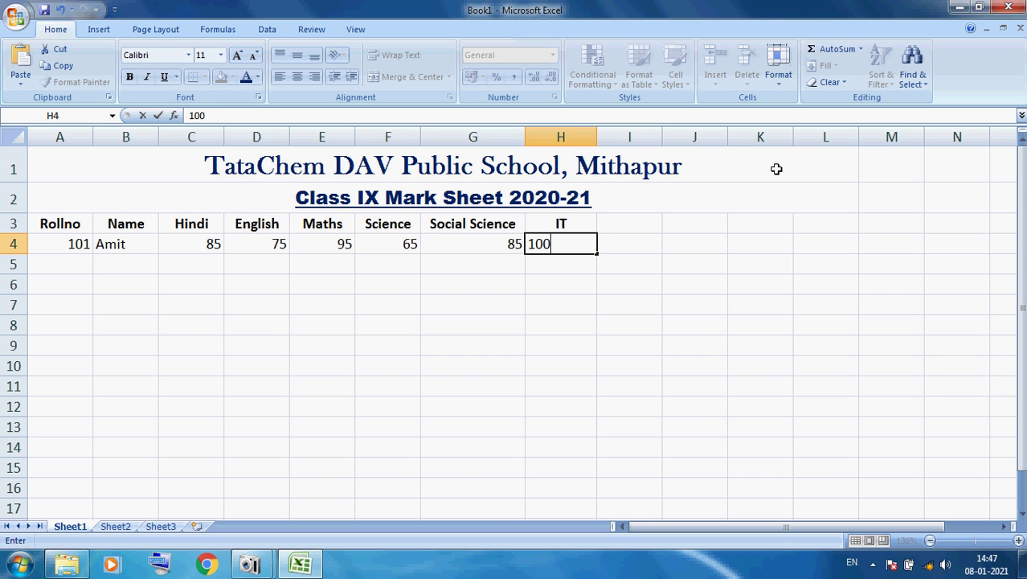
key("Tab")
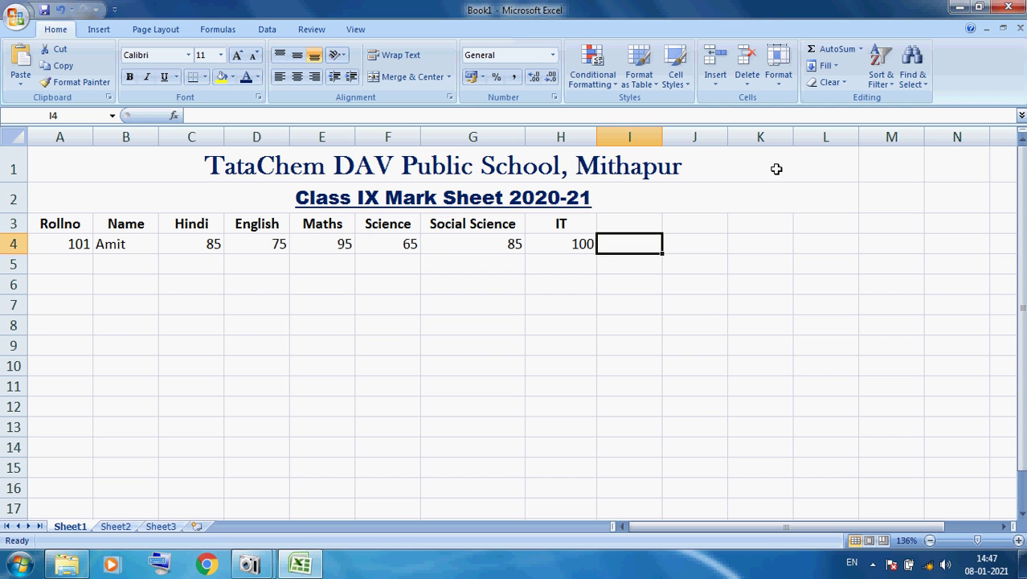
Add the column heading "Total" in cell I3.
key("Up")
type("Total")
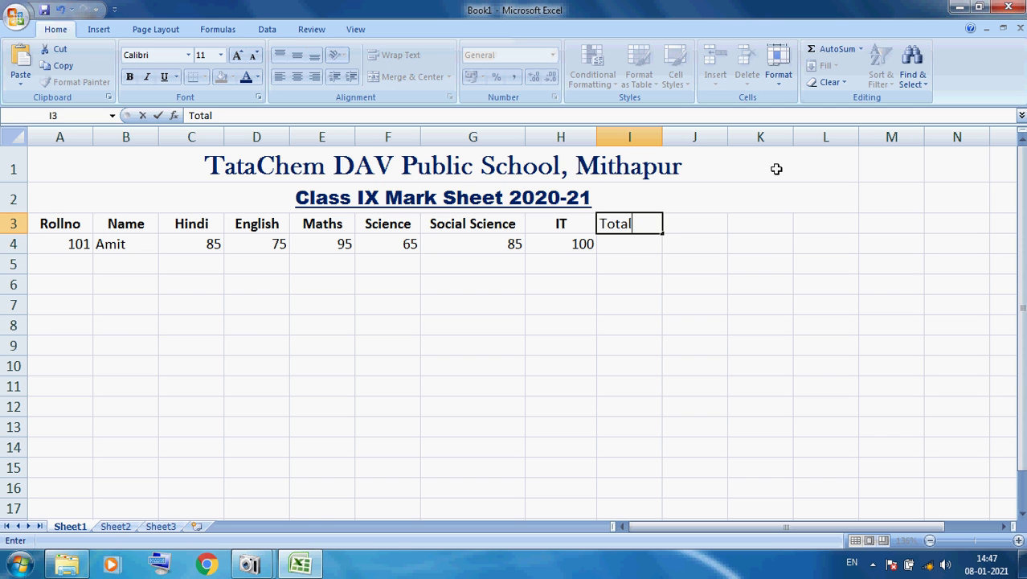
key("Return")
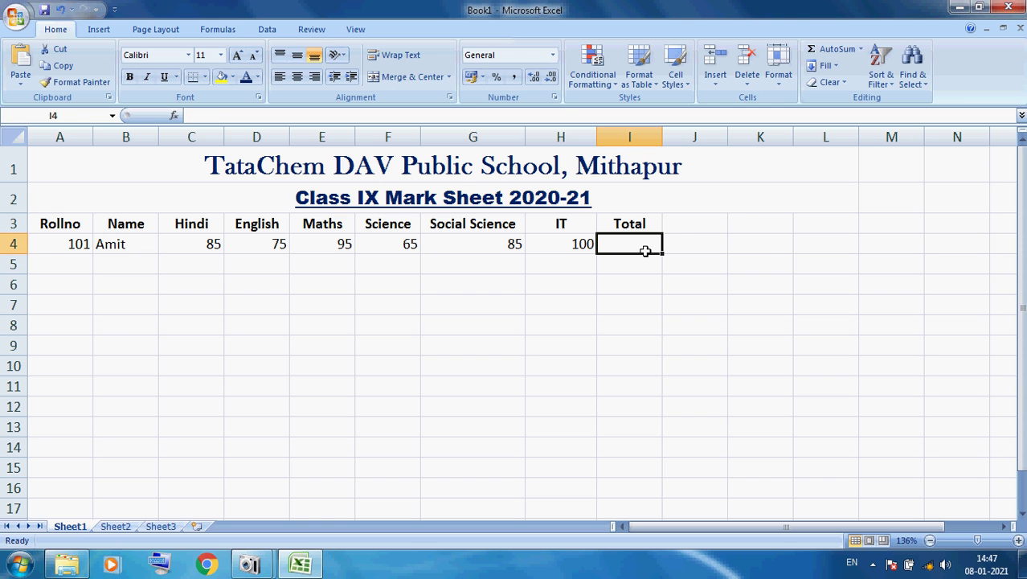
Center the first student's record in cells A4 to H4.
left_click_drag(81, 245, 569, 239)
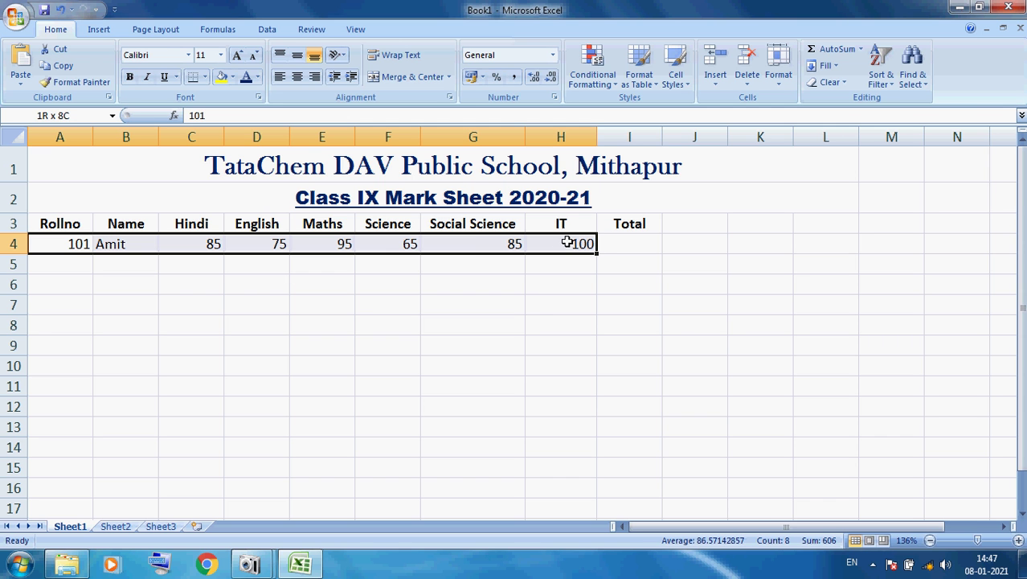
left_click(296, 77)
left_click(483, 279)
Go through the first student's subject marks one by one from C4 to H4.
left_click(624, 243)
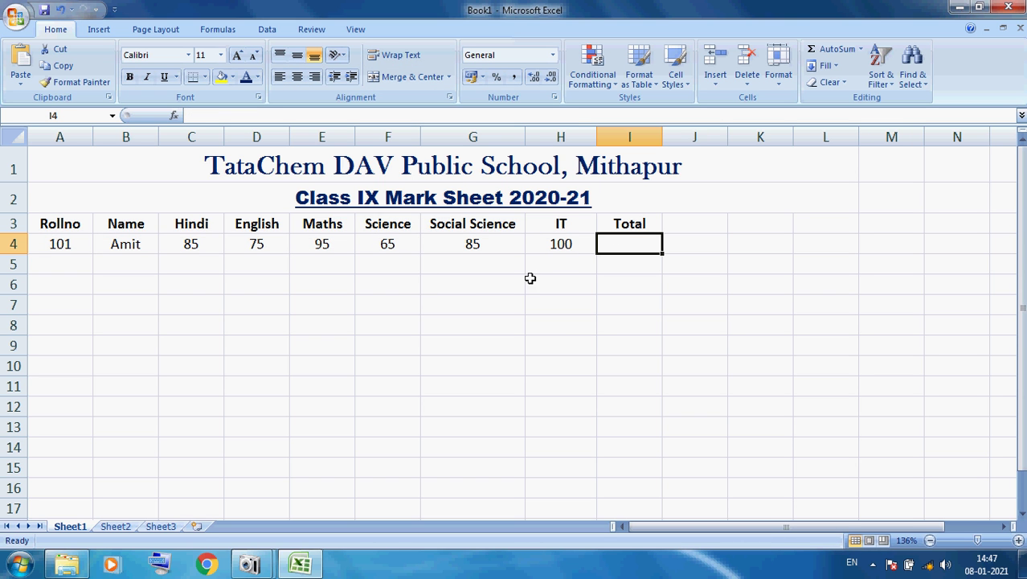
left_click(191, 244)
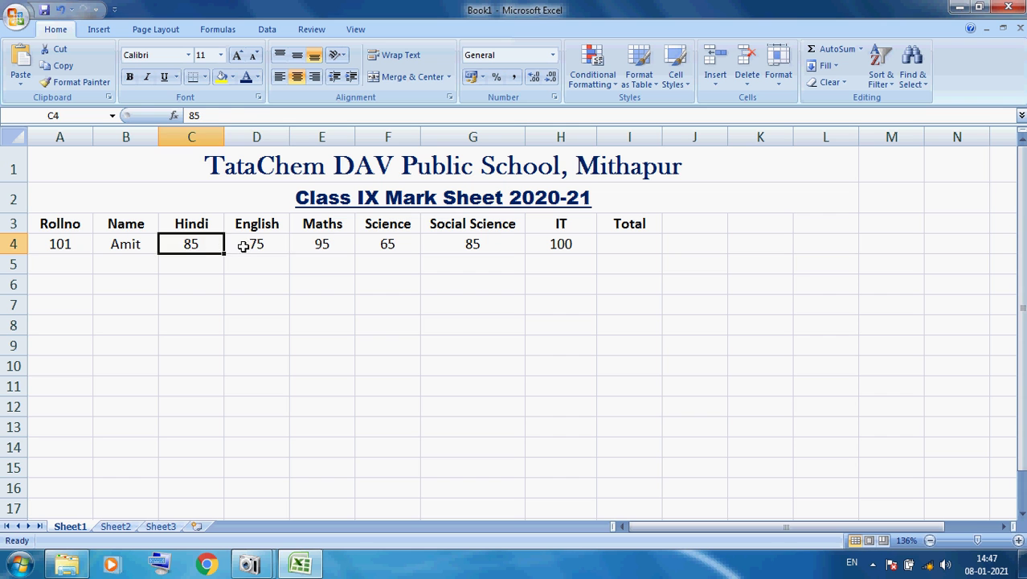
left_click(246, 247)
left_click(322, 245)
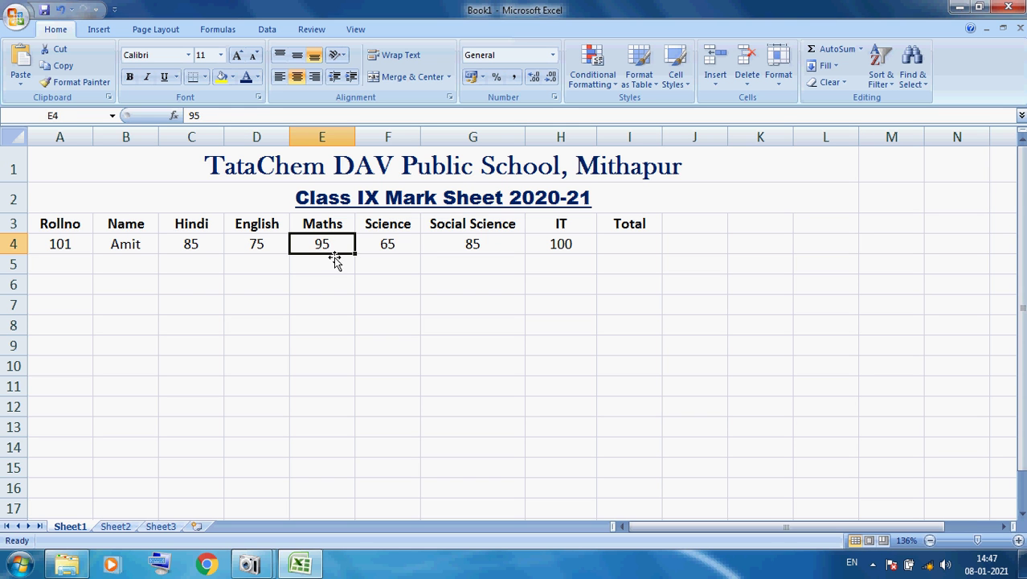
left_click(390, 245)
left_click(479, 245)
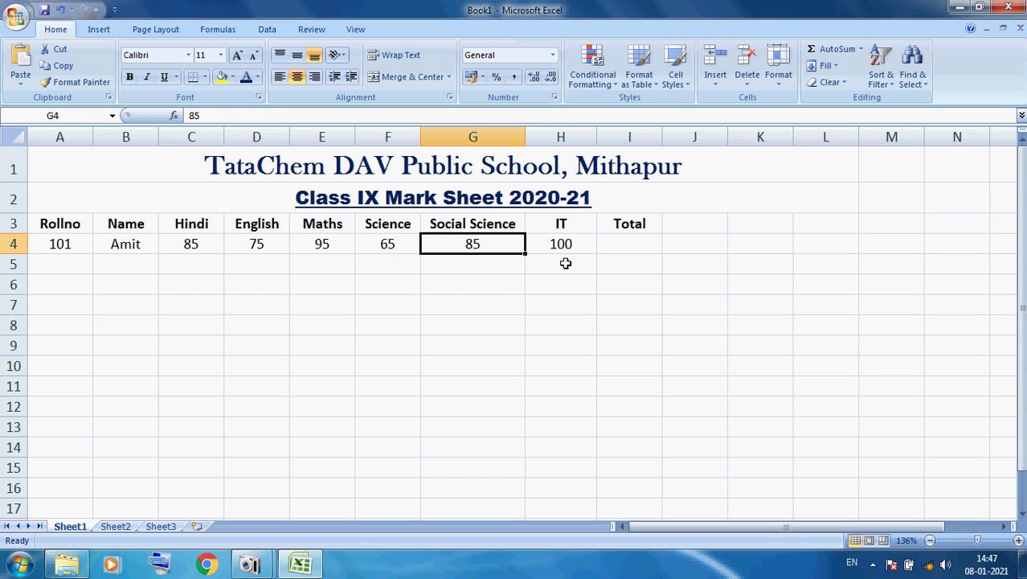
left_click(565, 248)
Calculate the first student's total in I4 with the formula =SUM(C4:H4) and check the formula in that cell.
left_click(635, 251)
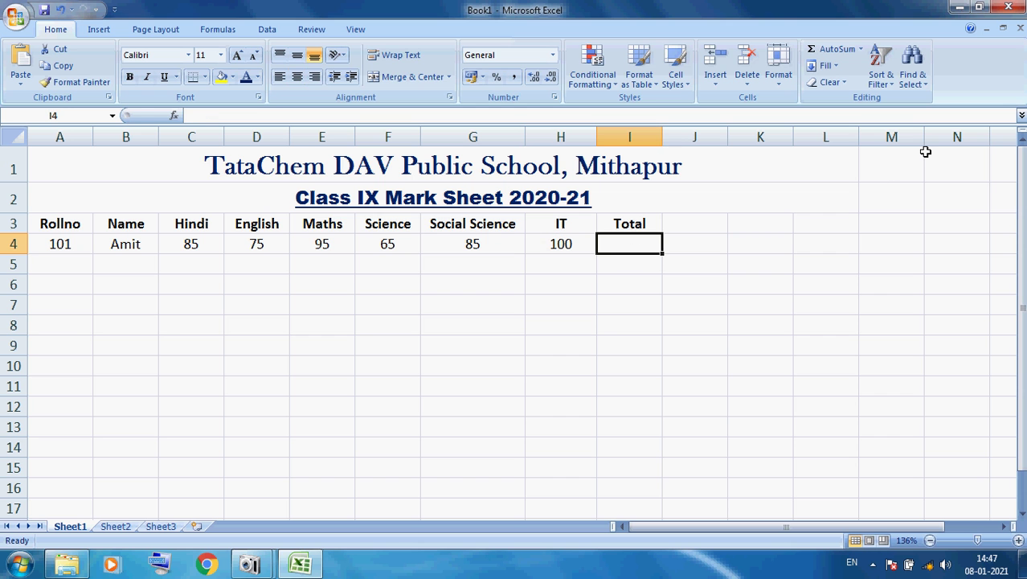
type("=")
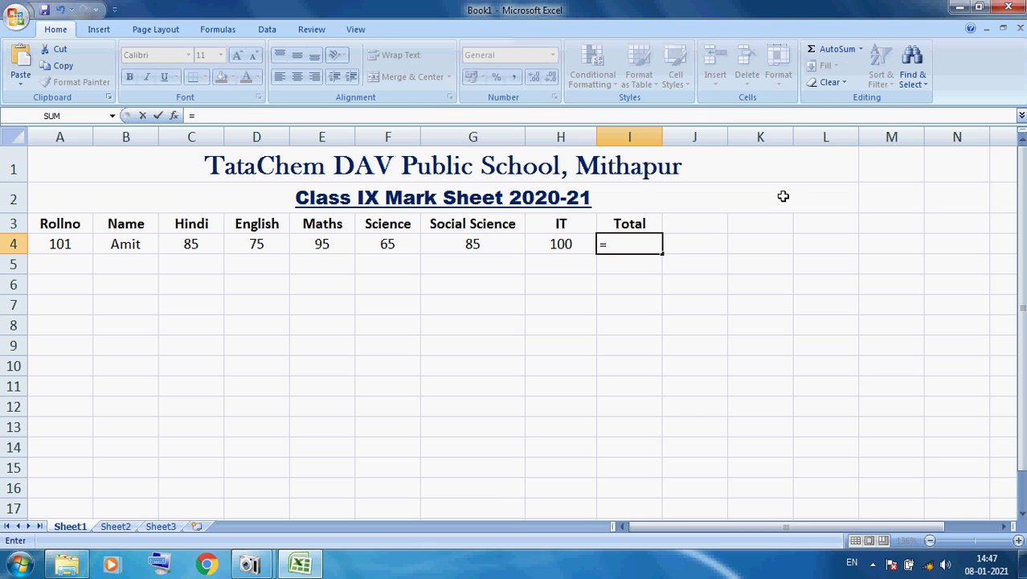
type("s")
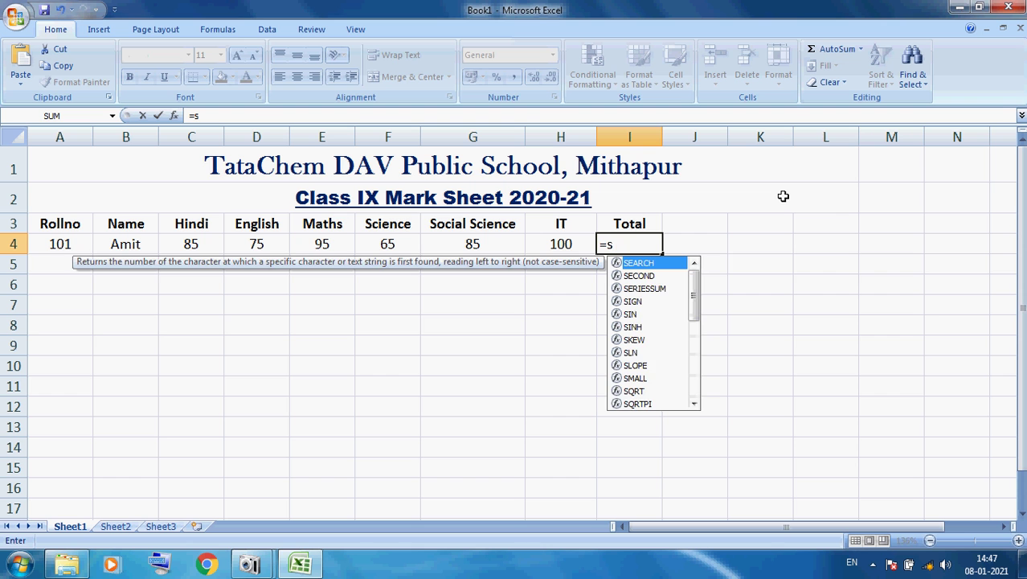
type("um")
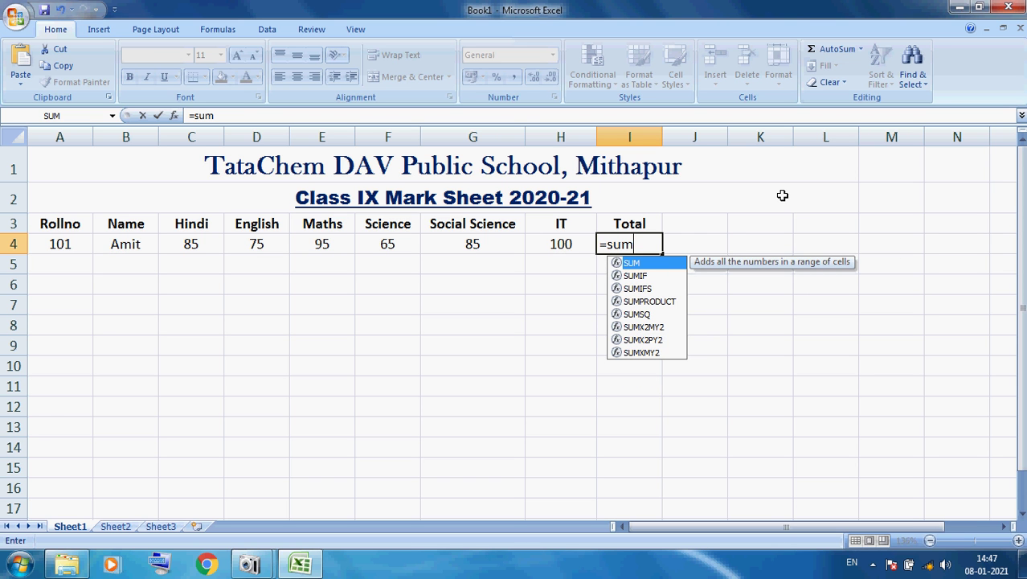
type("(")
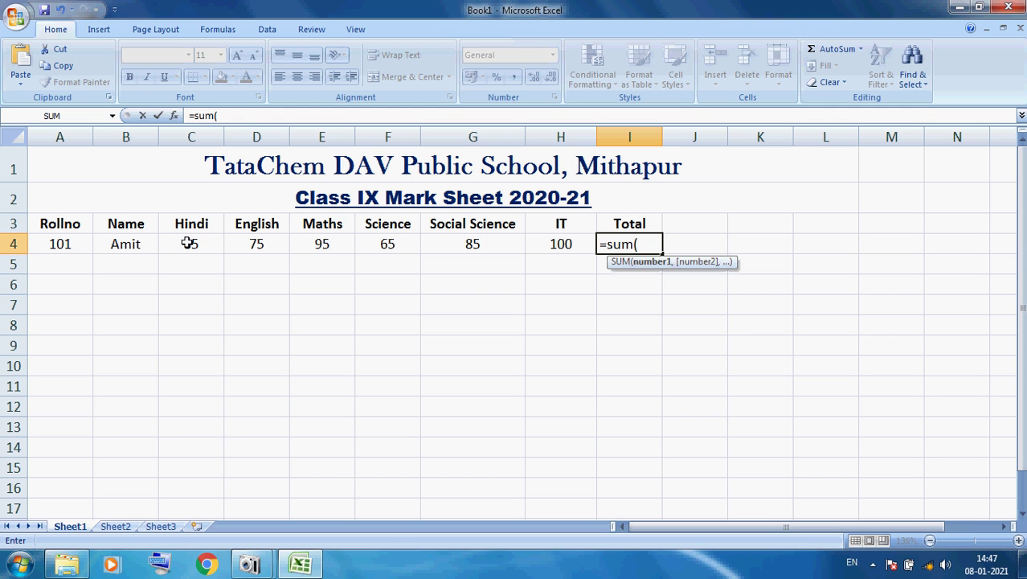
left_click_drag(188, 243, 551, 242)
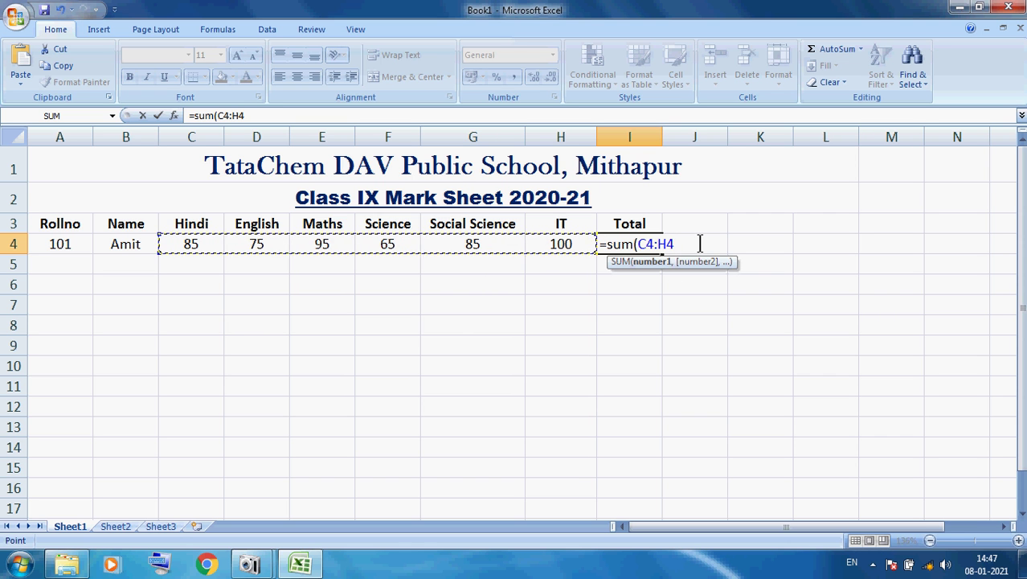
type(")")
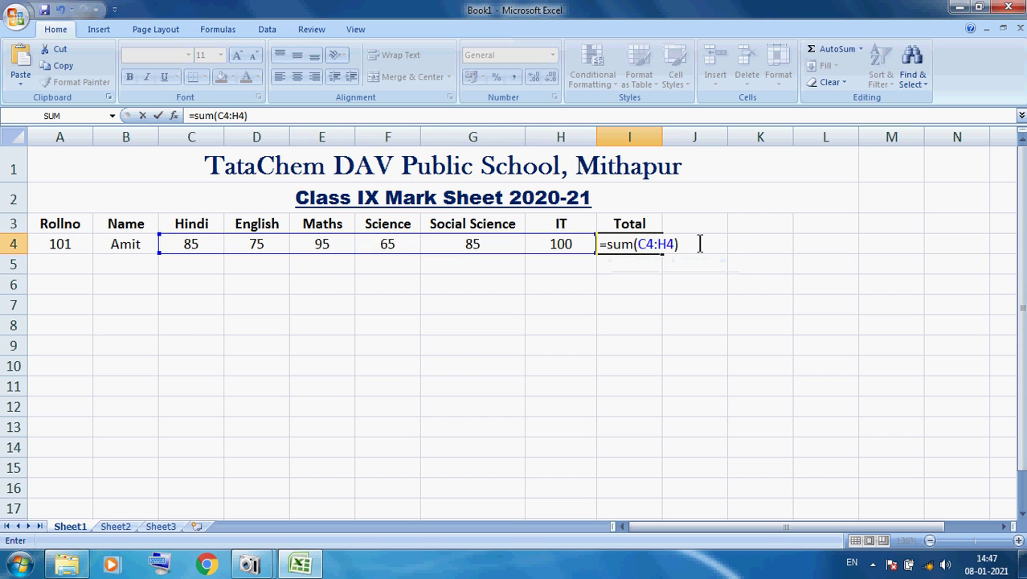
key("Return")
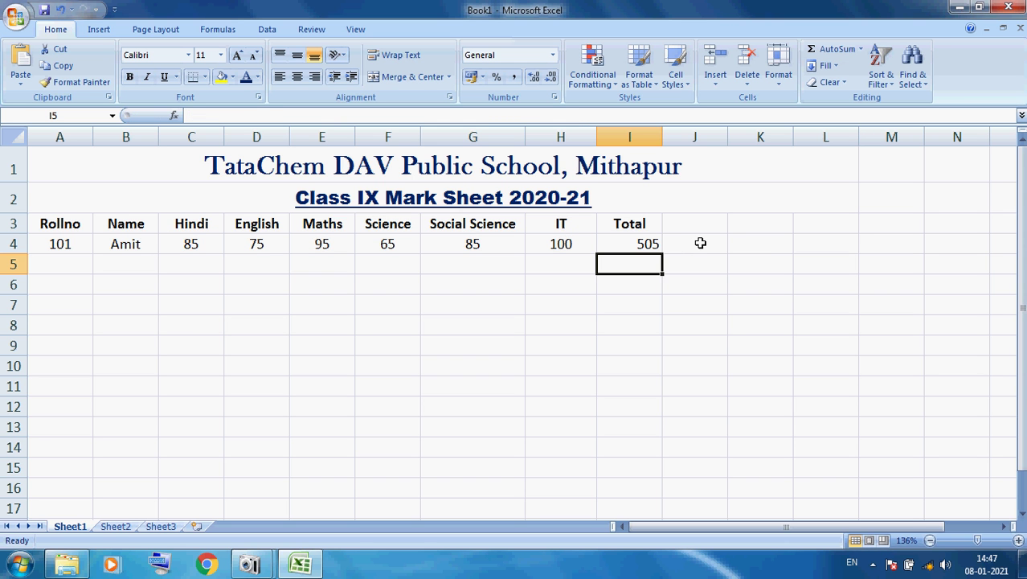
key("Up")
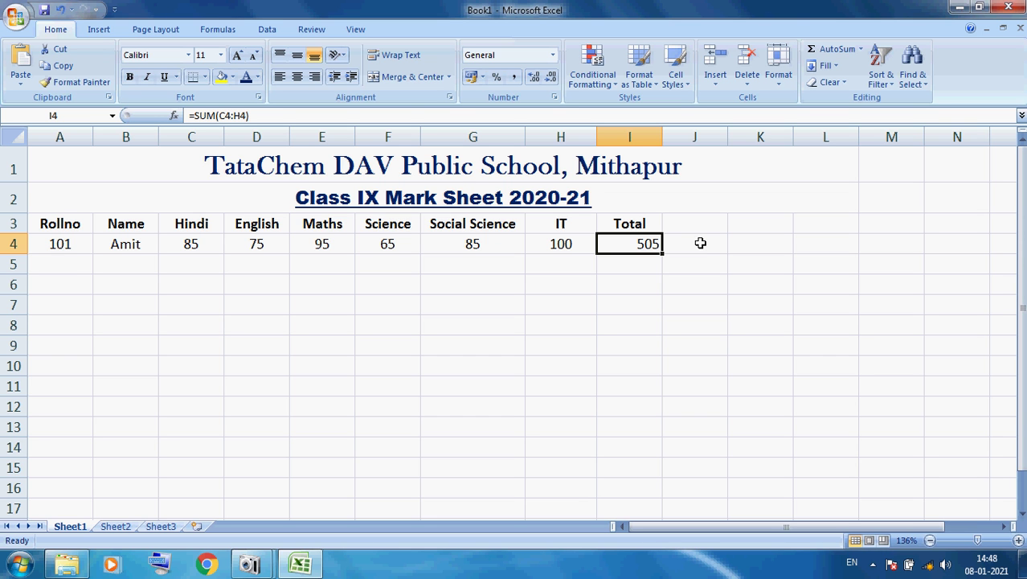
Enter roll number 102 in A5 and the second student's name in B5.
left_click(49, 270)
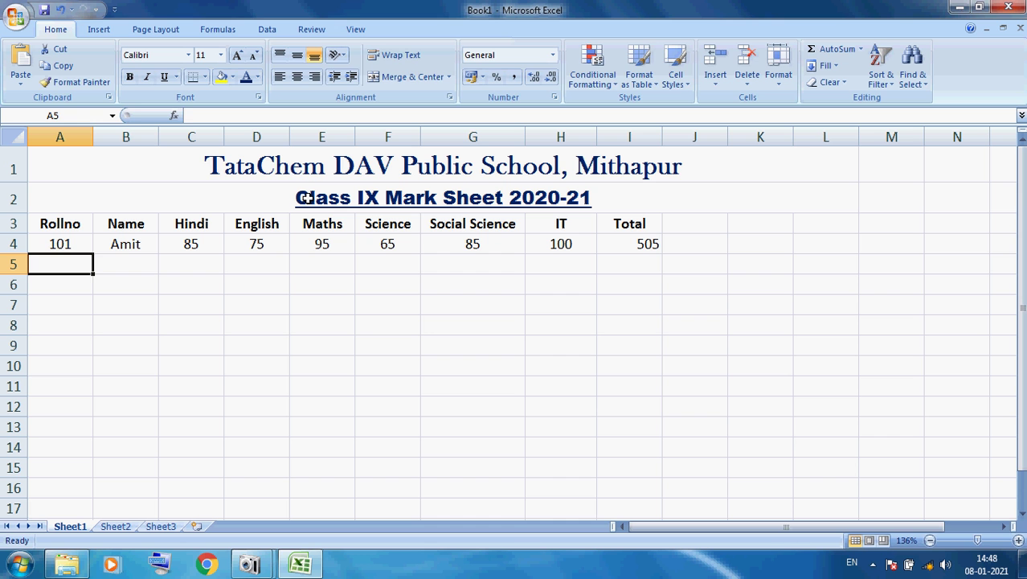
type("102")
key("Tab")
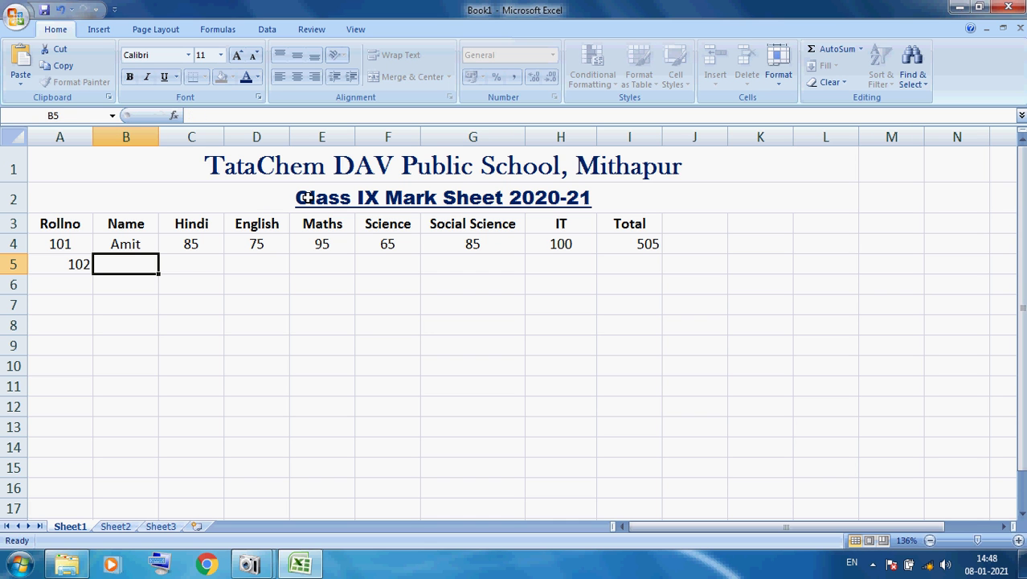
type("Akash")
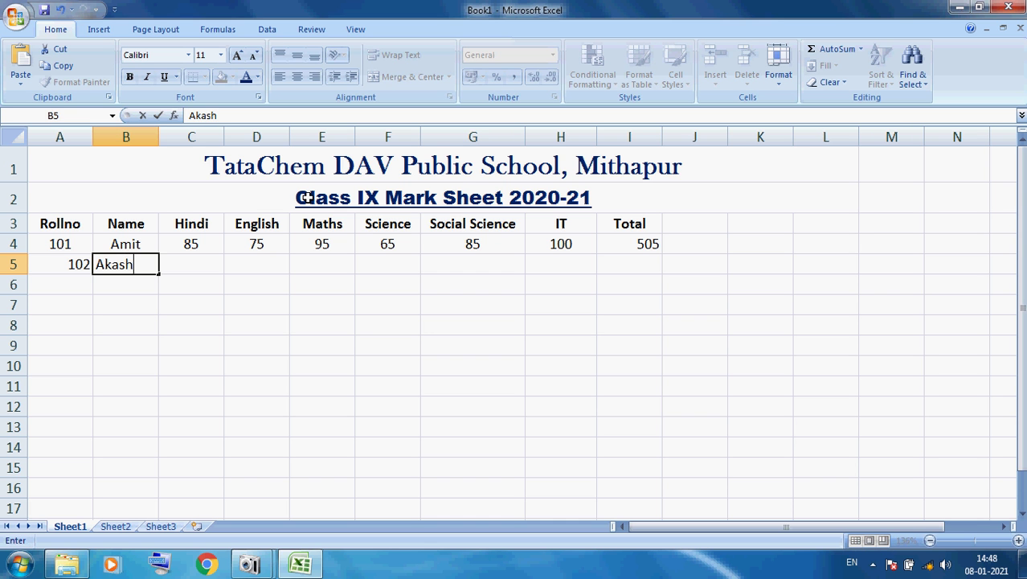
key("Tab")
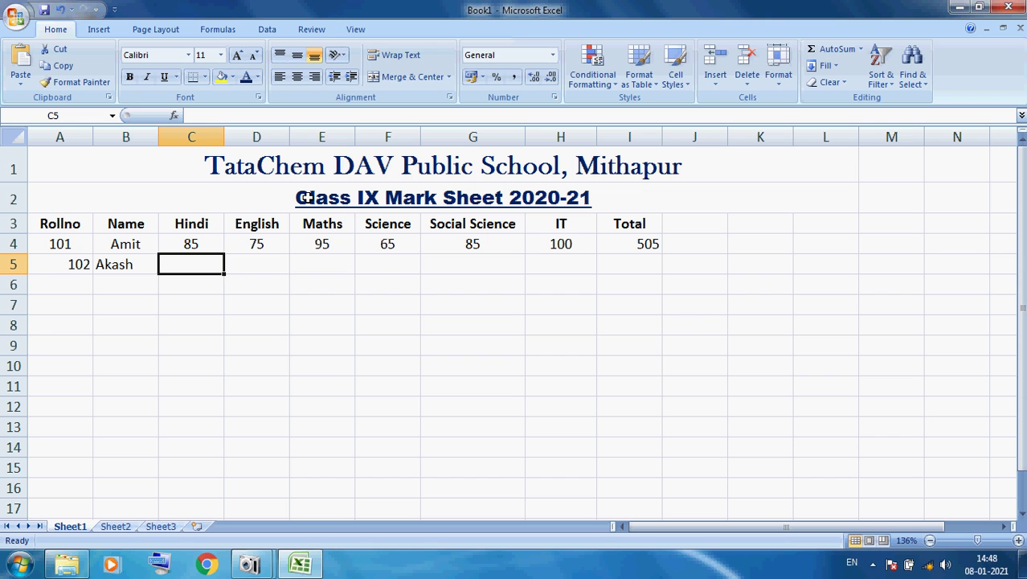
Enter the second student's marks 74, 96, 82, 52, 56 and 95 in C5 to H5 and center cells A5 to I5.
type("74")
key("Tab")
type("96")
key("Tab")
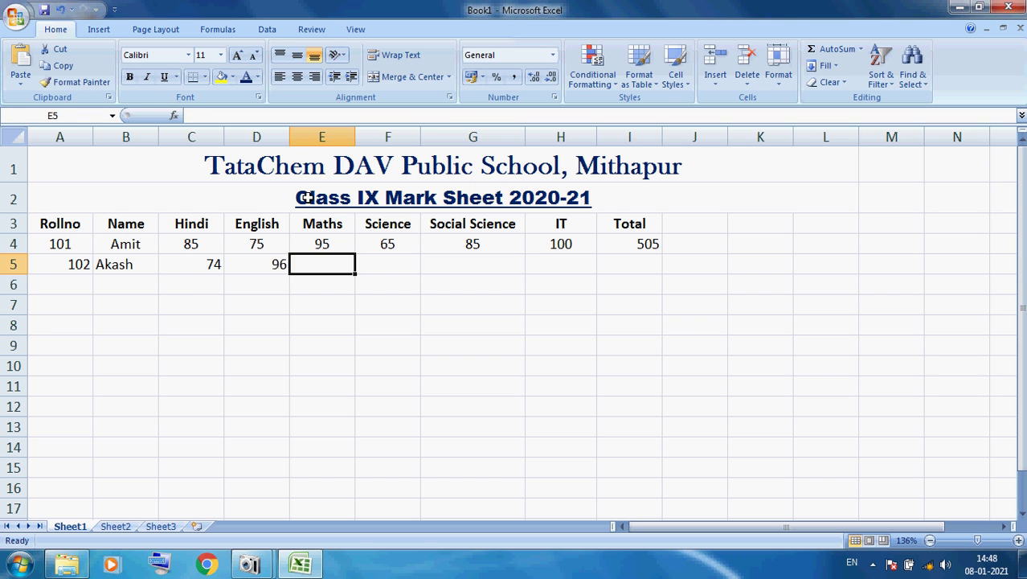
type("82")
key("Tab")
type("52")
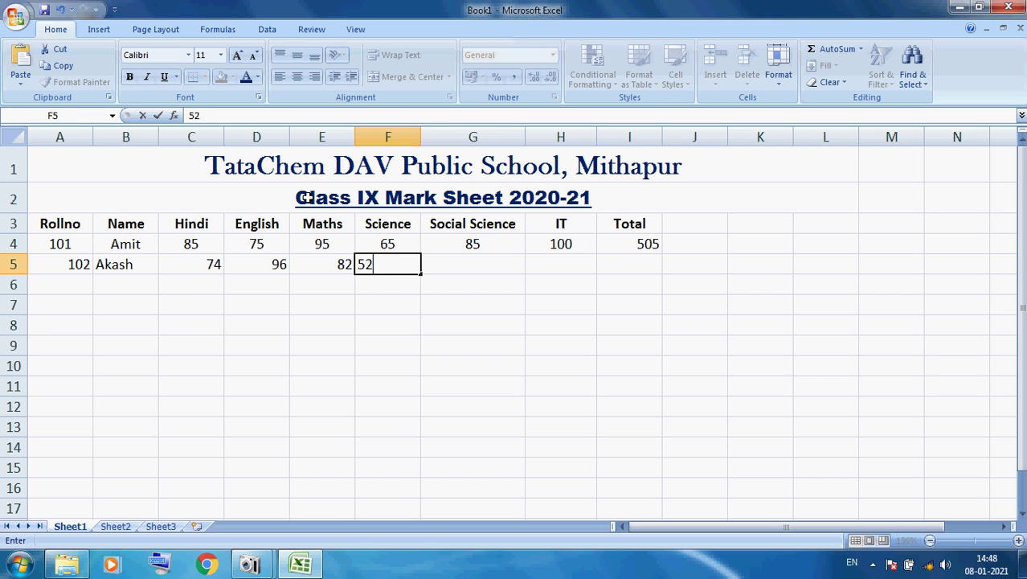
key("Tab")
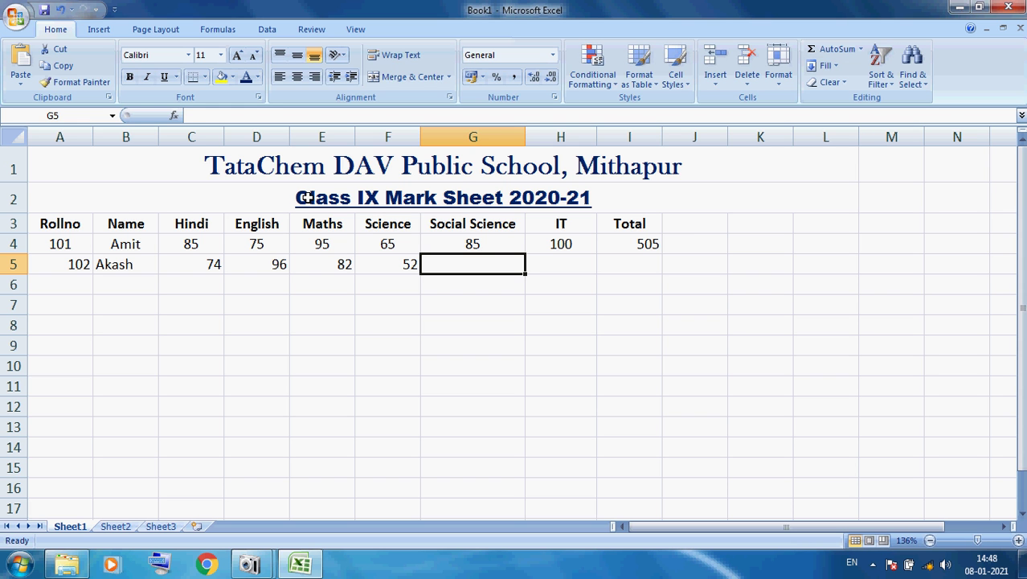
type("56")
key("Tab")
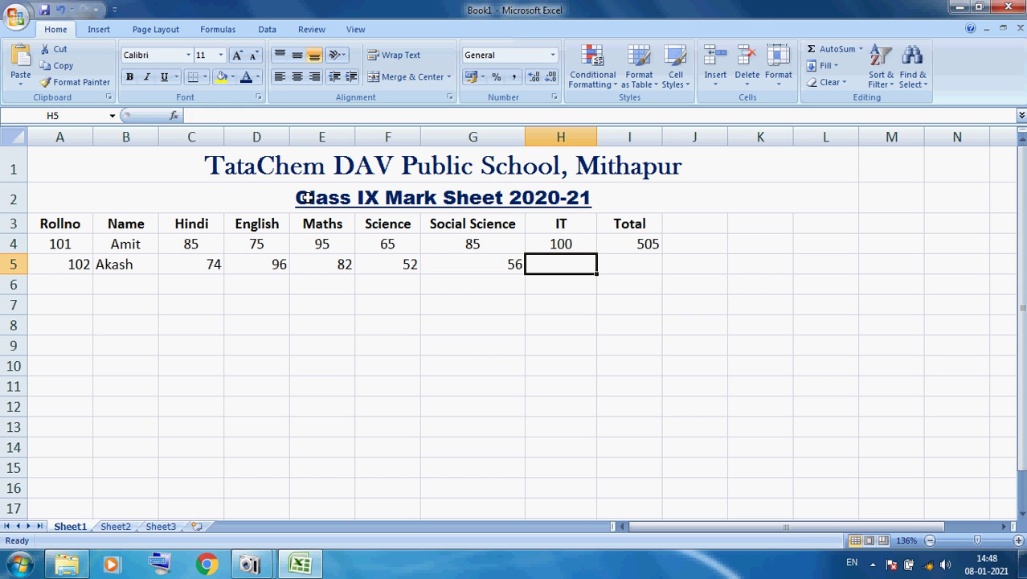
type("95")
key("Tab")
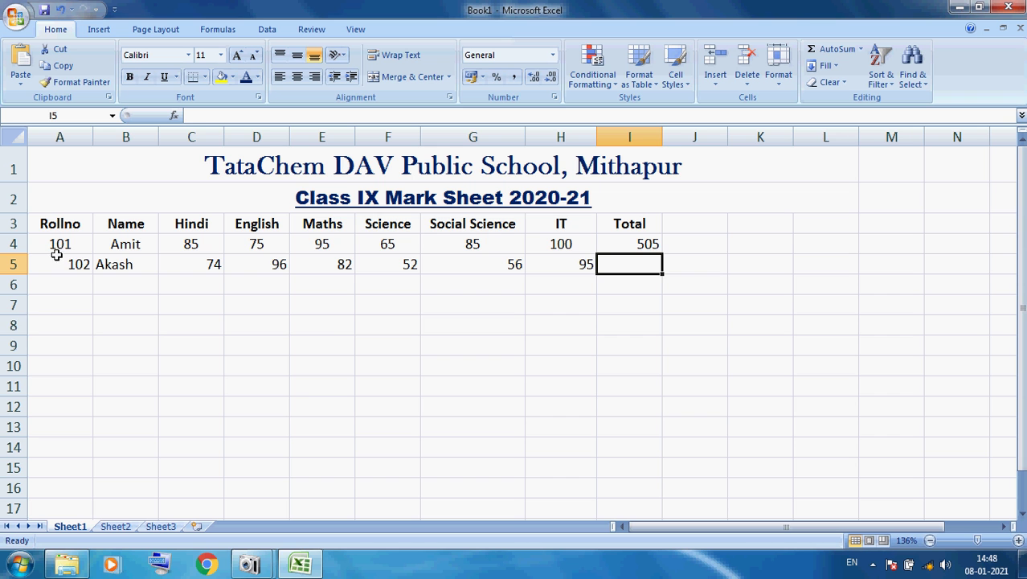
left_click_drag(66, 265, 605, 265)
left_click(296, 78)
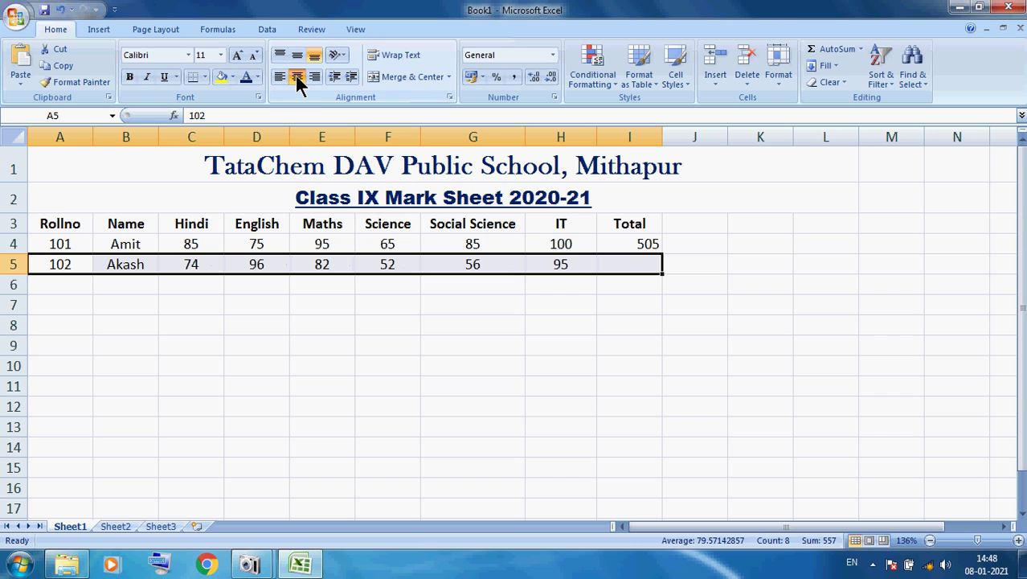
Calculate the second student's total in I5 with the formula =SUM(C5:H5).
left_click(624, 264)
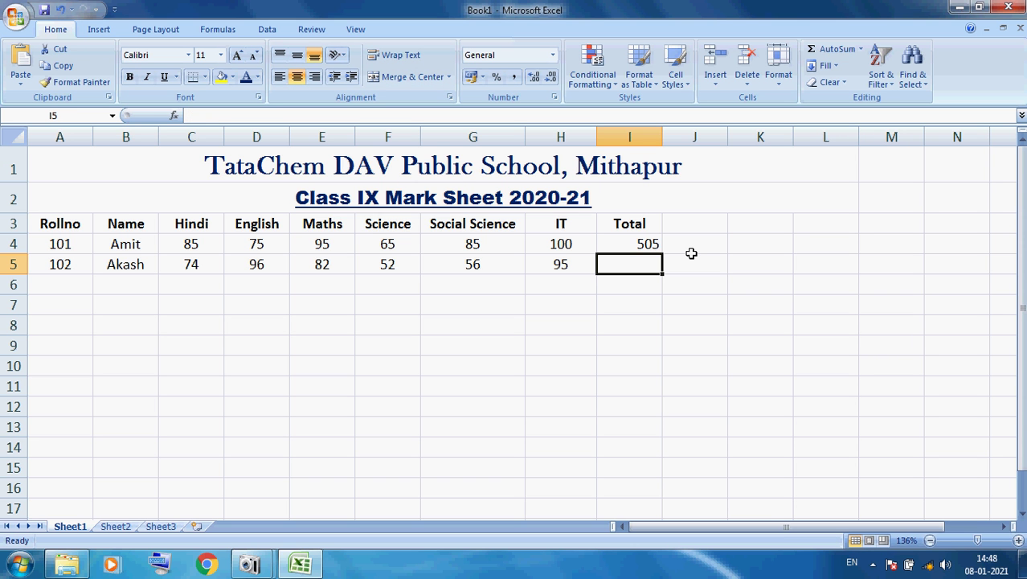
type("=")
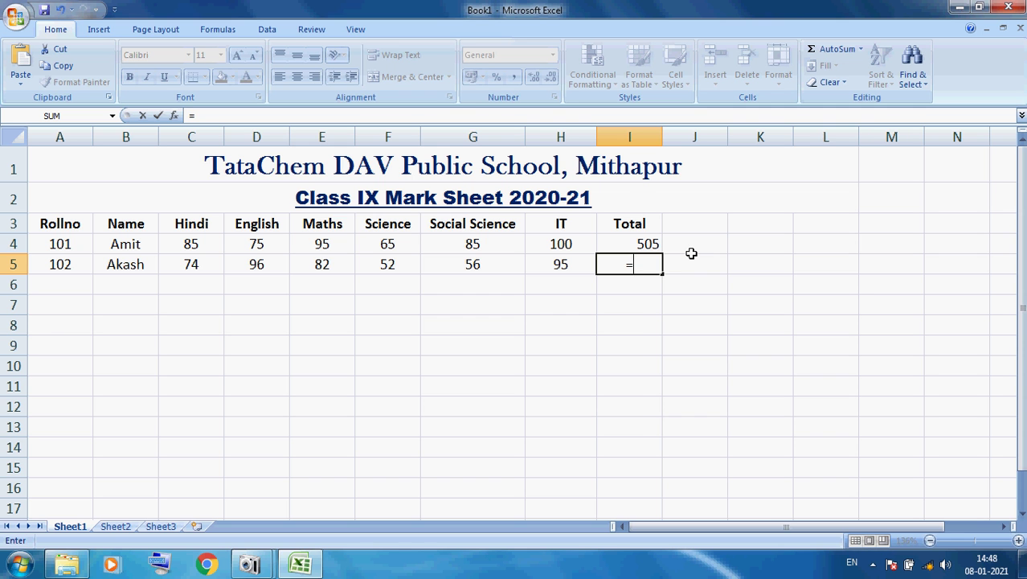
type("sum")
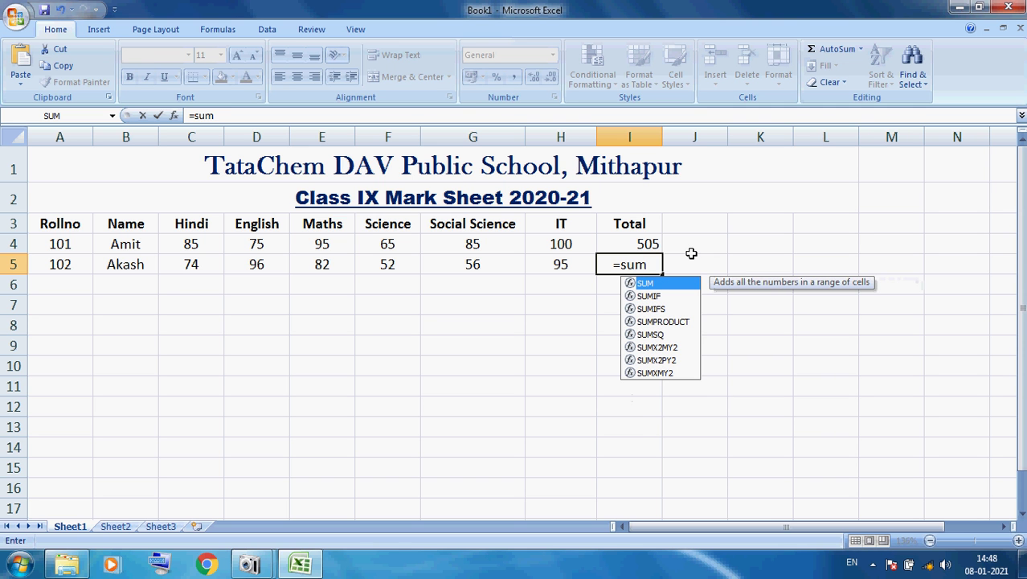
type("(")
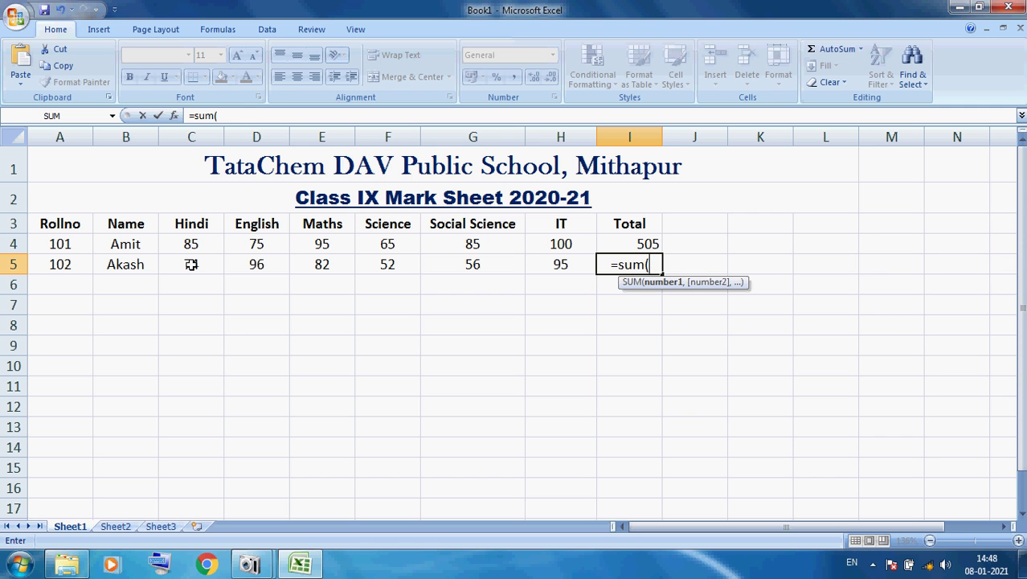
left_click_drag(192, 264, 534, 273)
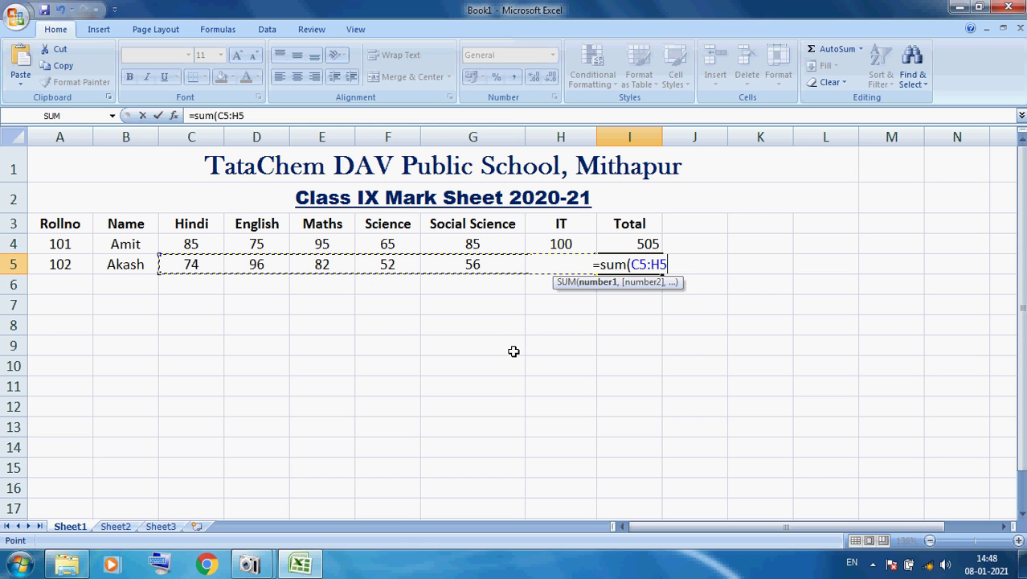
key("Return")
key("Up")
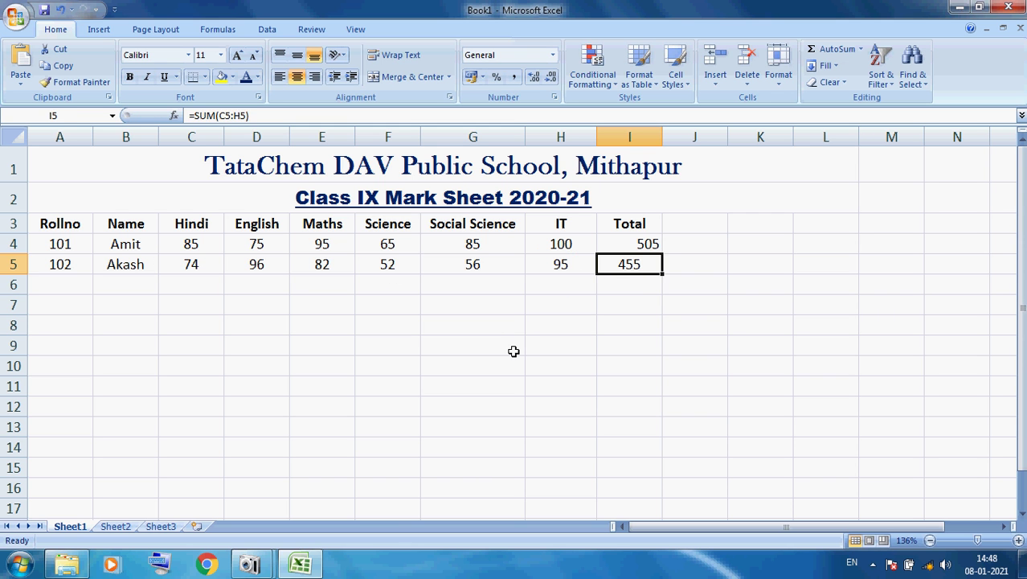
Center the two students' totals in cells I4 and I5.
left_click(630, 244)
left_click_drag(630, 244, 630, 264)
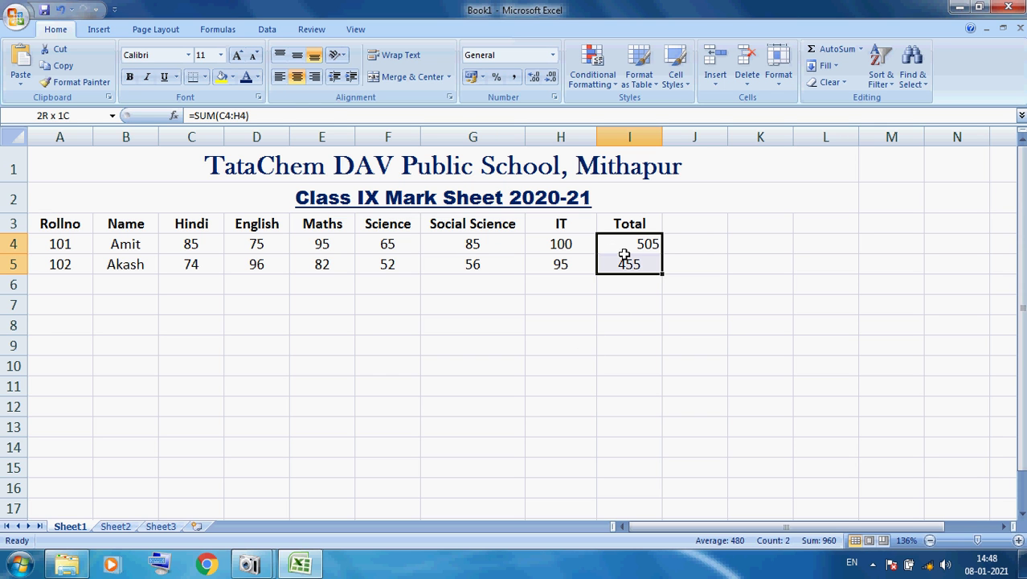
left_click(297, 77)
left_click_drag(337, 303, 342, 318)
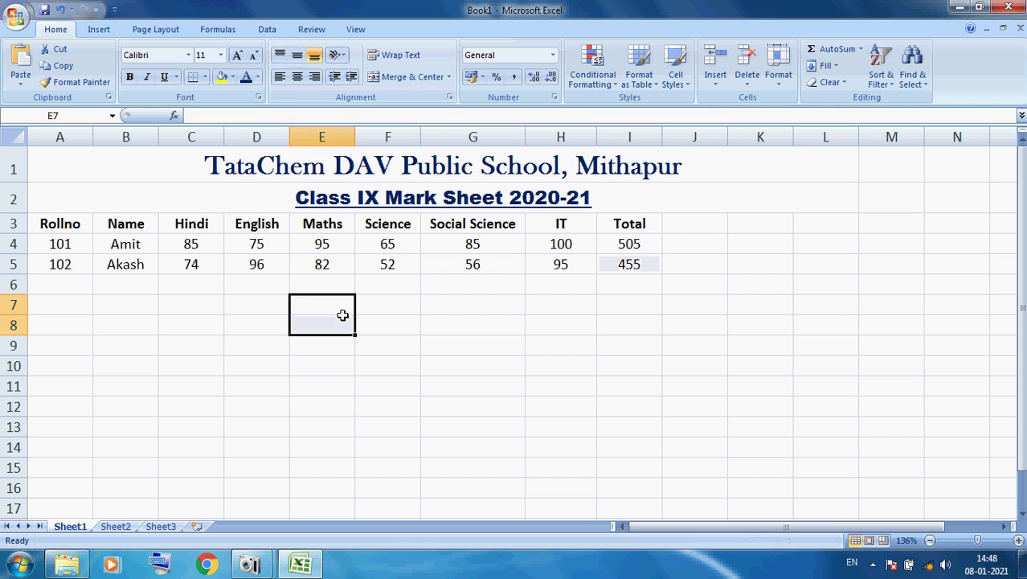
Enter roll number 103 in A6 and the third student's name in B6.
left_click(46, 281)
type("103")
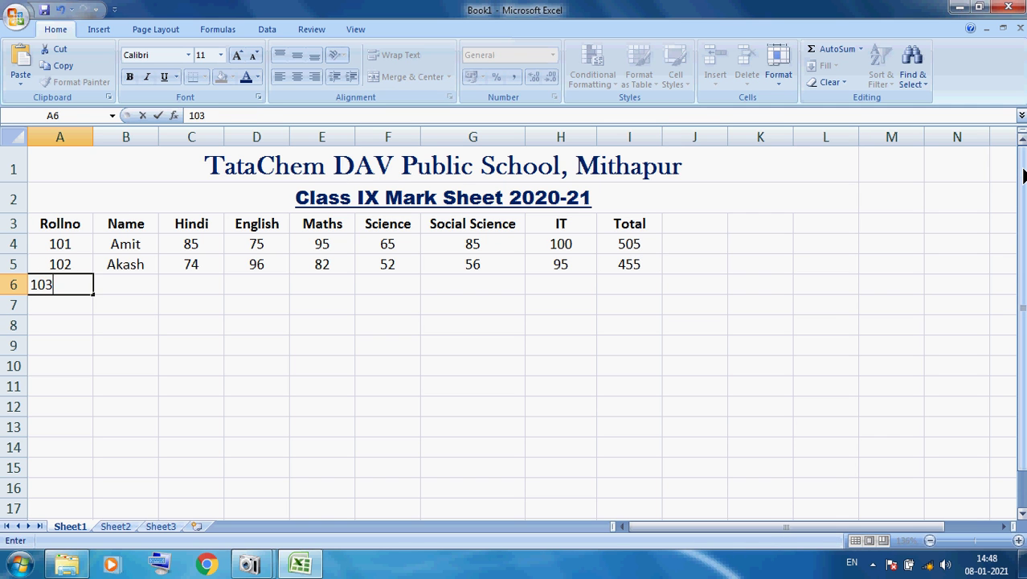
key("Tab")
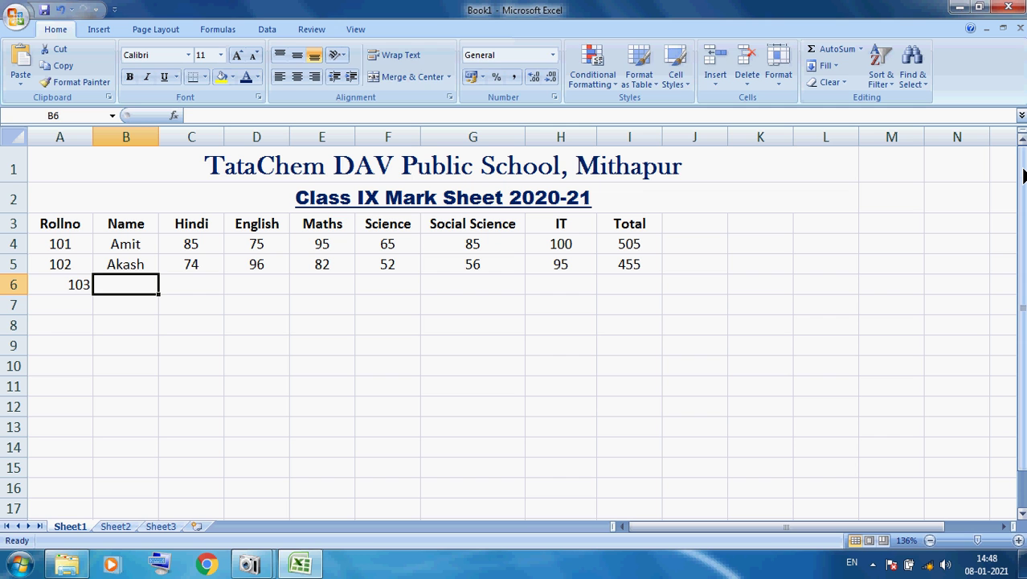
type("Roh")
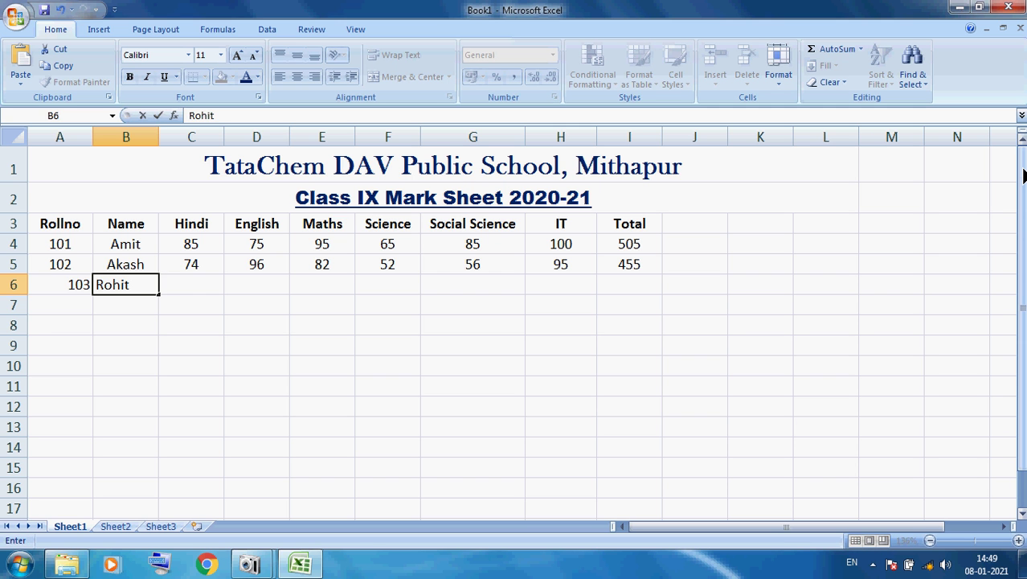
type("it")
key("Return")
key("Up")
key("Right")
key("Right")
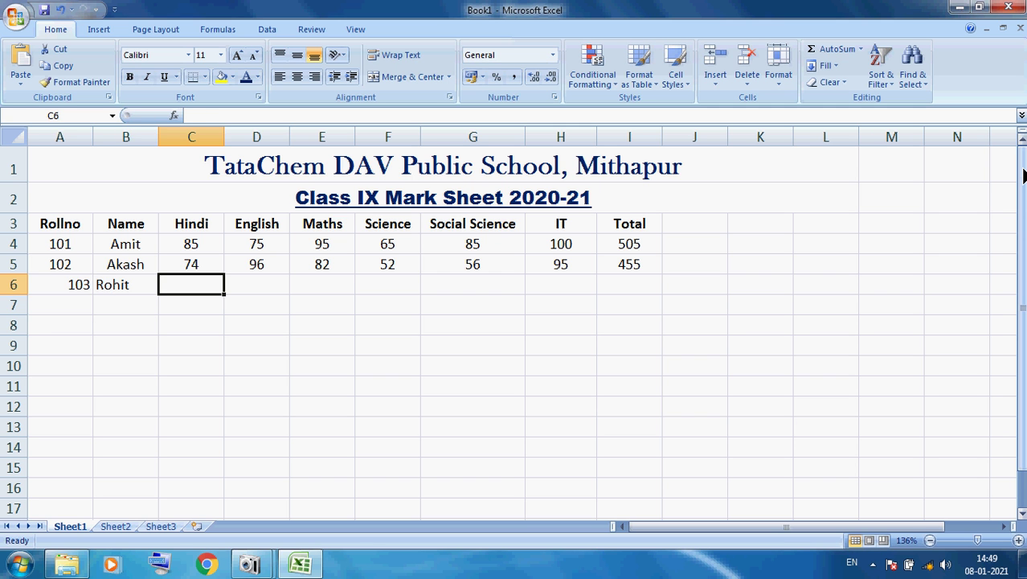
Enter the third student's marks 52, 96, 74, 56, 74 and 97 in C6 to H6 and center cells A6 to H6.
type("52")
key("Tab")
type("9")
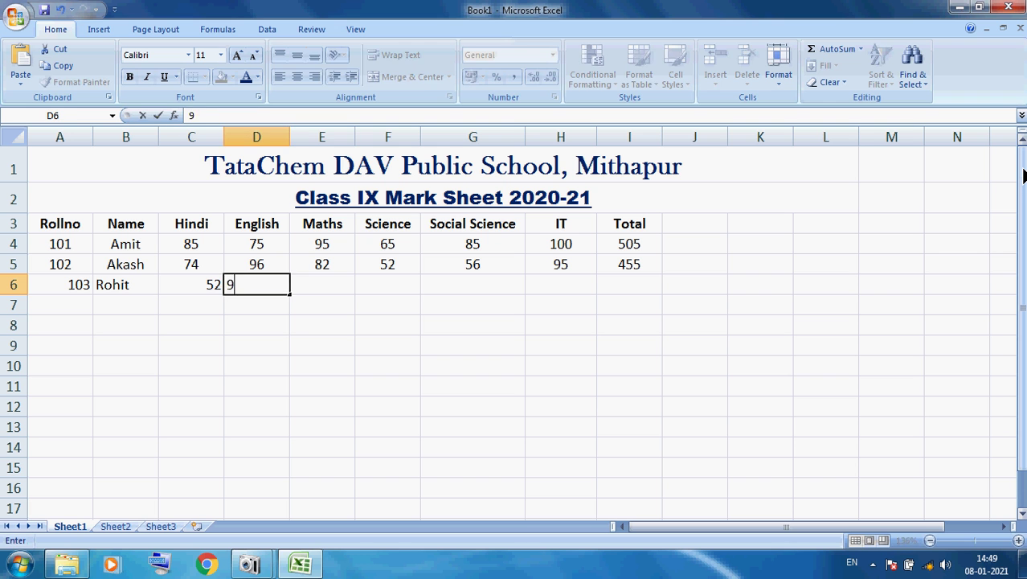
type("6")
key("Tab")
type("74")
key("Tab")
type("5")
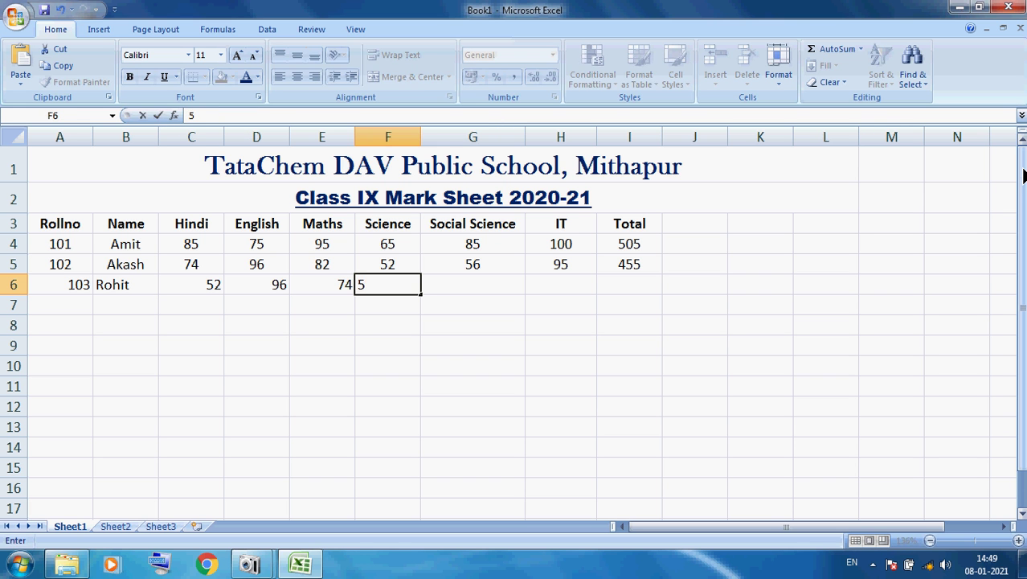
type("6")
key("Tab")
type("74")
key("Tab")
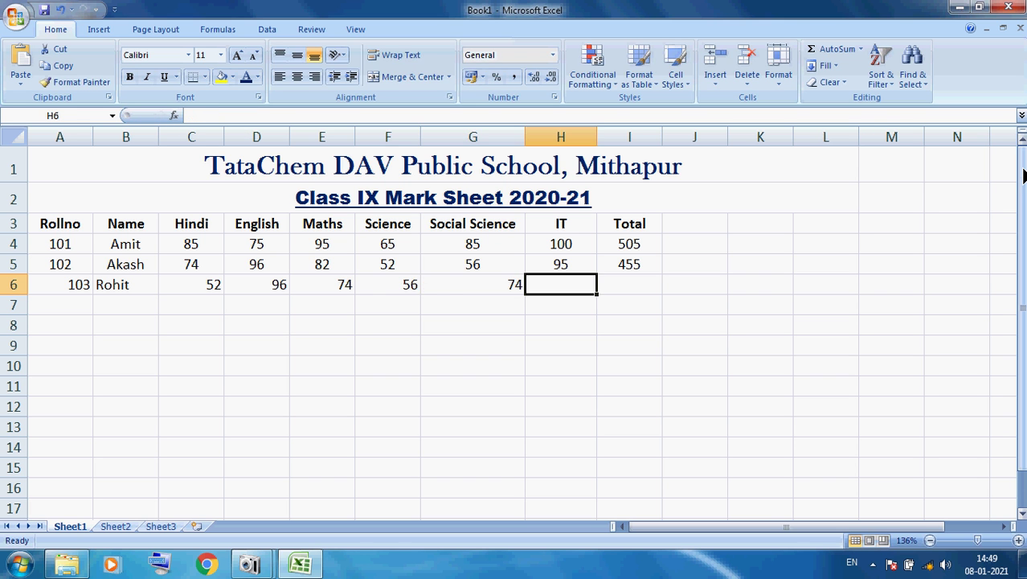
type("9")
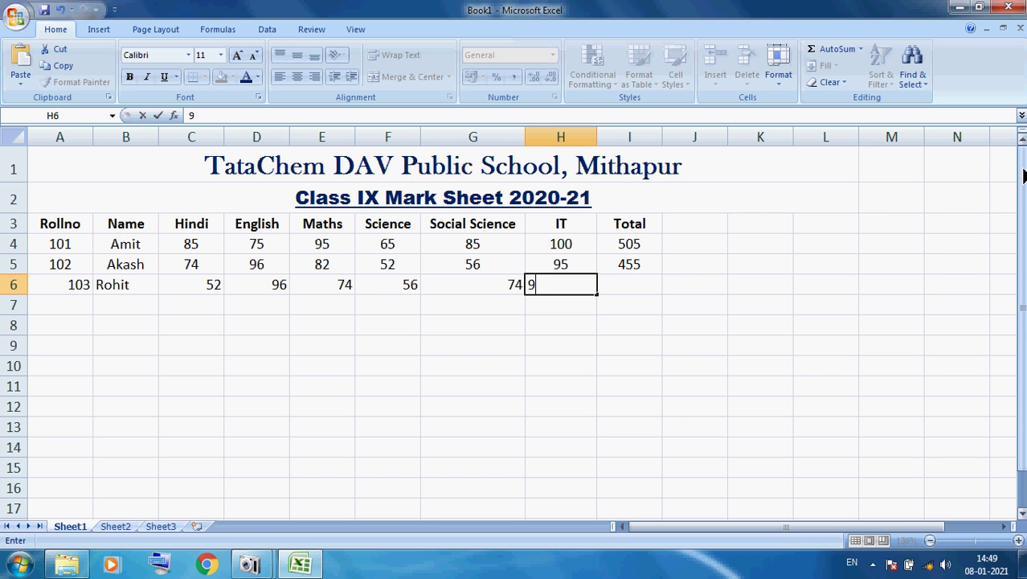
type("7")
key("Tab")
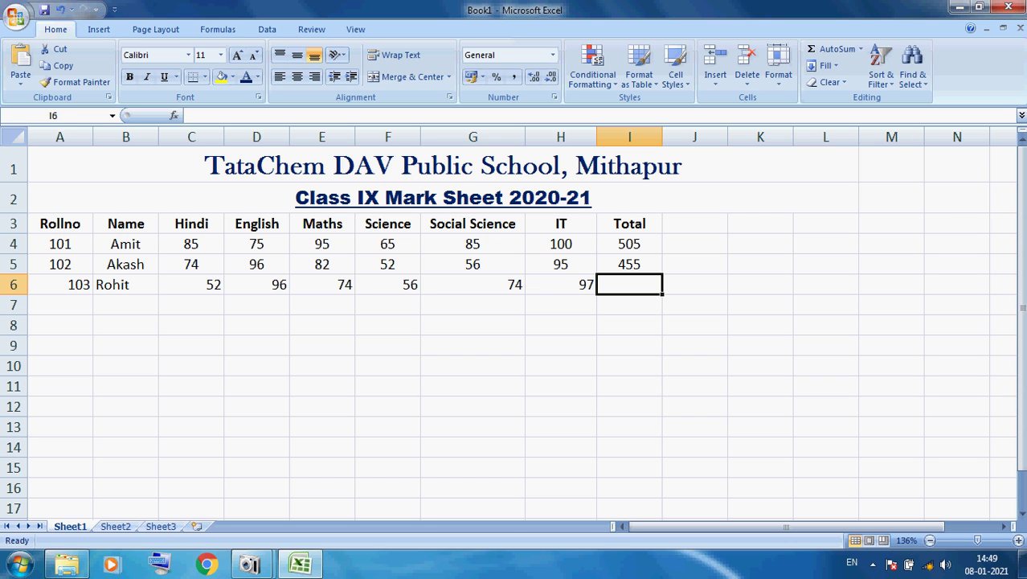
left_click_drag(57, 290, 554, 287)
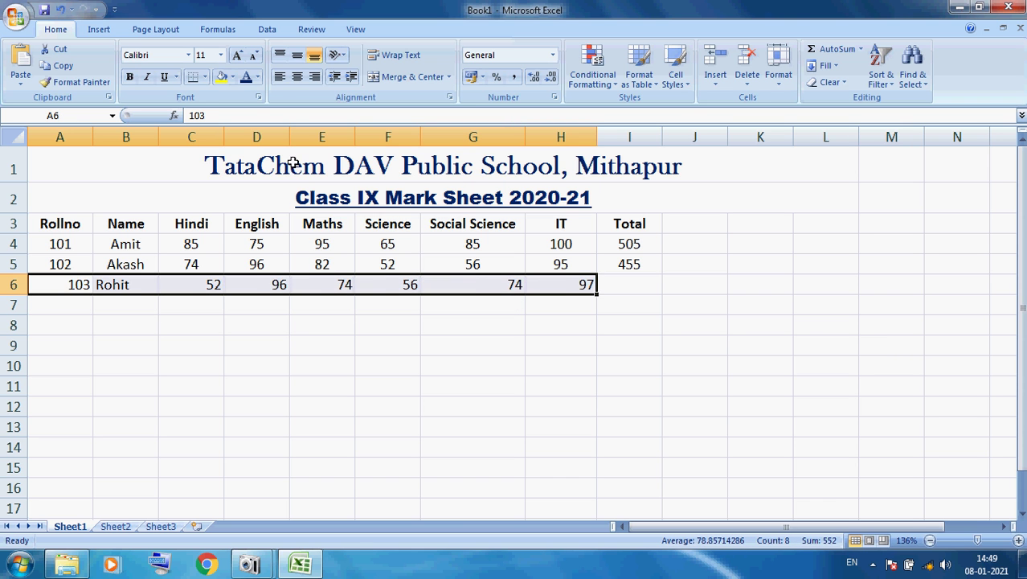
left_click(296, 77)
Calculate the third student's total in I6 with the formula =SUM(C6:H6) and center the cell.
left_click(611, 288)
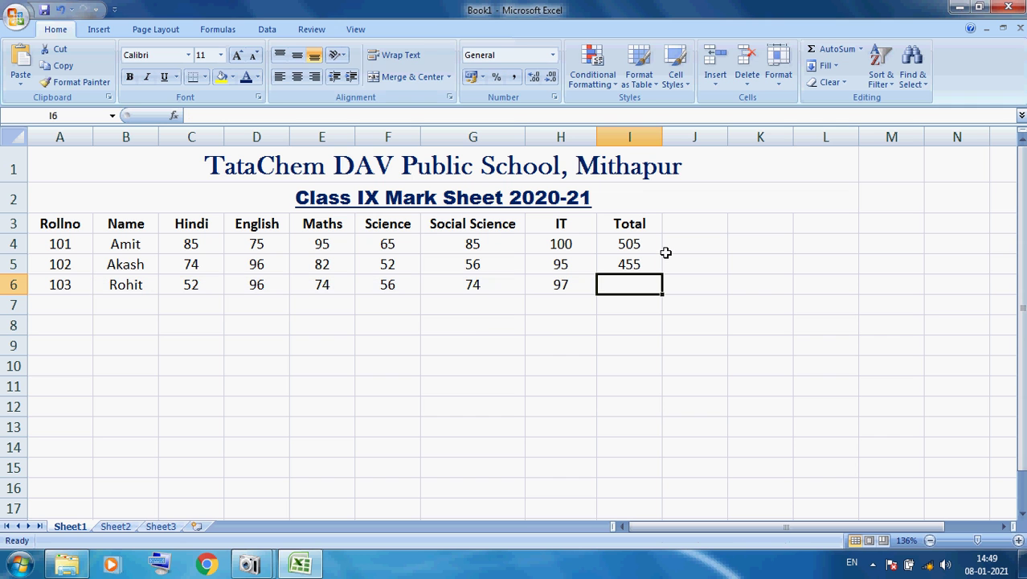
type("=sum(")
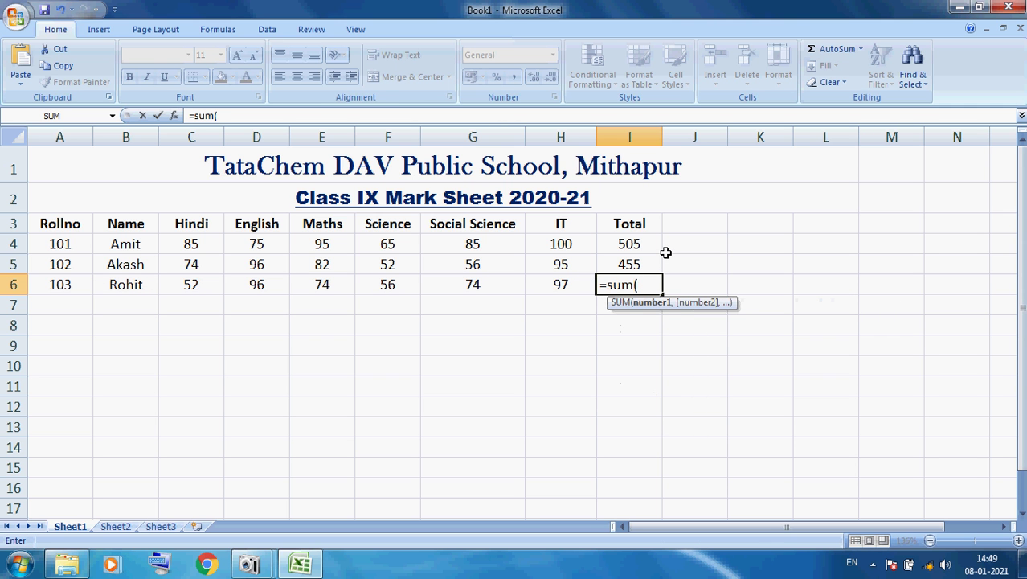
left_click(185, 286)
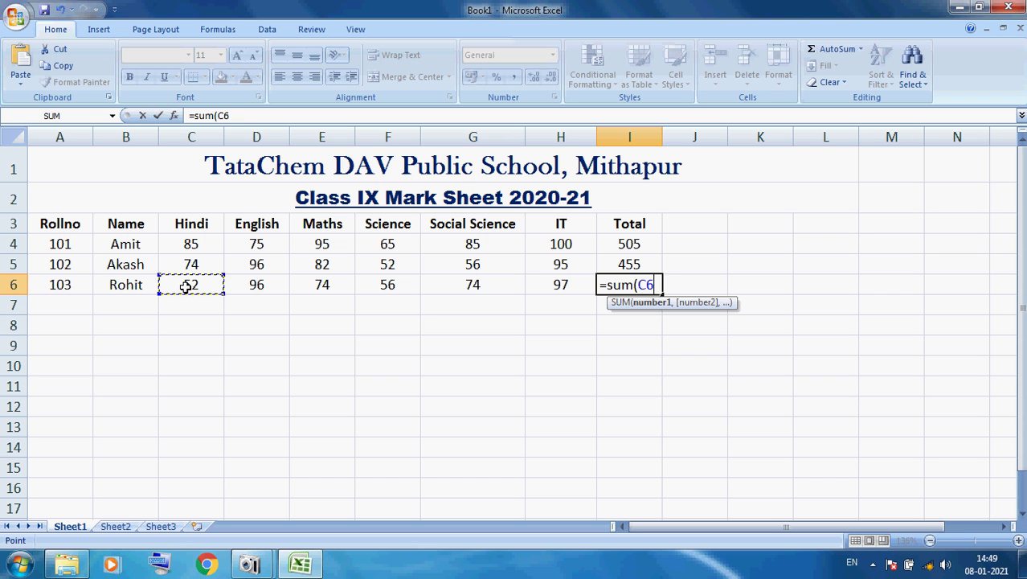
left_click_drag(184, 286, 526, 287)
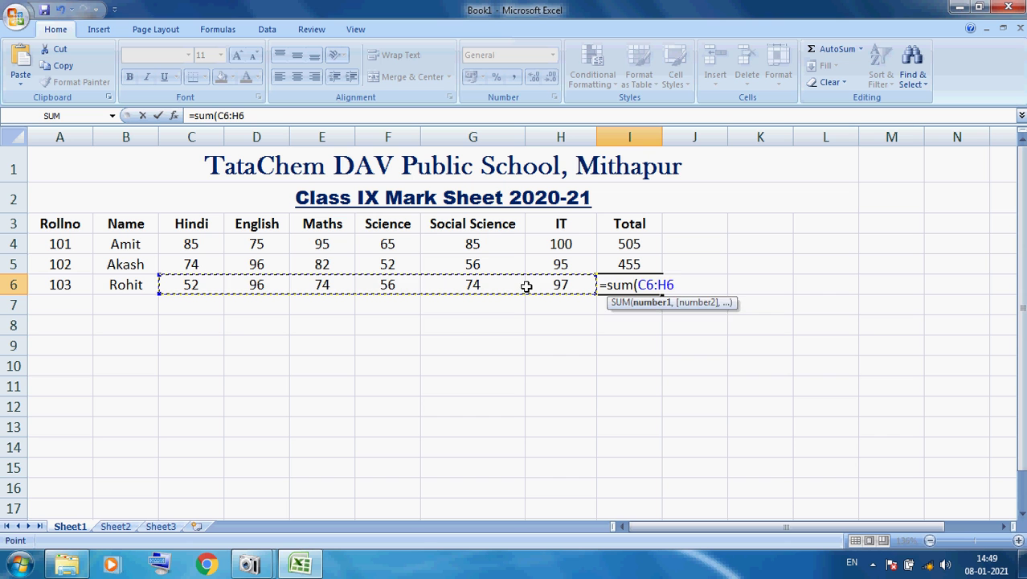
type(")")
key("Return")
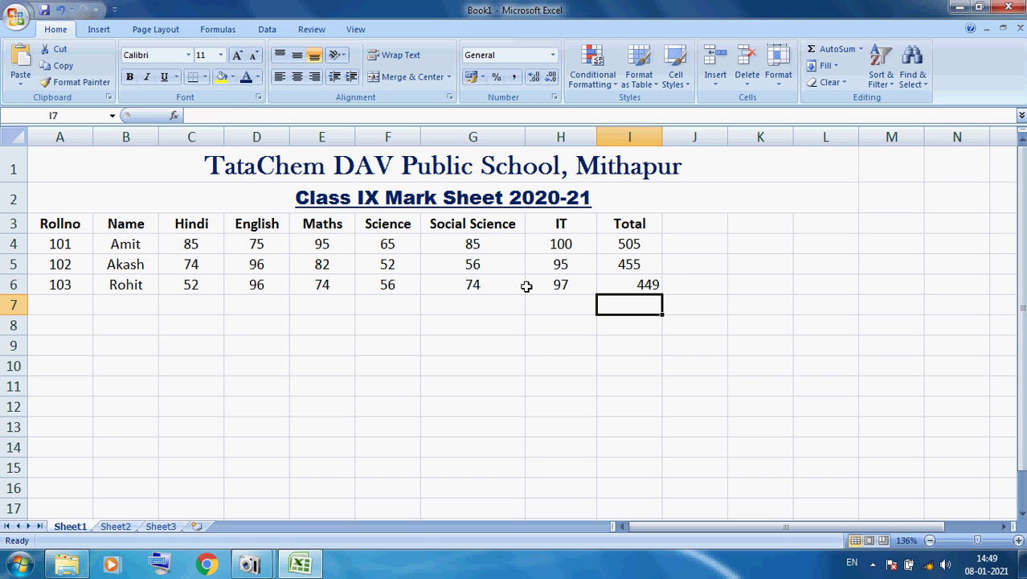
left_click(622, 283)
left_click(295, 78)
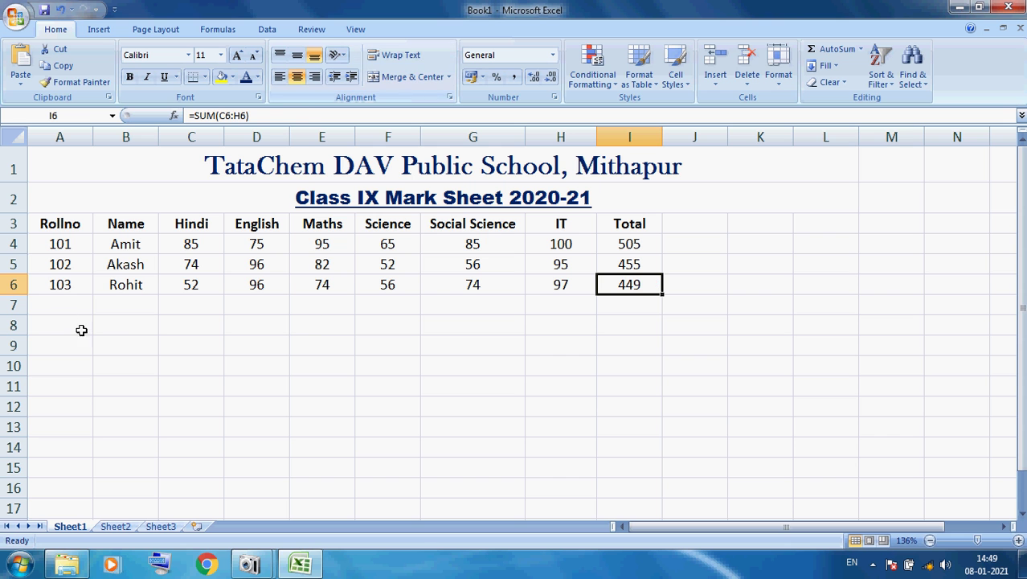
Enter roll number 104 in A7 and the fourth student's name in B7.
left_click(59, 305)
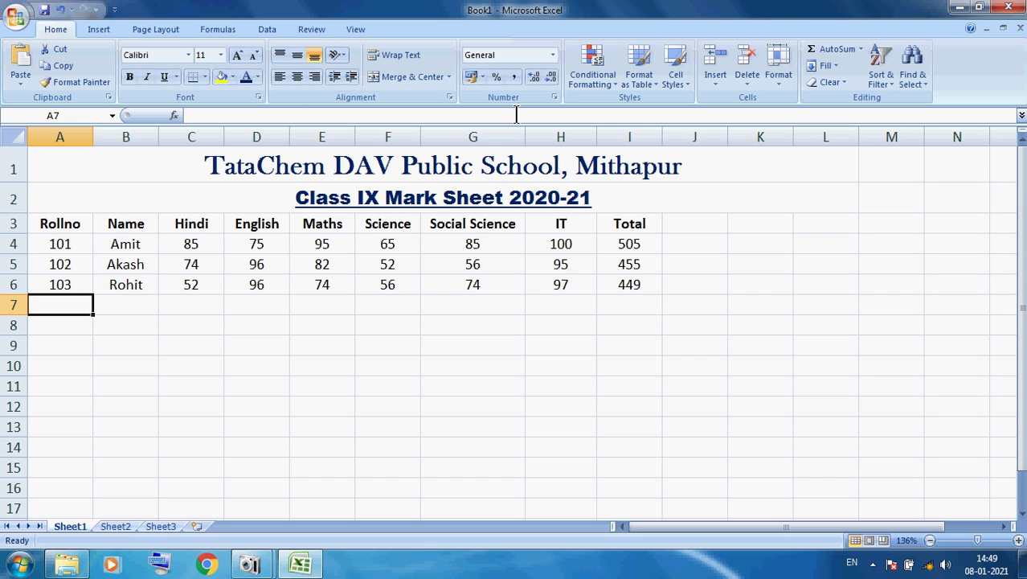
type("104")
key("Tab")
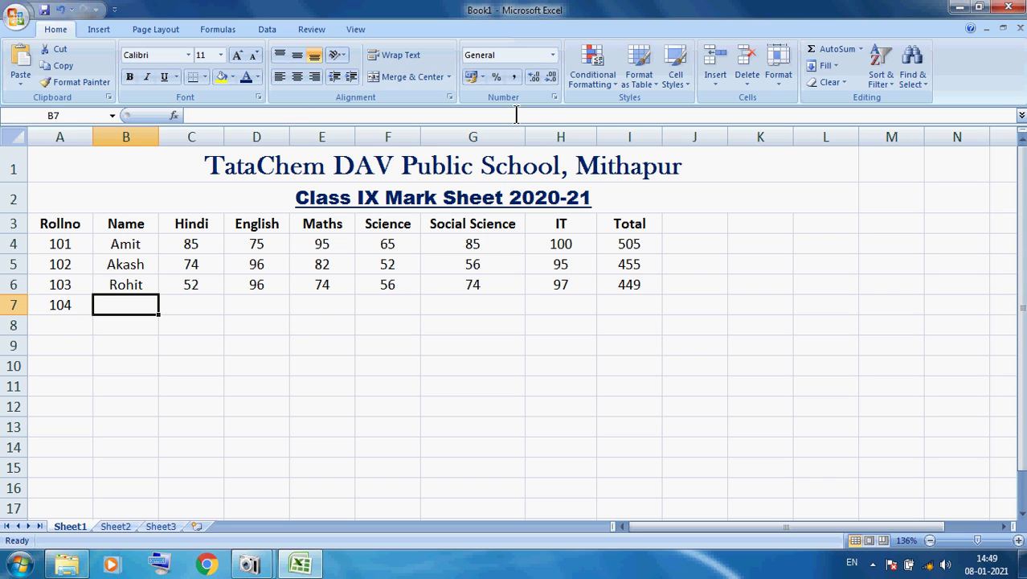
type("Nitin")
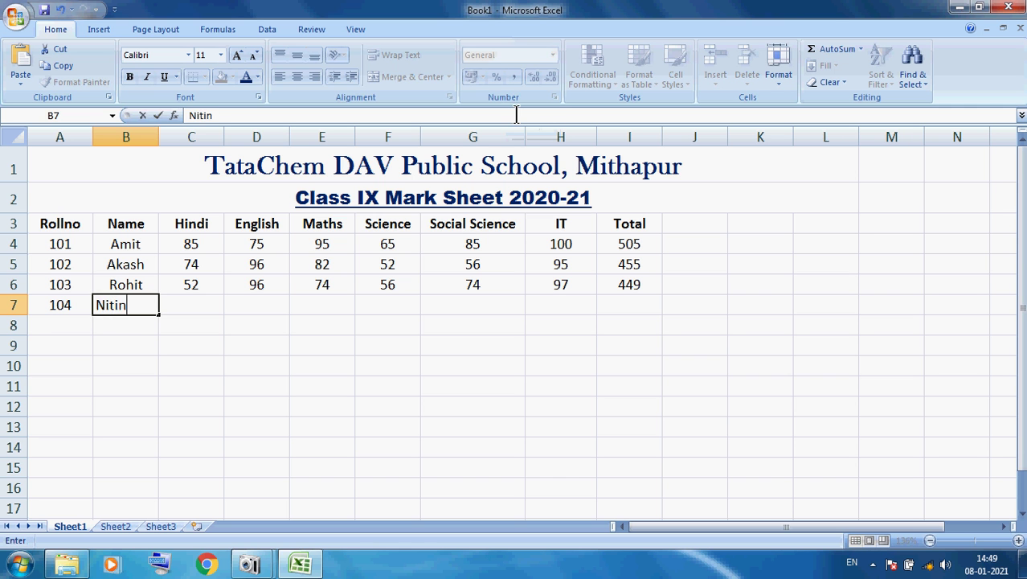
key("Tab")
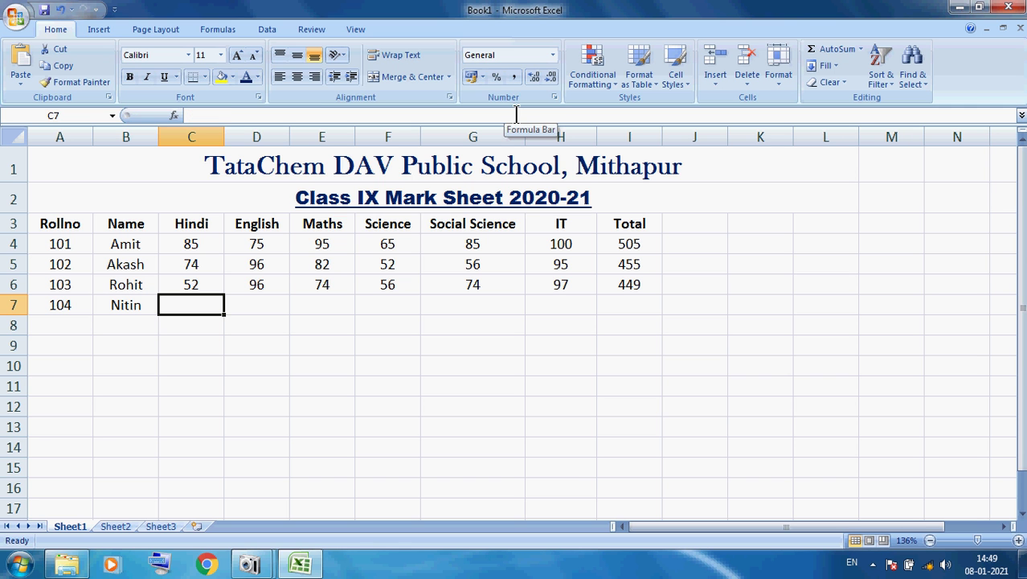
Enter the fourth student's marks 63, 45, 92, 63, 72 and 86 in cells C7 to H7.
type("63")
key("Tab")
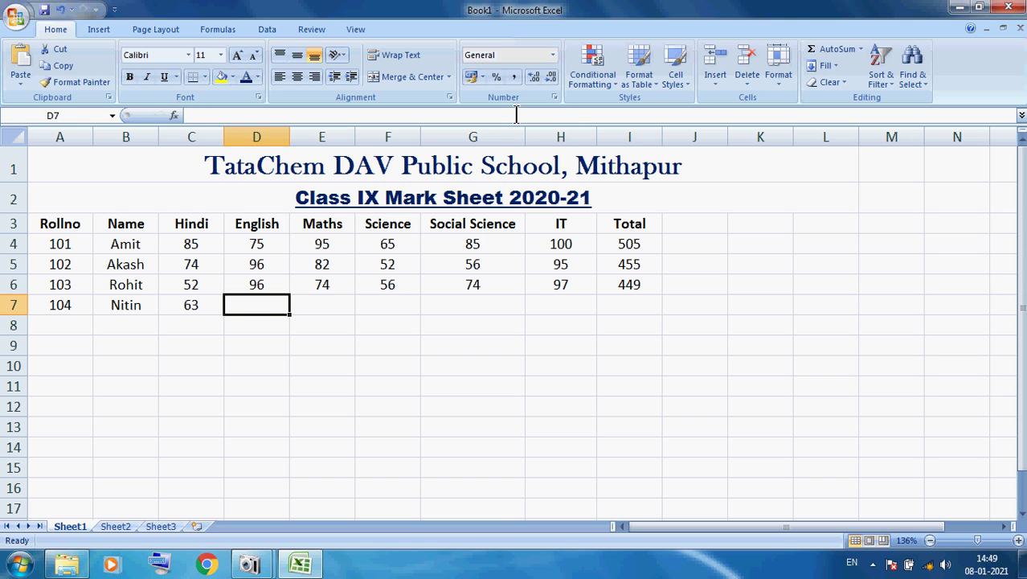
type("45")
key("Tab")
type("92")
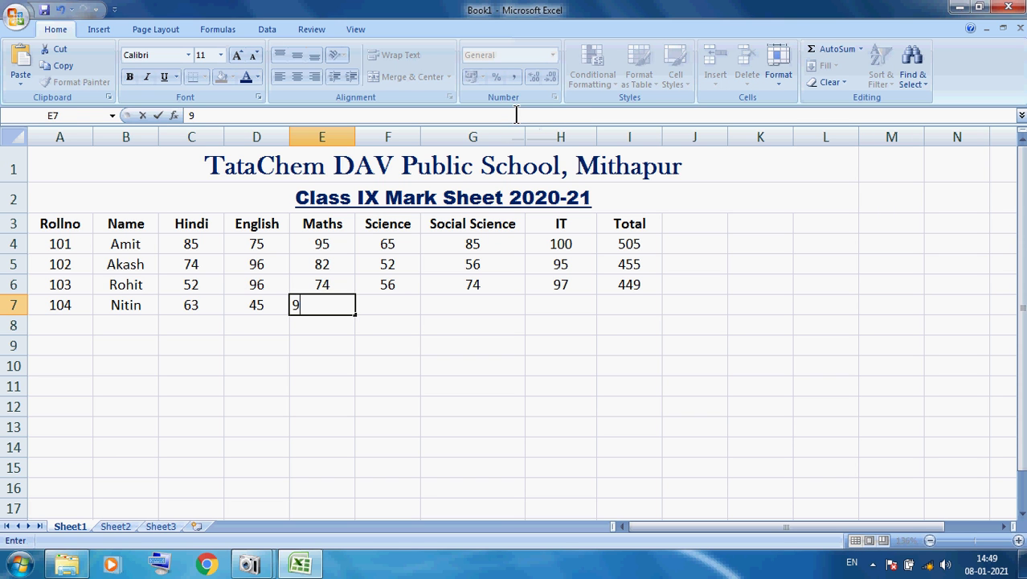
key("Tab")
type("63")
key("Tab")
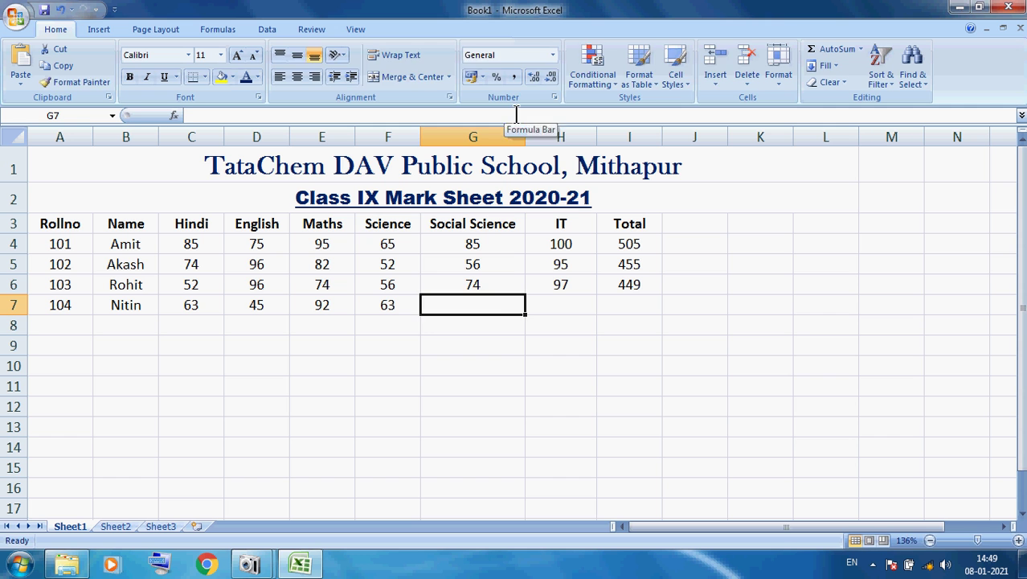
type("72")
key("Tab")
type("8")
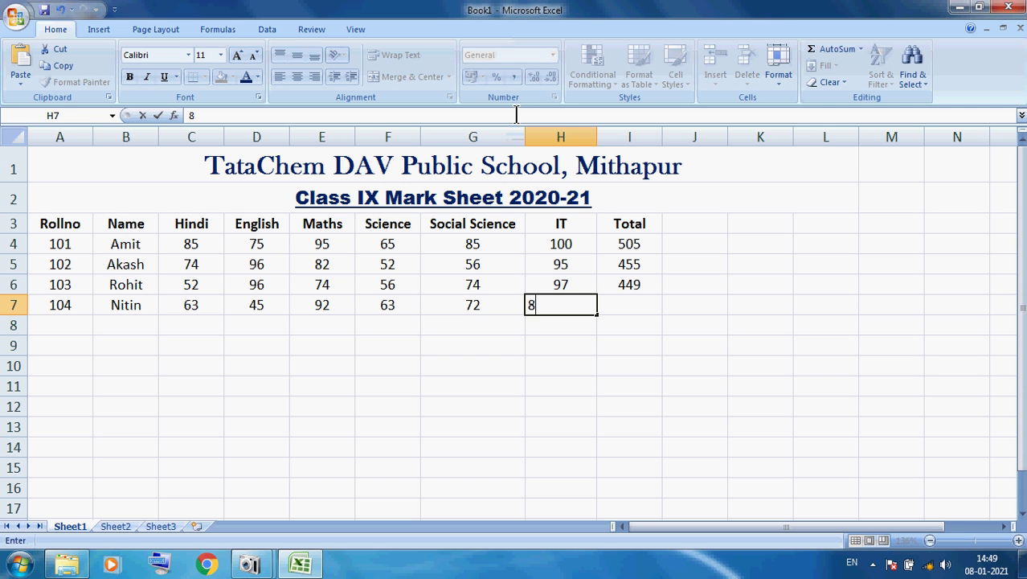
key("Tab")
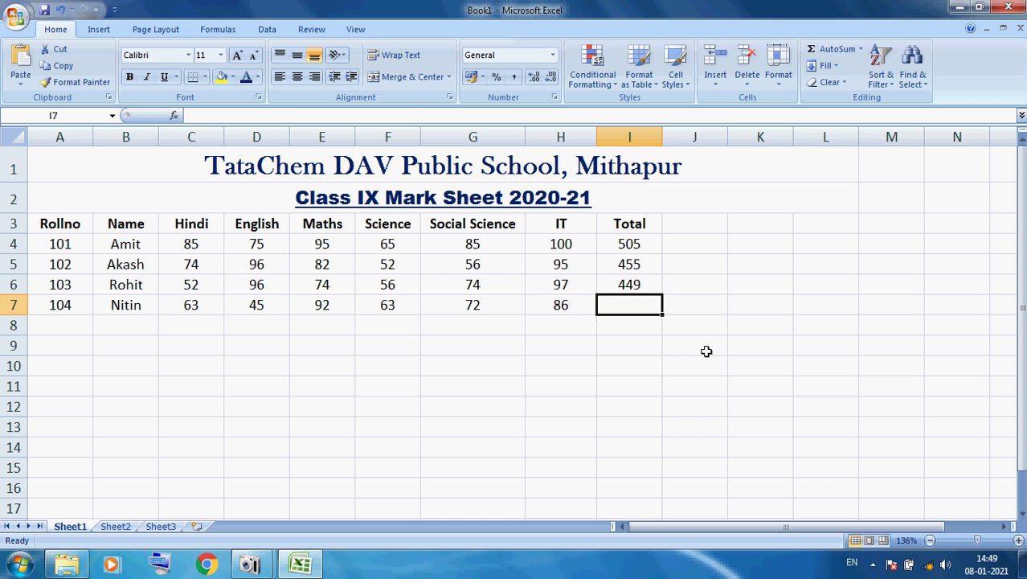
Calculate the fourth student's total in I7 with the formula =SUM(C7:H7) and center the cell.
type("=su")
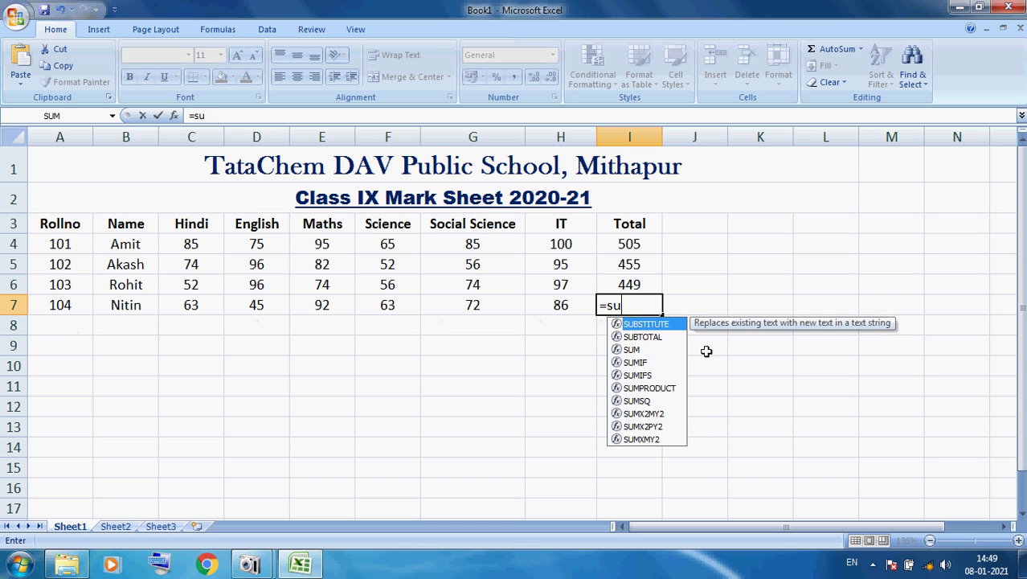
type("m(")
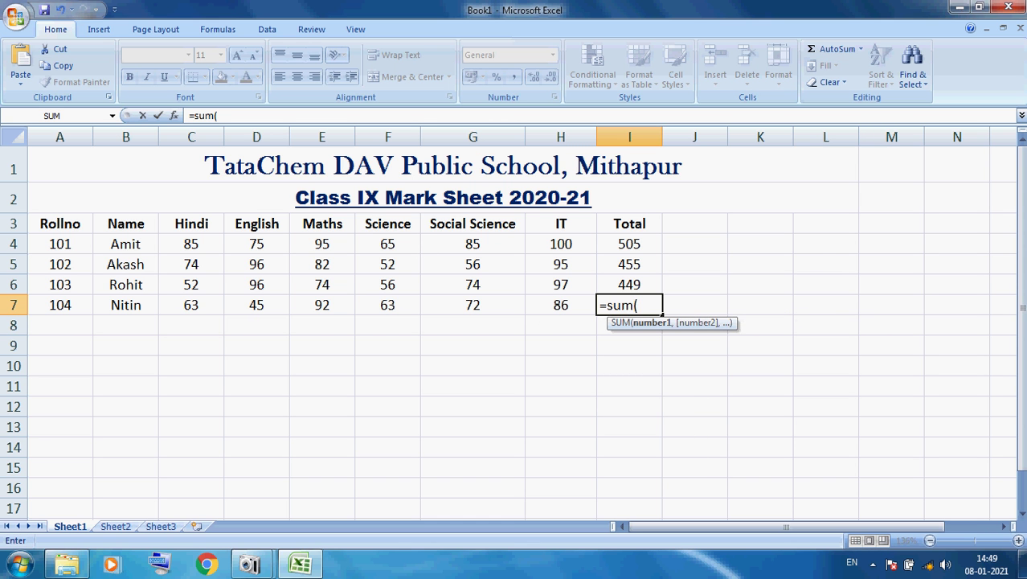
left_click_drag(166, 310, 553, 309)
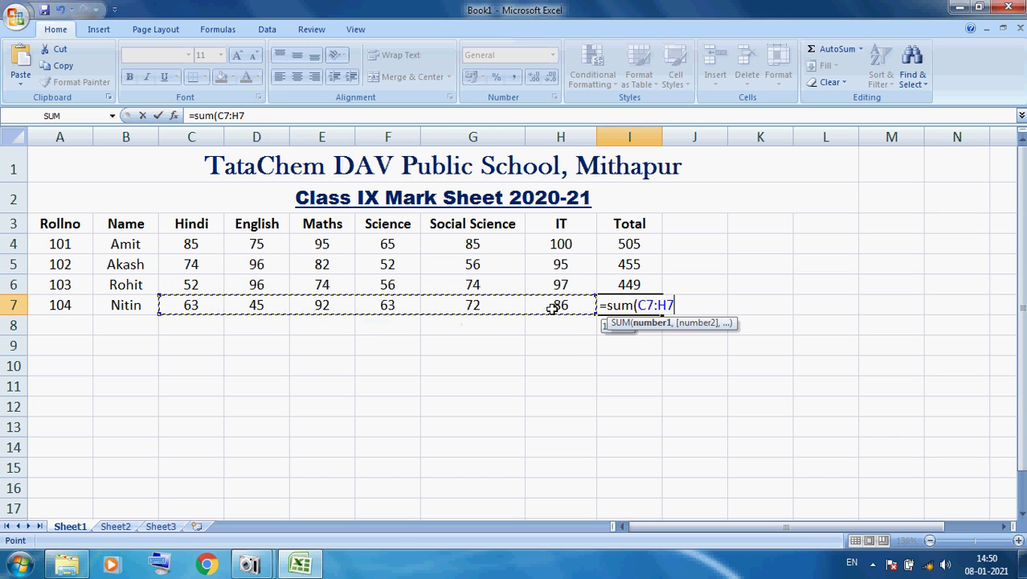
type(")")
key("Return")
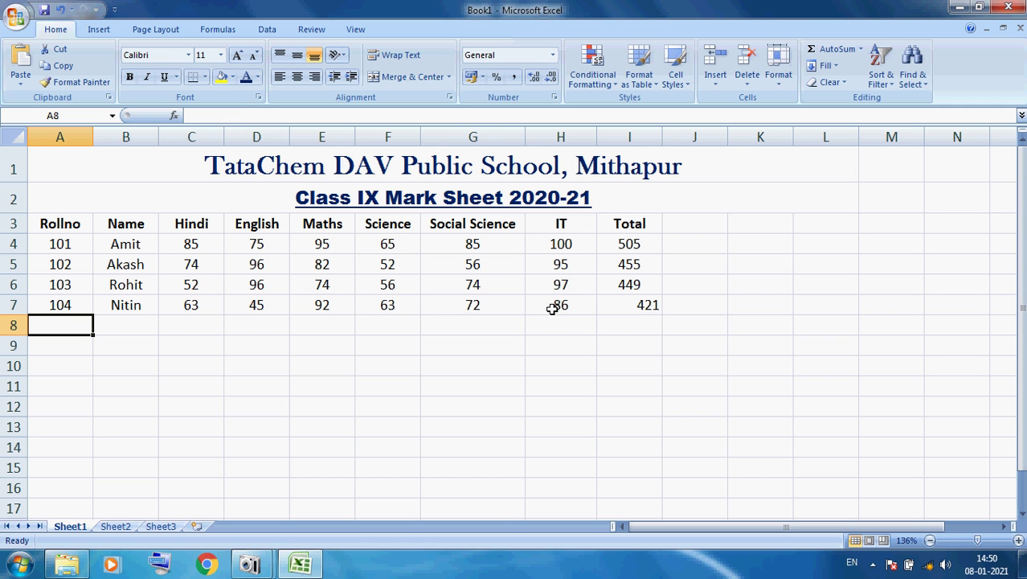
left_click(611, 303)
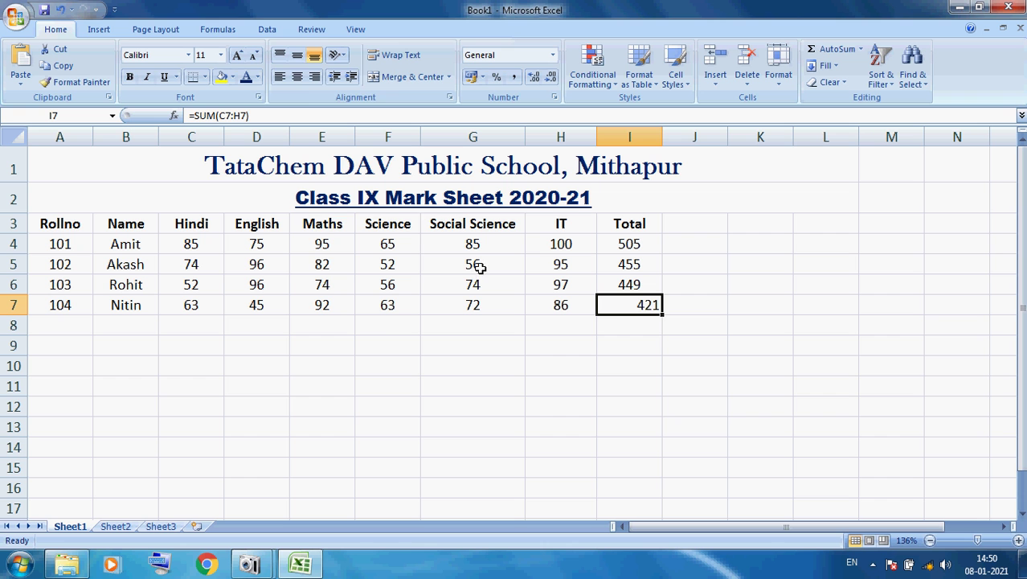
left_click(297, 76)
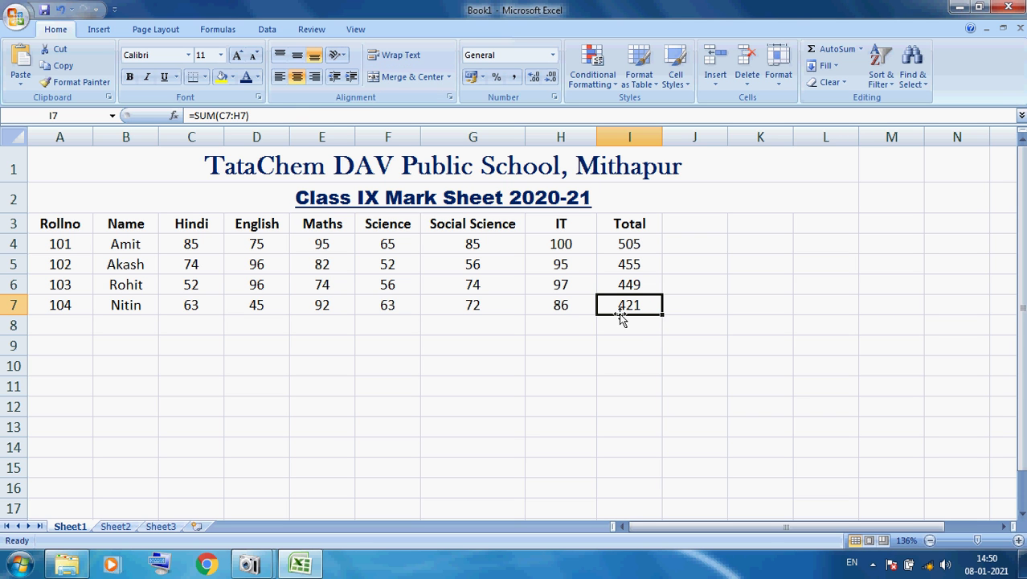
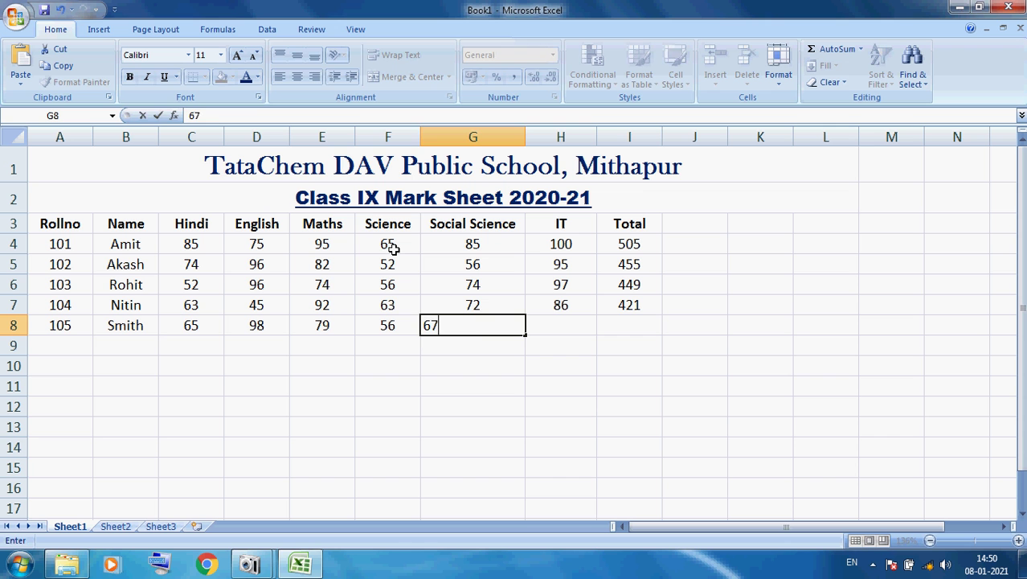
Accept the fifth student's Social Science mark in G8 and enter 93 as the IT mark in H8.
key("Tab")
type("9")
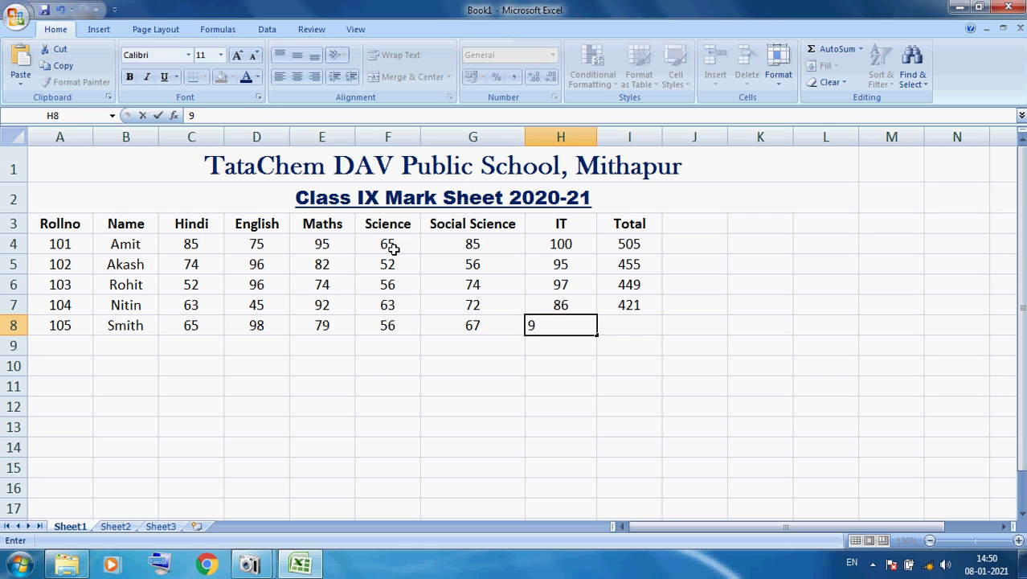
type("3")
key("Tab")
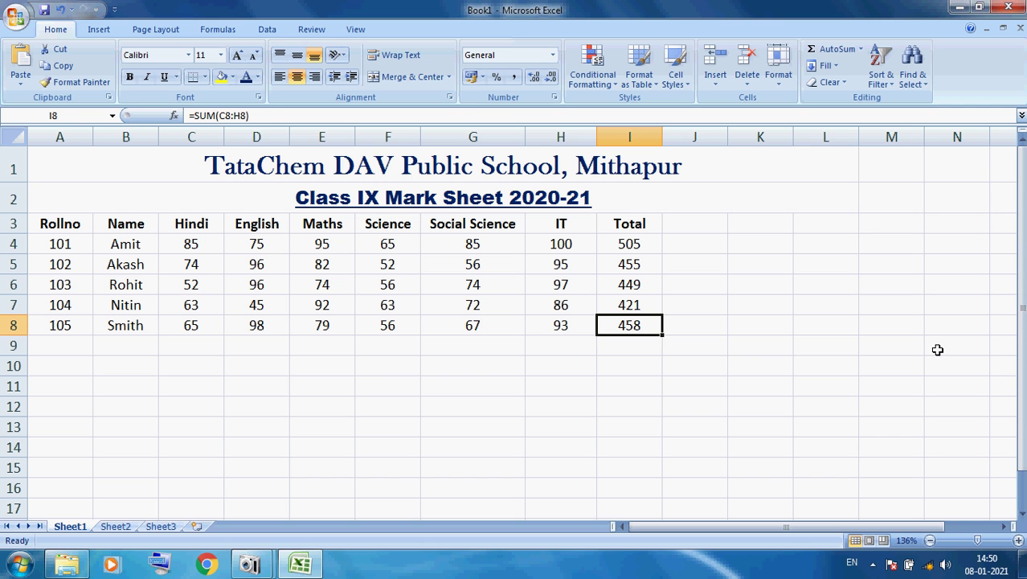
Clear the automatically filled total in I8 and enter the formula =SUM(C8:H8) manually for the fifth student.
key("Delete")
type("=")
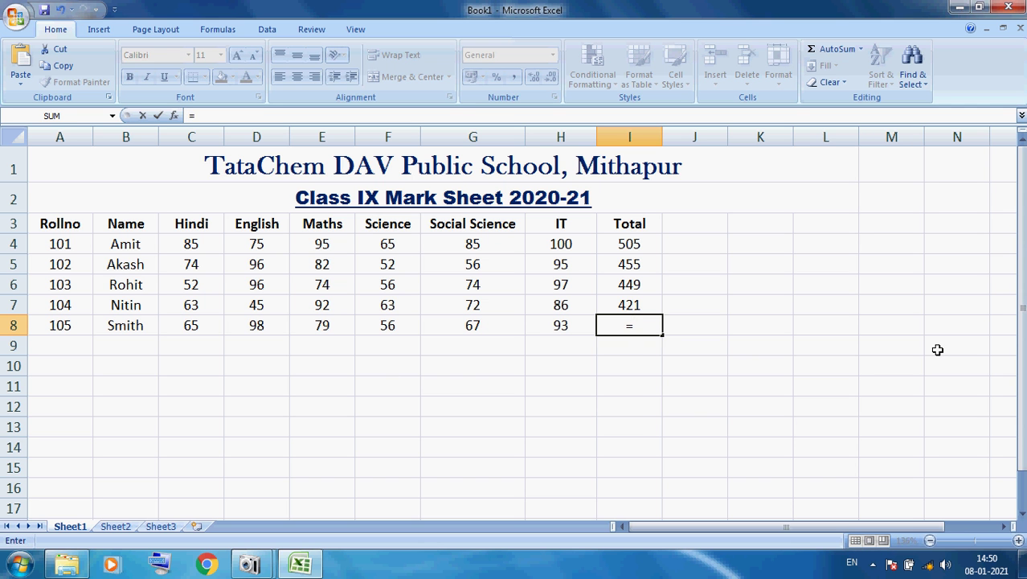
type("sum(")
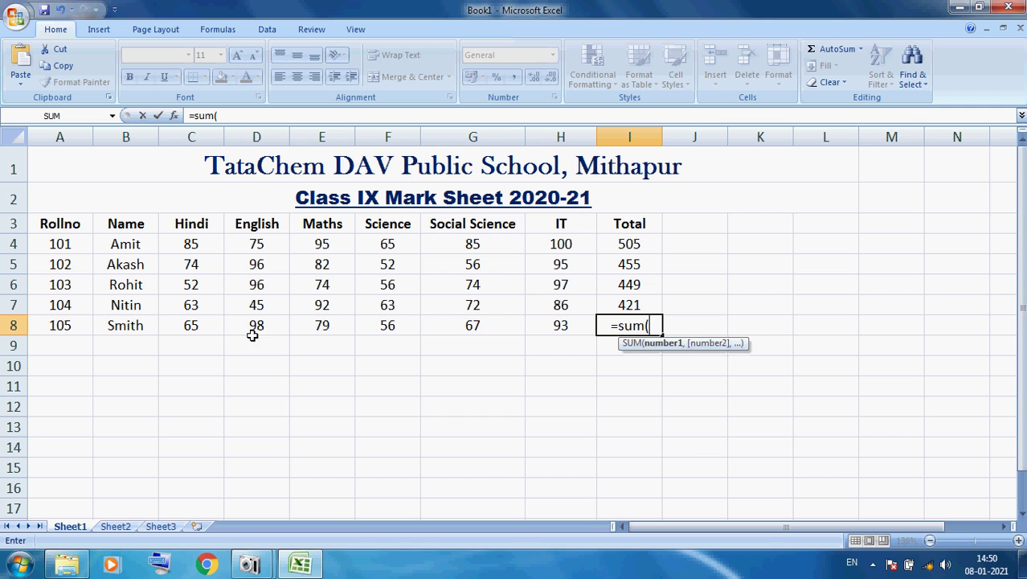
type("c*")
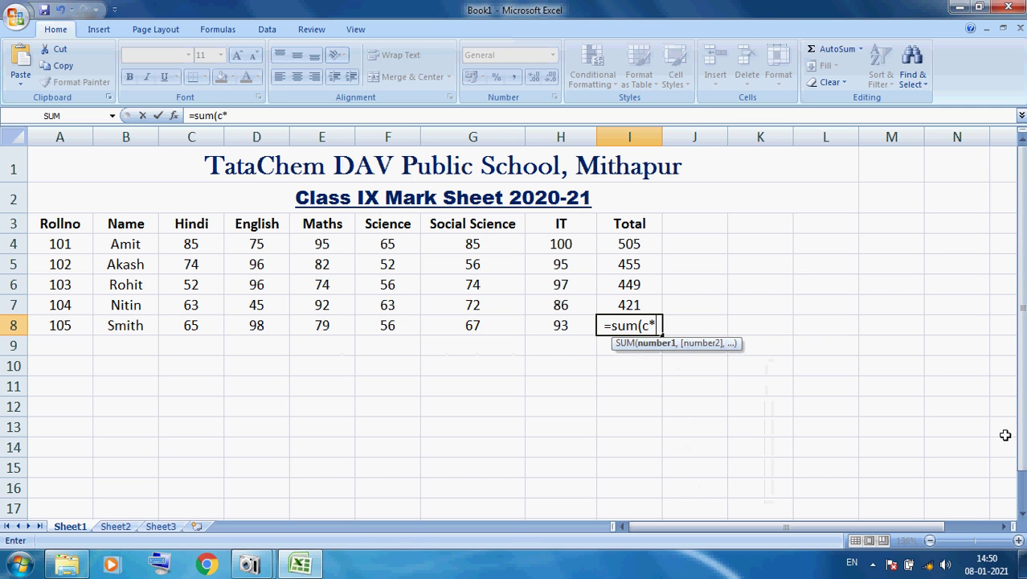
key("BackSpace")
type("8")
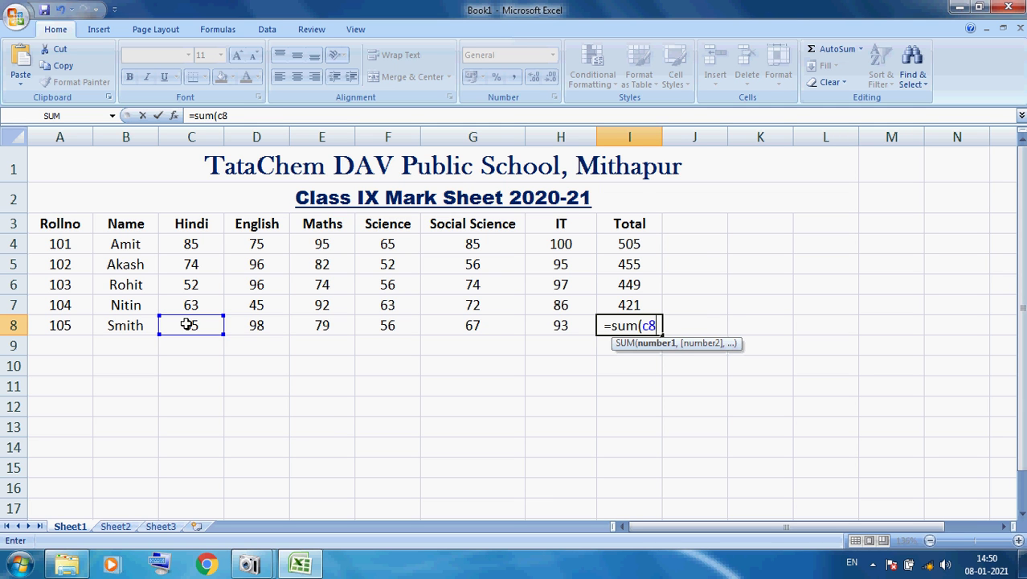
type(":")
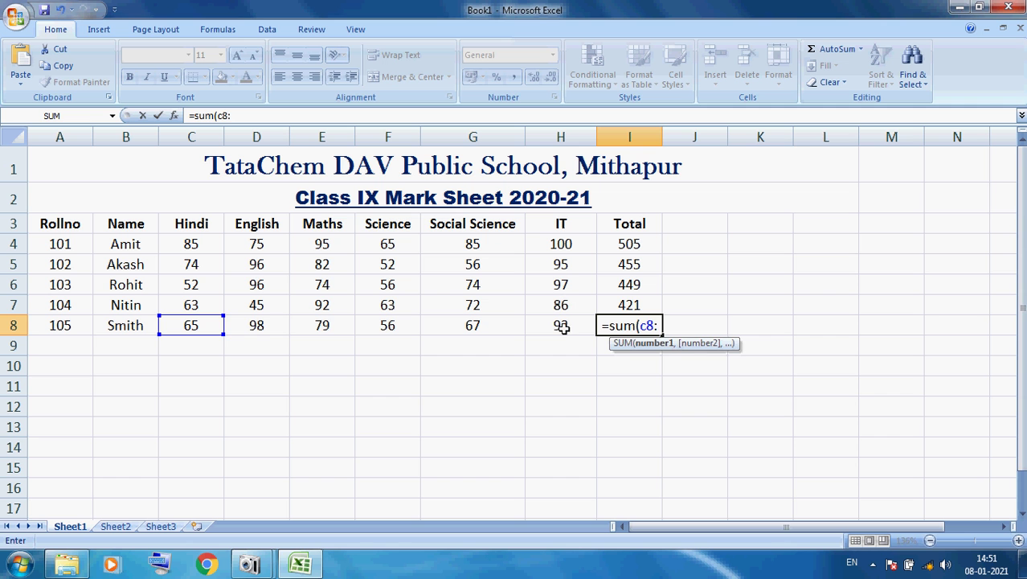
type("h")
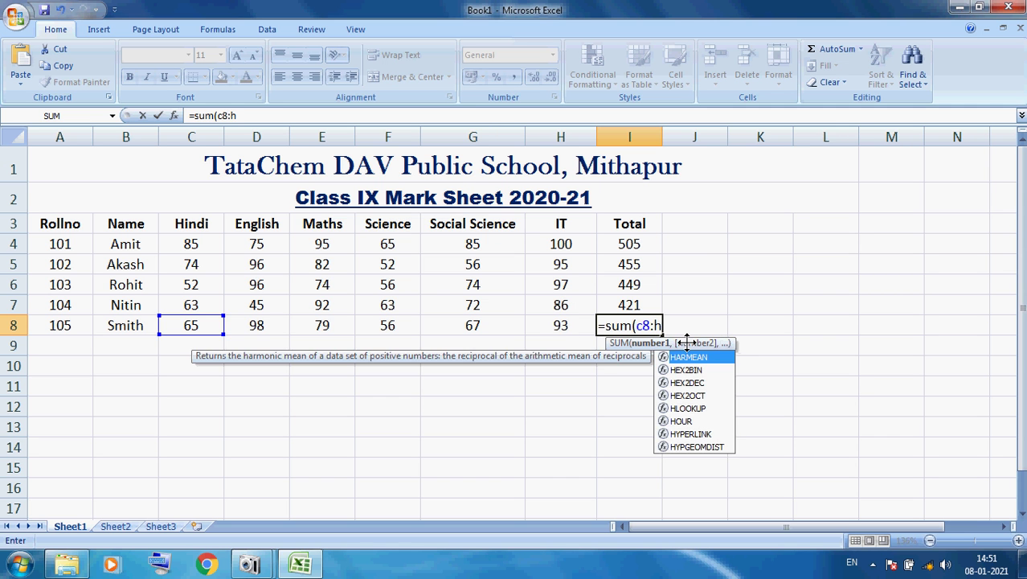
type("8")
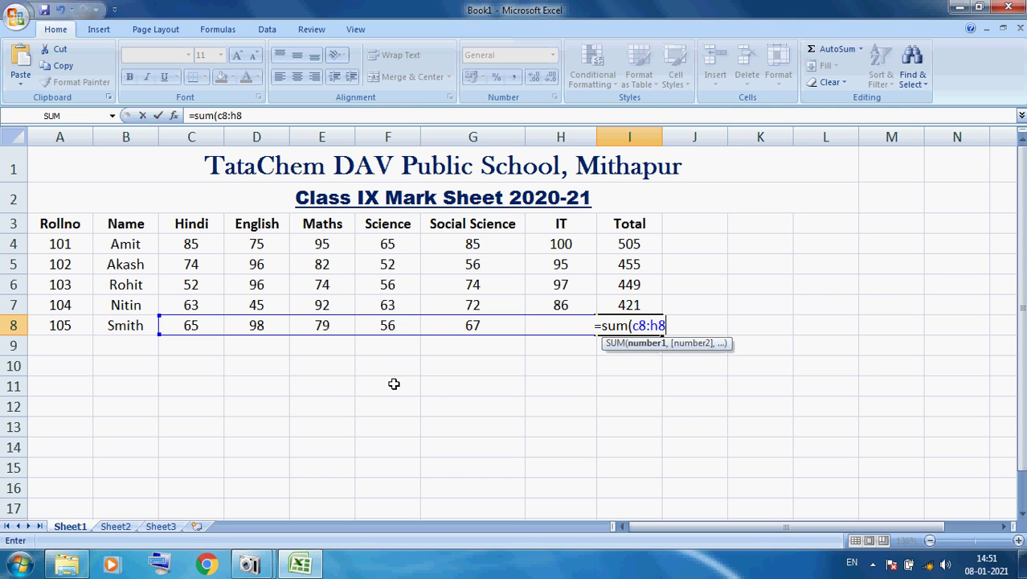
type(")")
key("Return")
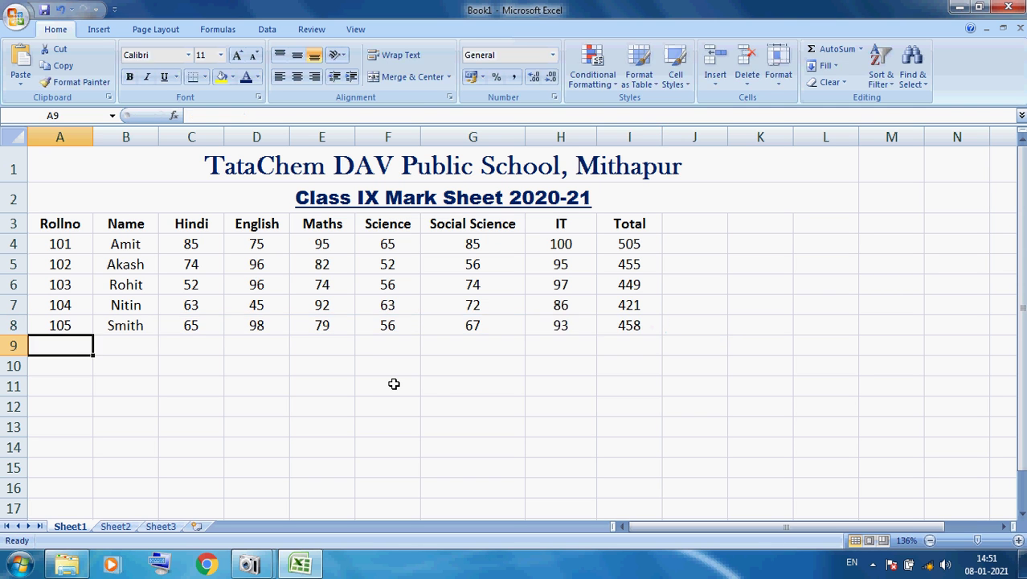
key("Up")
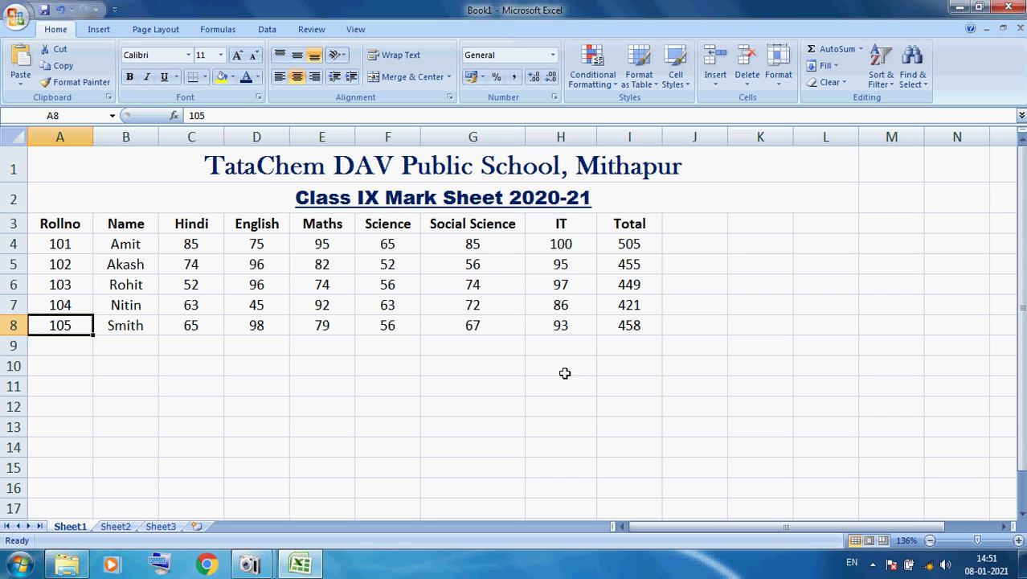
left_click(629, 325)
left_click(651, 383)
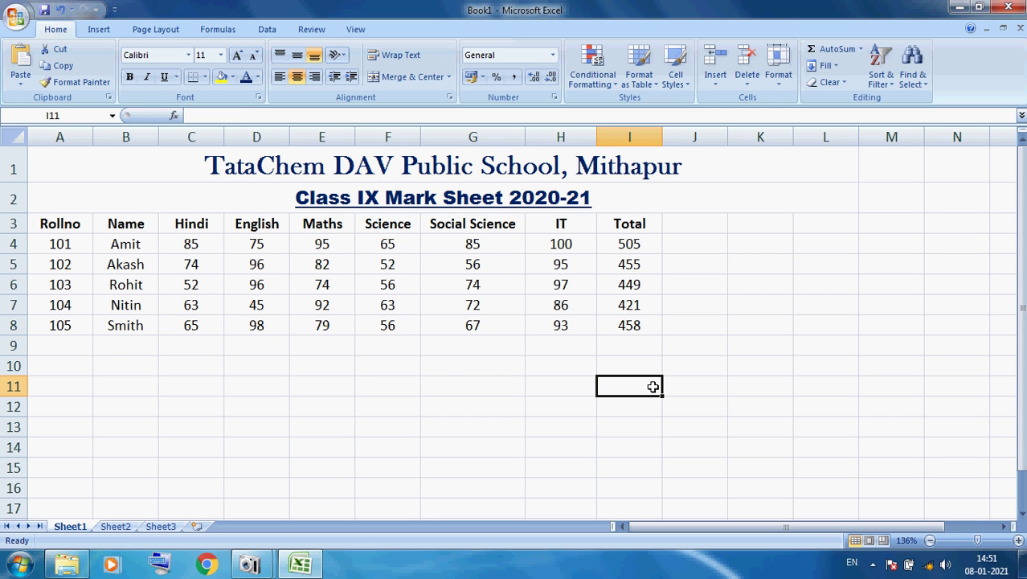
Add the column heading MM in J3, next to the Total heading.
left_click(683, 221)
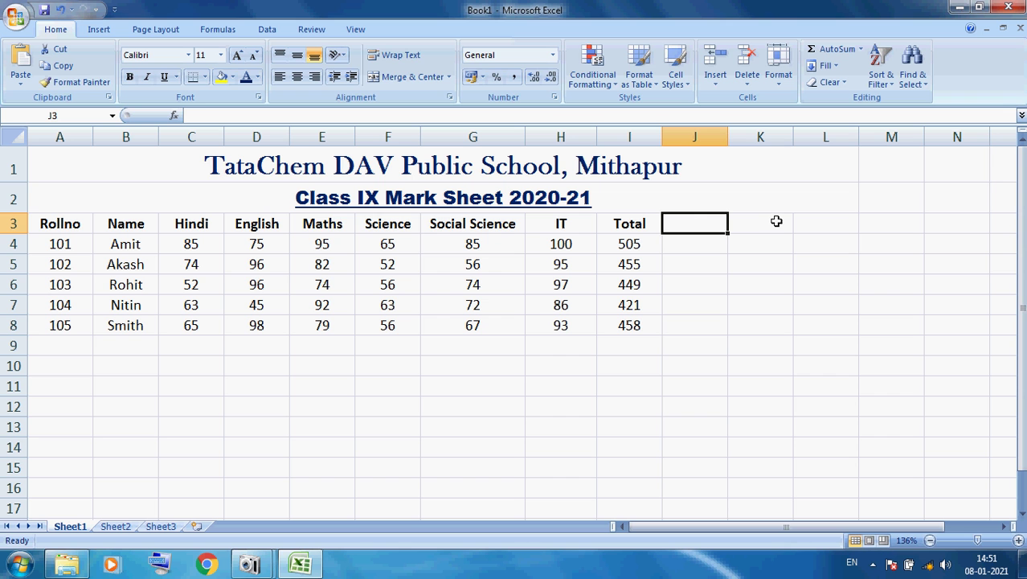
type("MM")
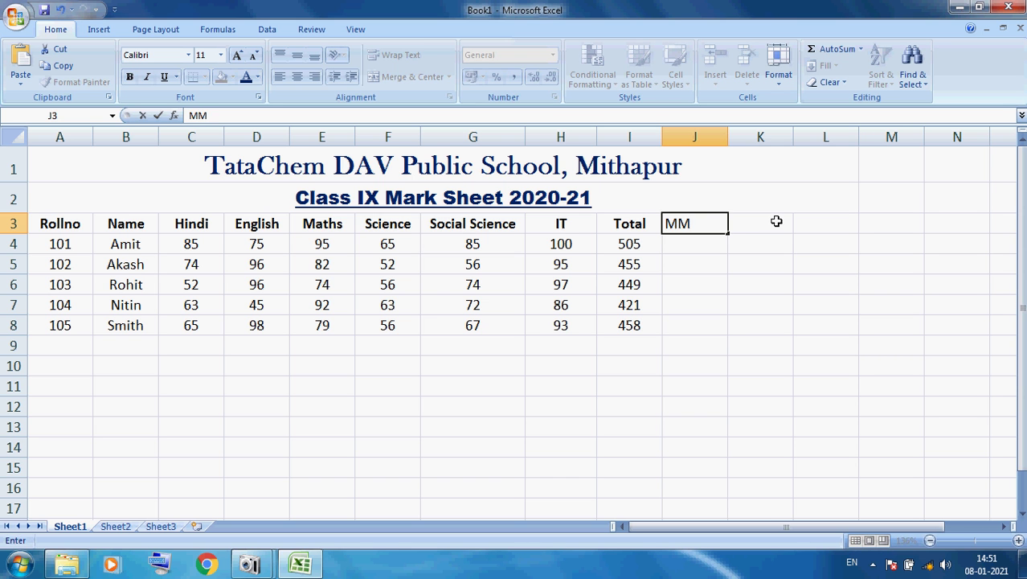
key("Return")
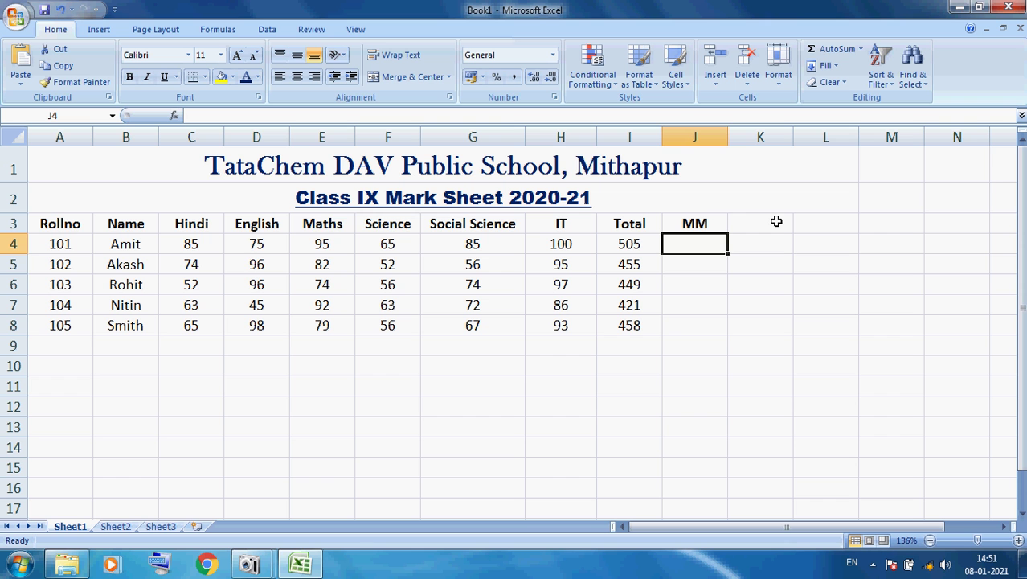
Go through the first student's six subject marks and enter 600 as the maximum marks in J4.
left_click(174, 244)
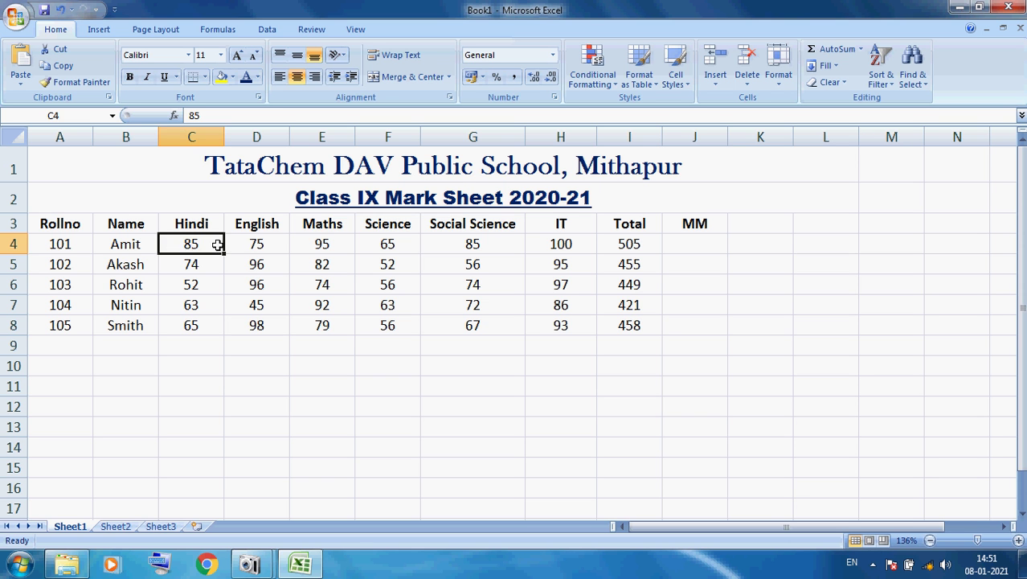
left_click(252, 246)
left_click(319, 247)
left_click(389, 245)
left_click(460, 246)
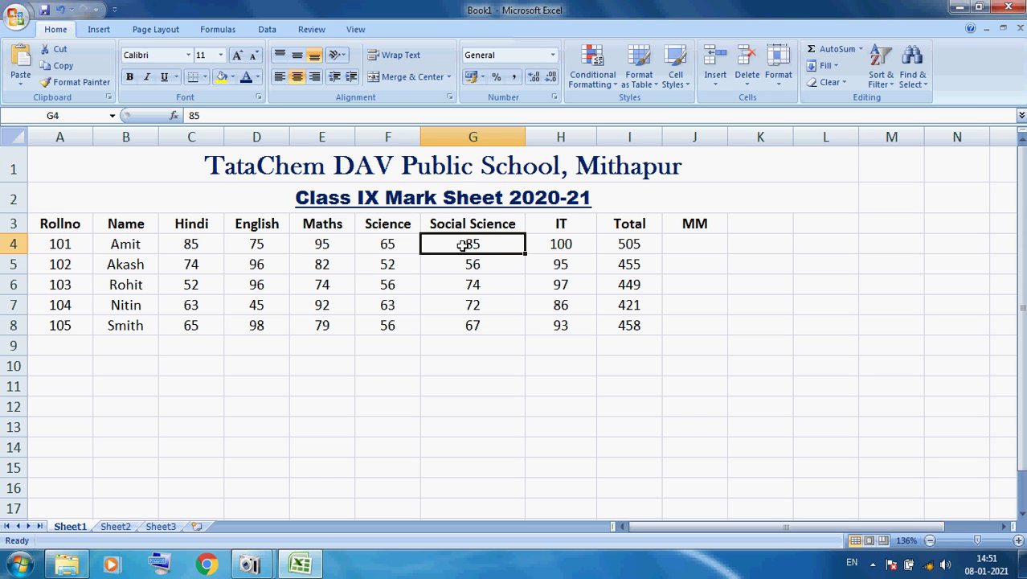
left_click(563, 258)
left_click(698, 248)
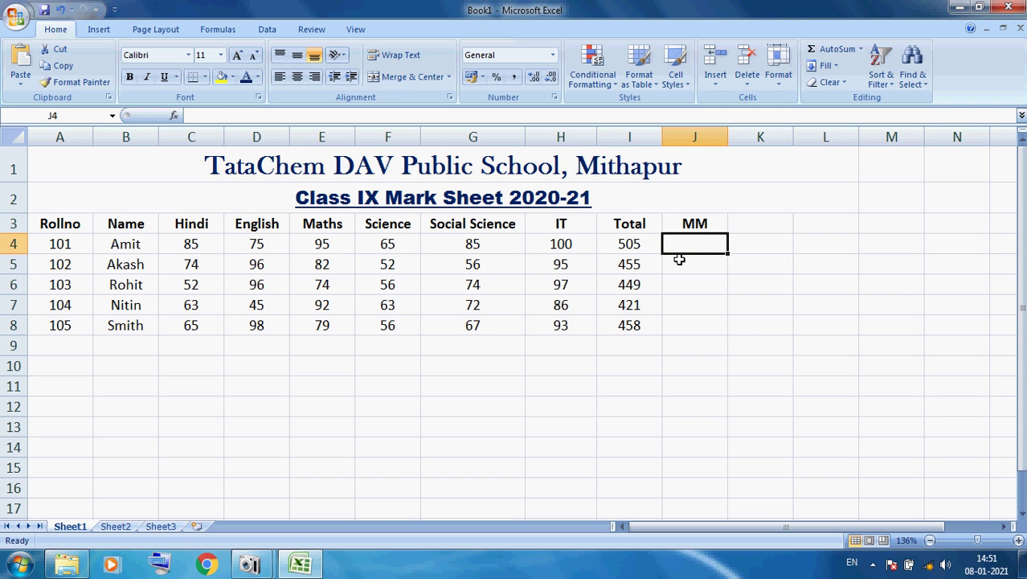
type("600")
key("Return")
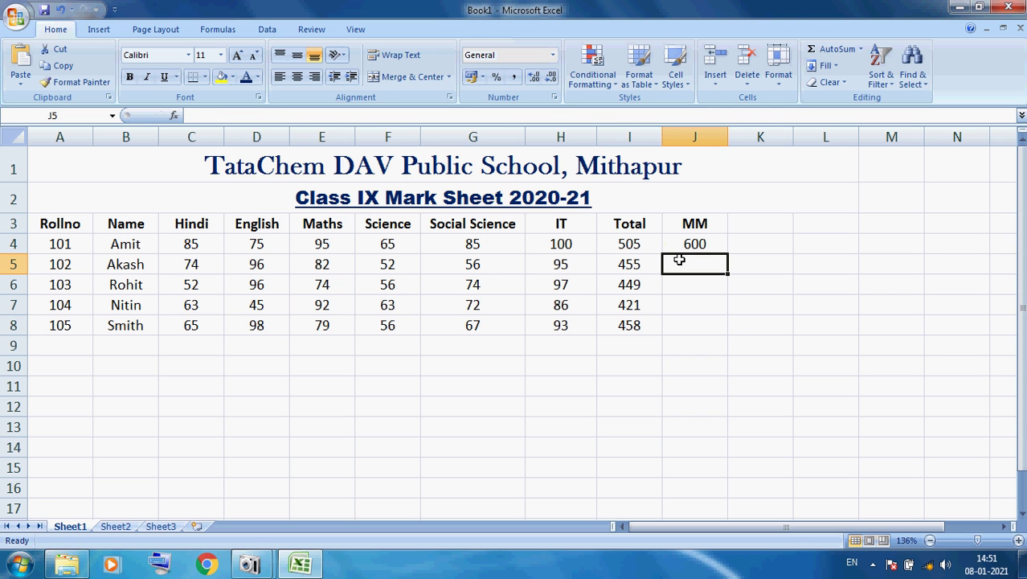
Fill the maximum marks of 600 from J4 down through J8 for the remaining students.
left_click(683, 245)
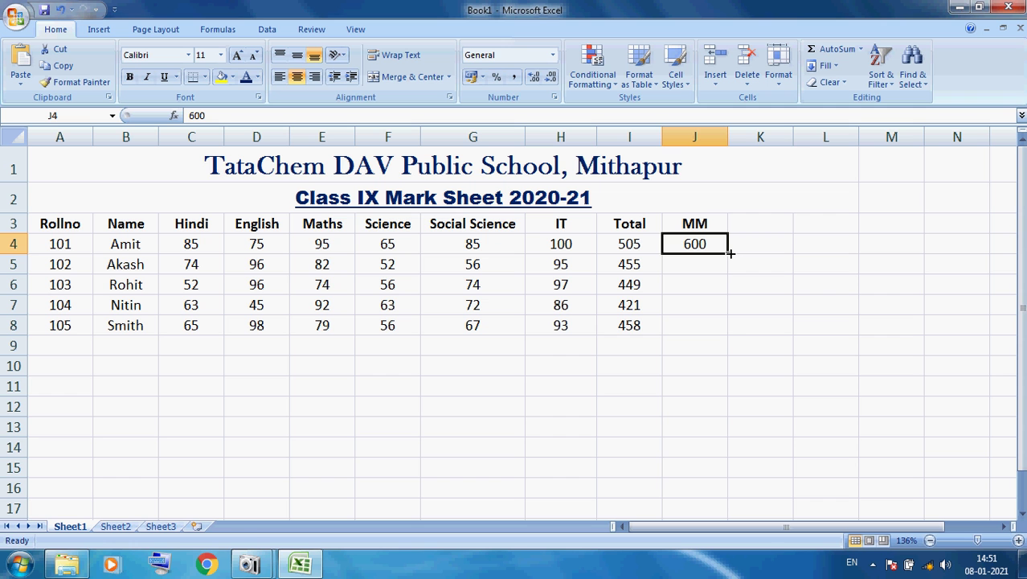
left_click_drag(730, 253, 734, 333)
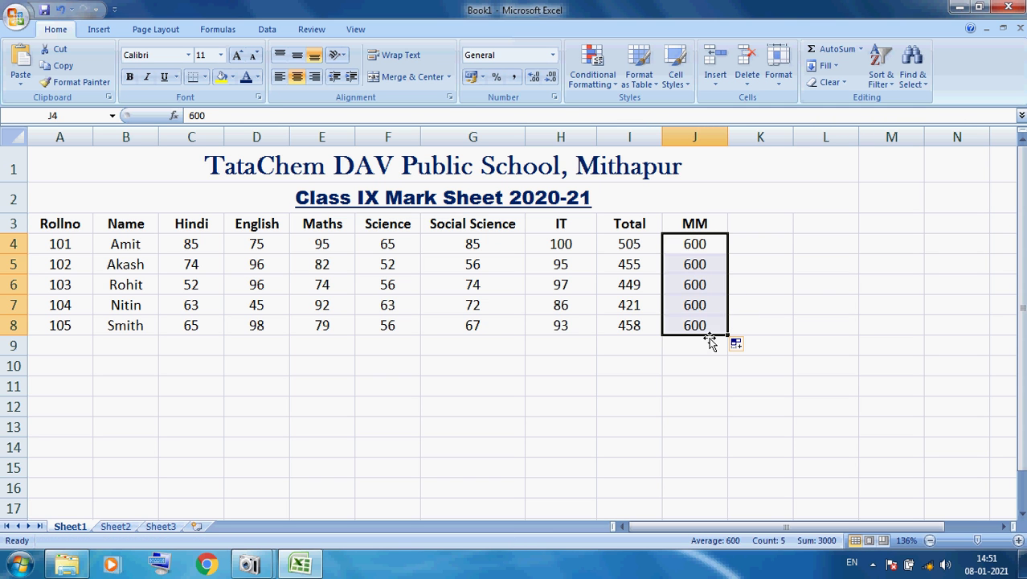
left_click(711, 341)
left_click(708, 238)
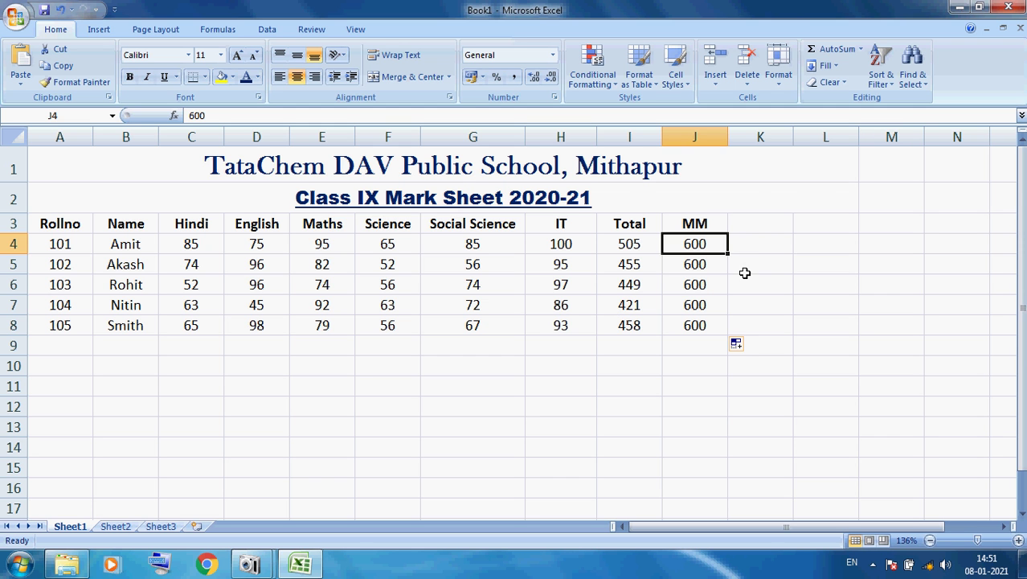
Add the column heading Percentage in K3 and widen column K so the heading fits.
left_click(740, 228)
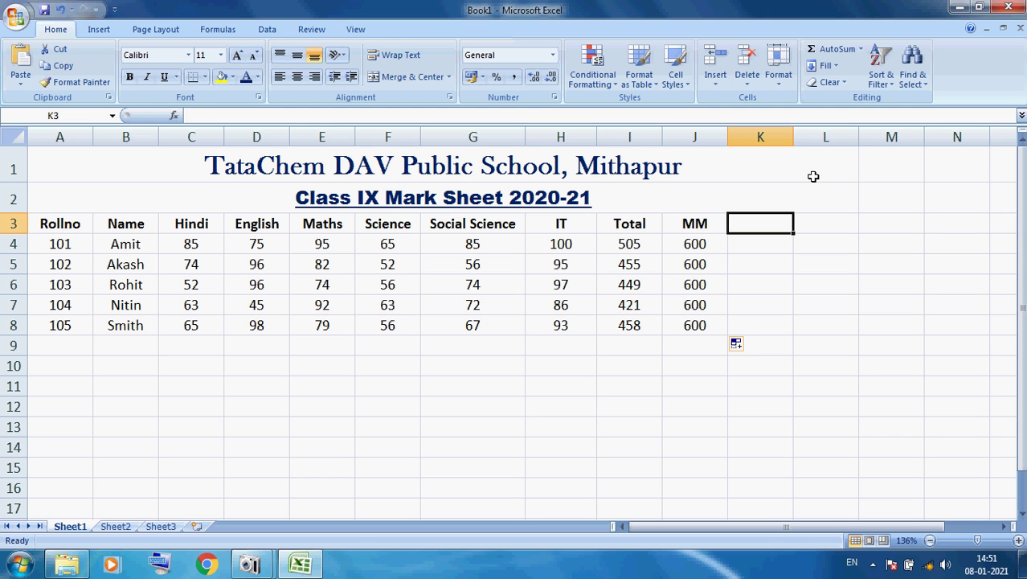
type("Perce")
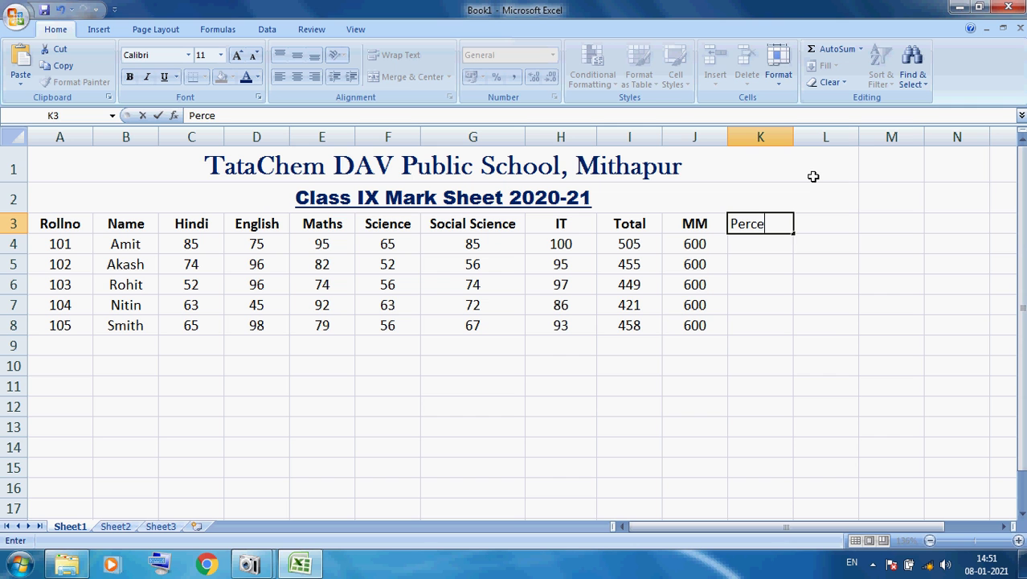
type("ntage")
key("Return")
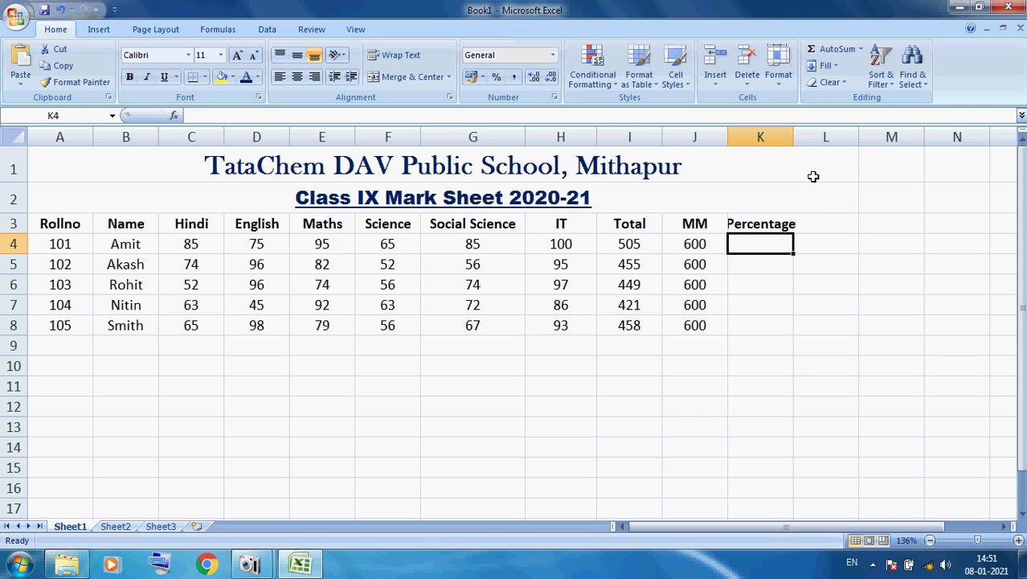
left_click_drag(793, 138, 813, 137)
left_click(753, 281)
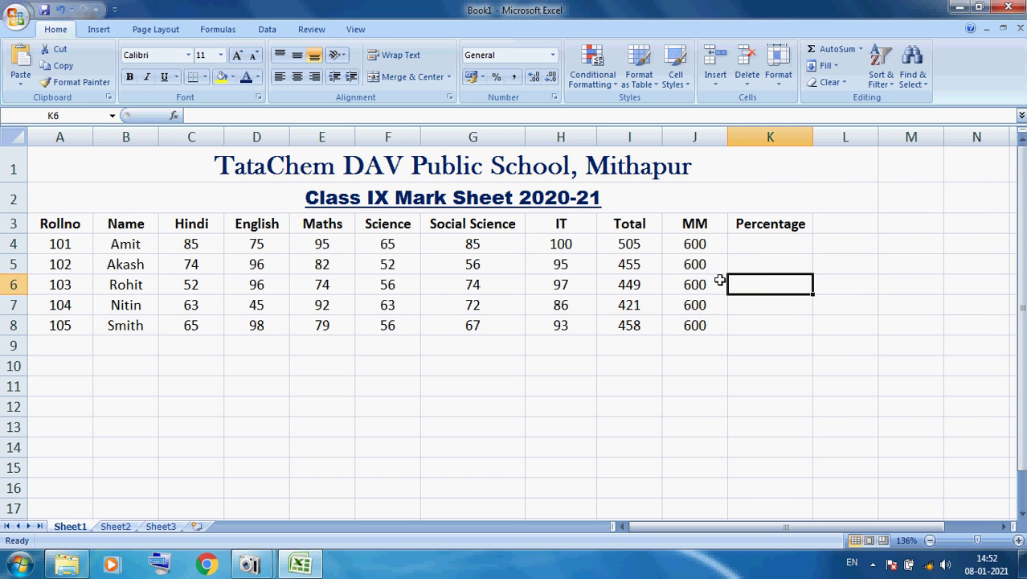
Calculate the first student's percentage in K4 with the formula =I4/J4*100.
left_click(759, 241)
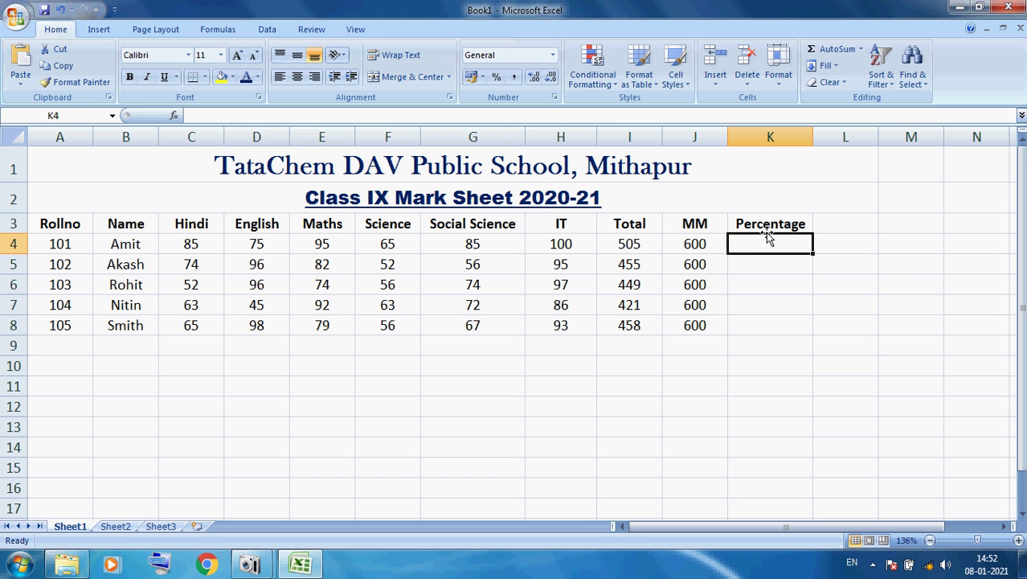
type("=")
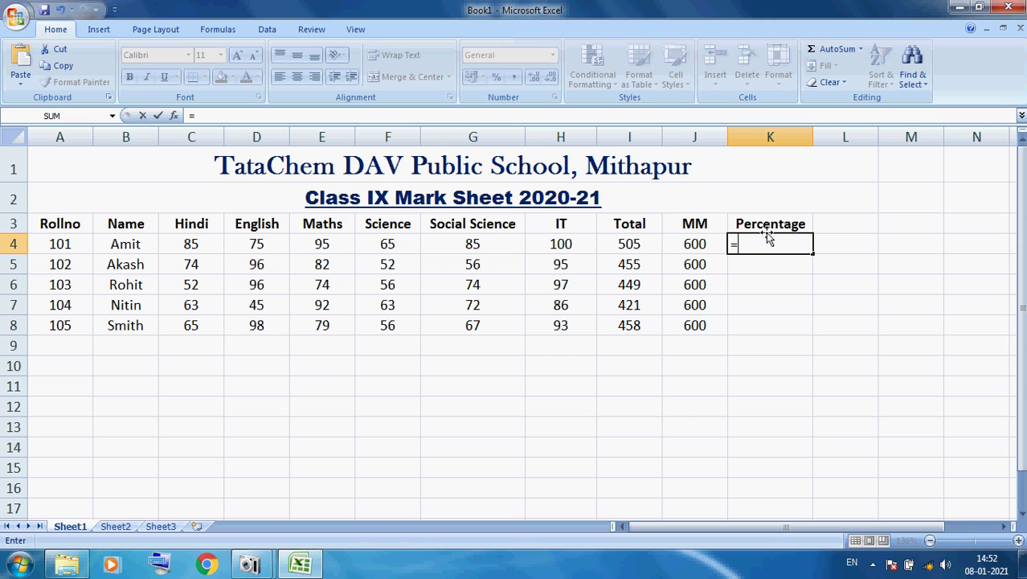
left_click(612, 247)
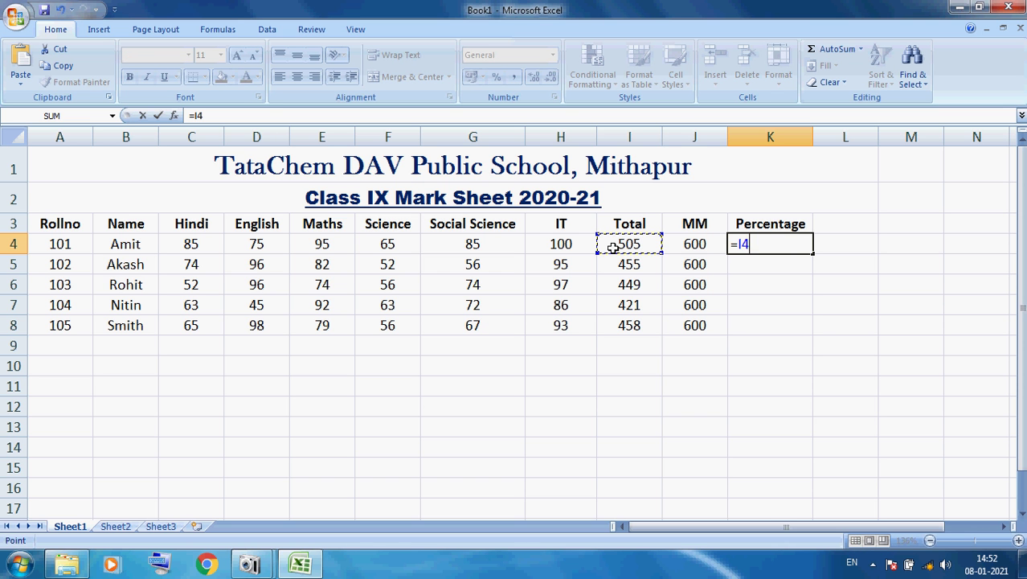
type("/")
left_click(679, 250)
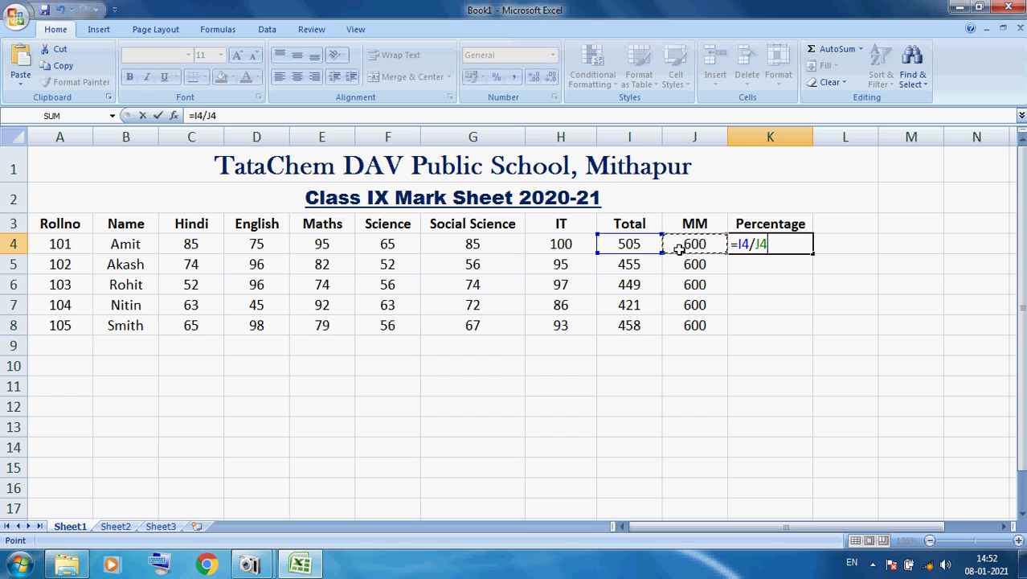
type("*100")
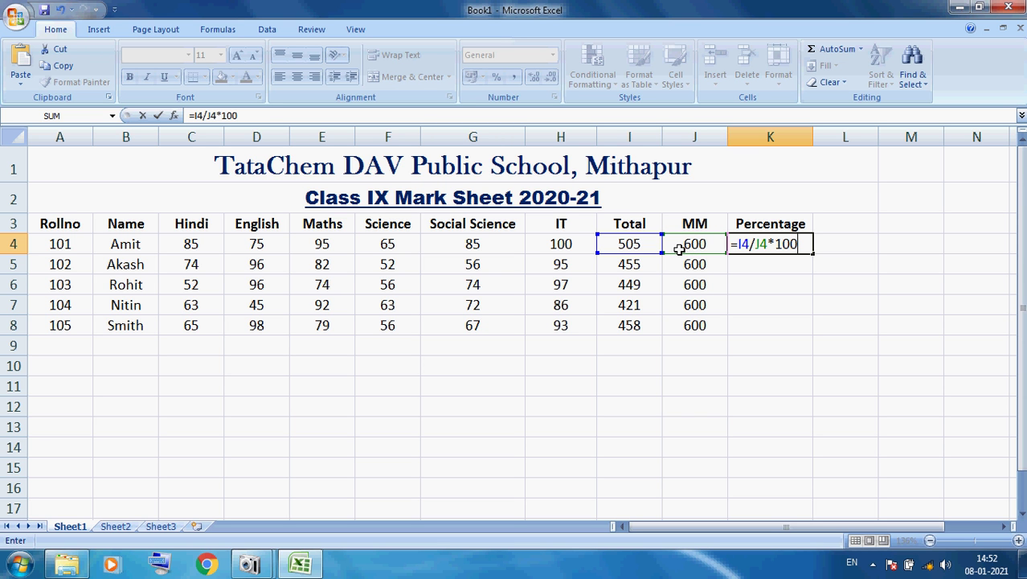
key("Return")
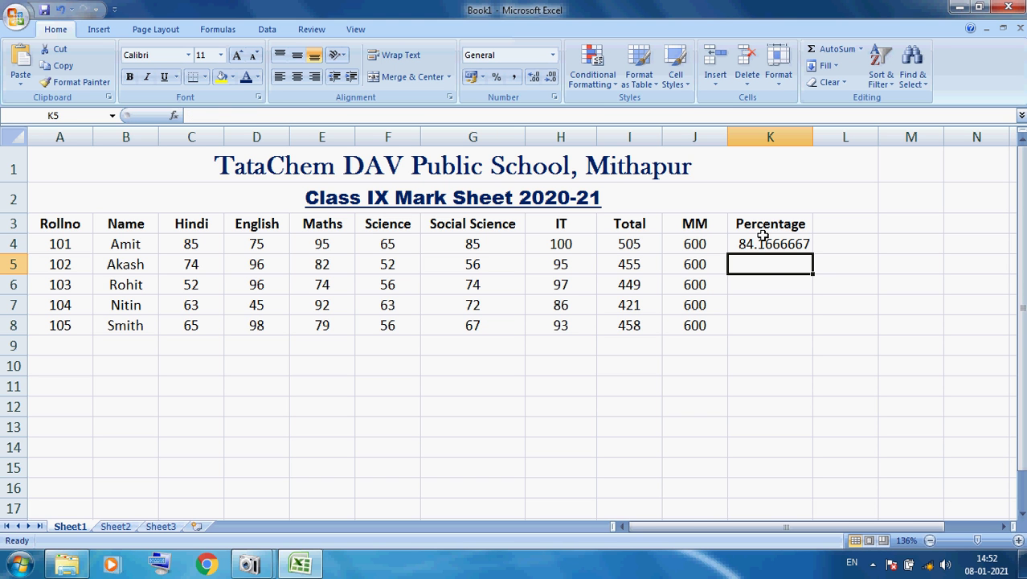
Calculate the second student's percentage in K5 with the formula =I5/J5*100.
type("=")
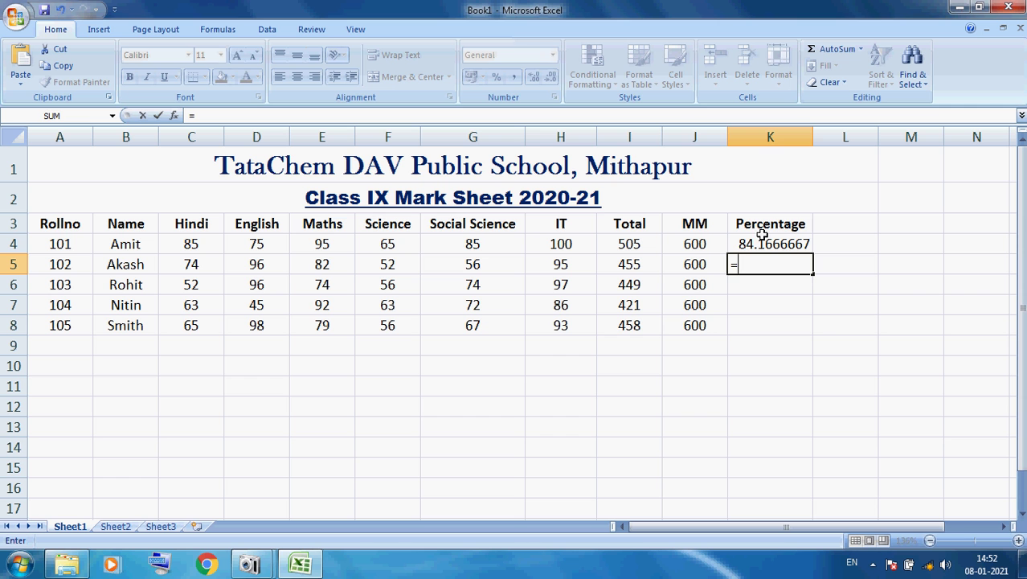
left_click(613, 271)
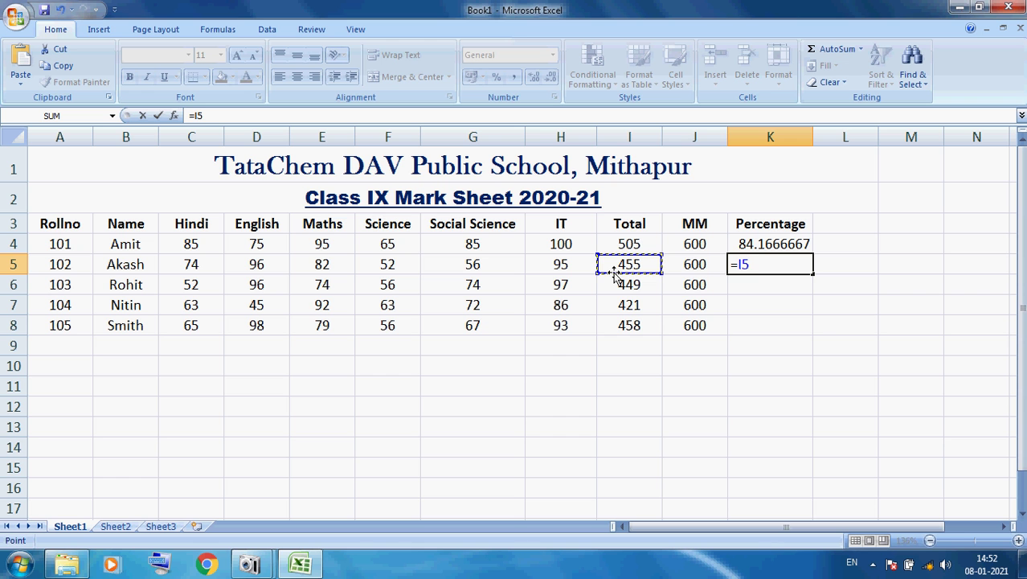
type("/")
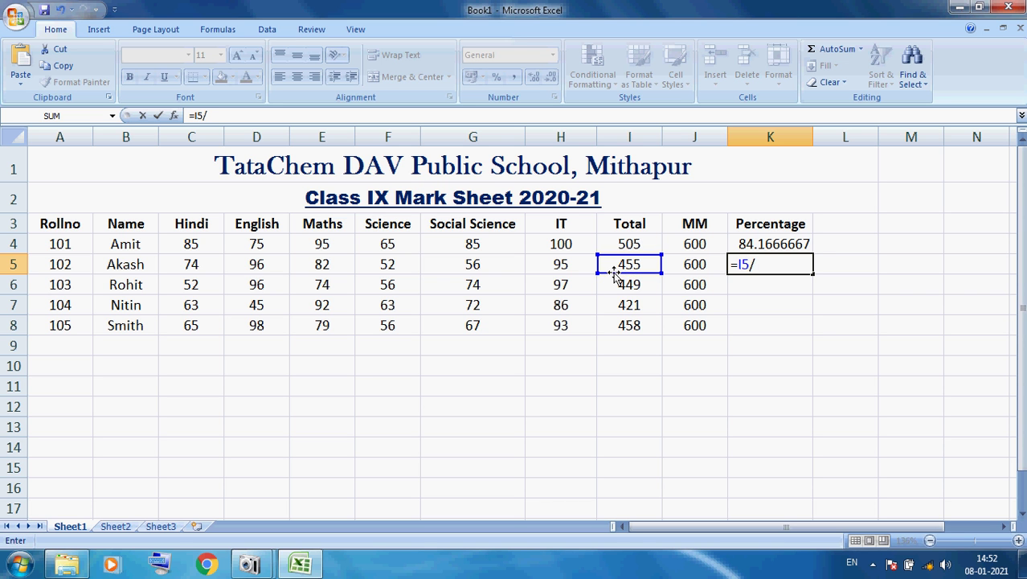
left_click(689, 267)
type("*")
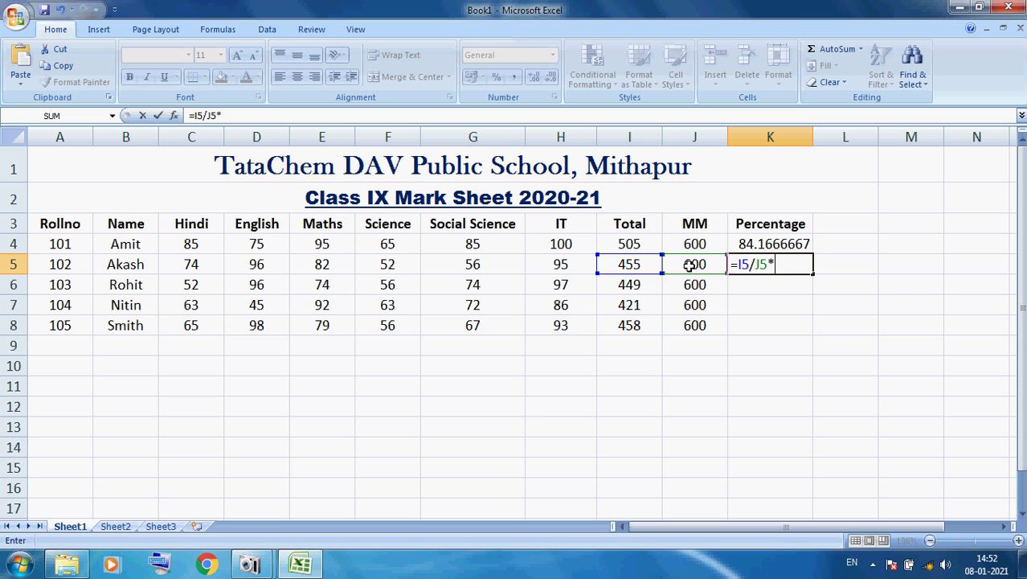
type("100")
key("Return")
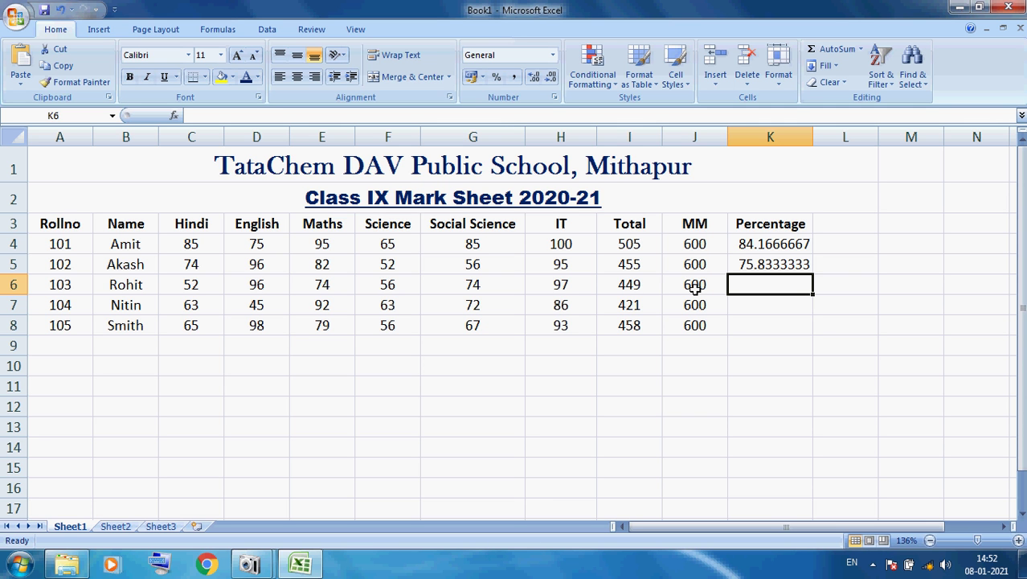
Calculate the third student's percentage in K6 with the formula =I6/J6*100.
type("=")
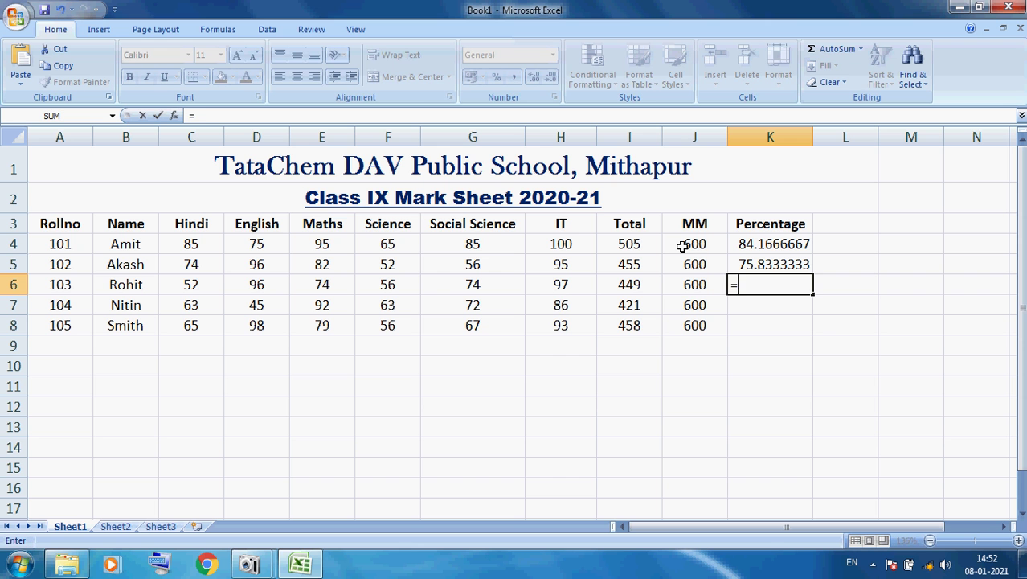
left_click(636, 289)
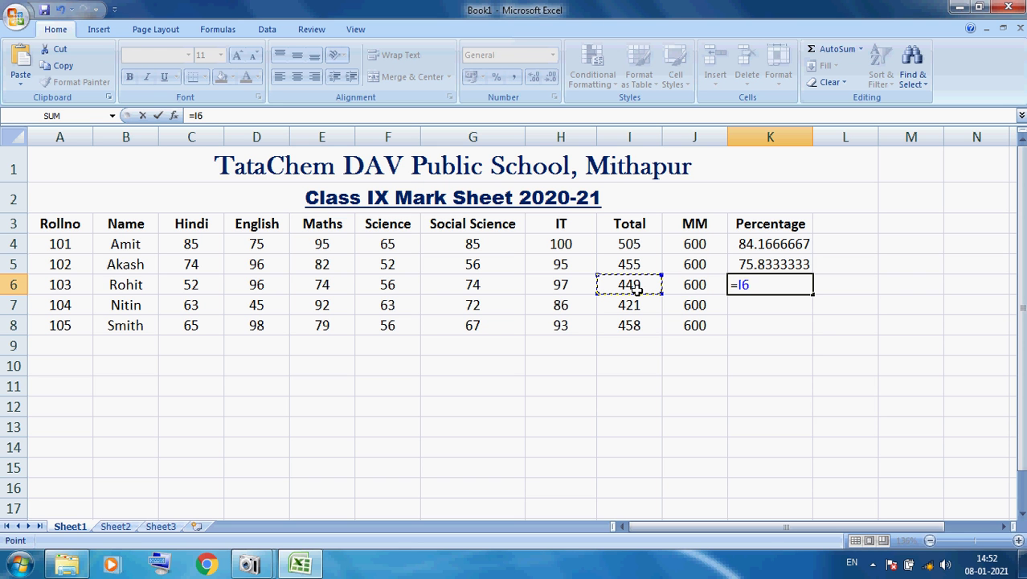
type("/")
left_click(697, 288)
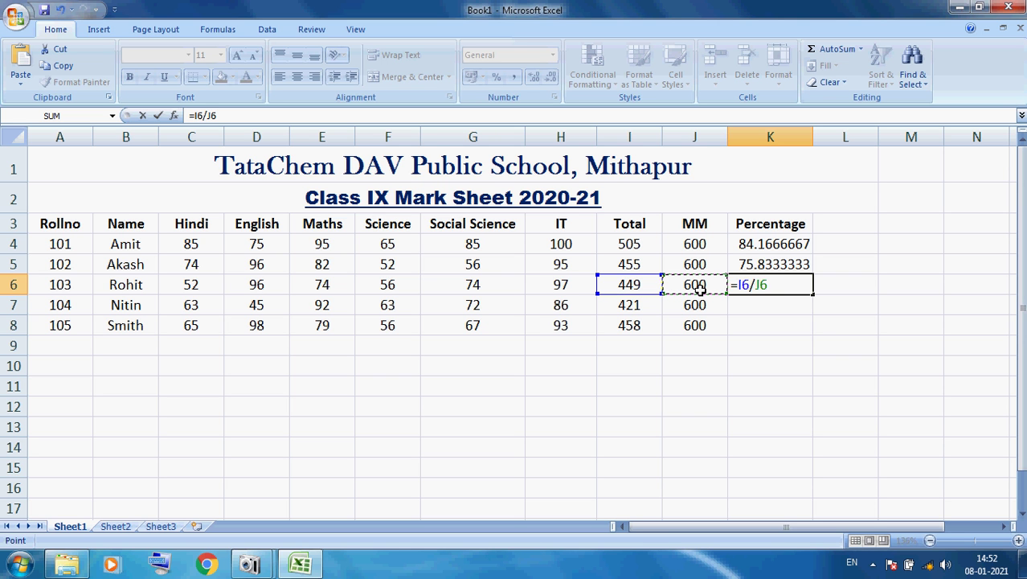
type("*100")
key("Return")
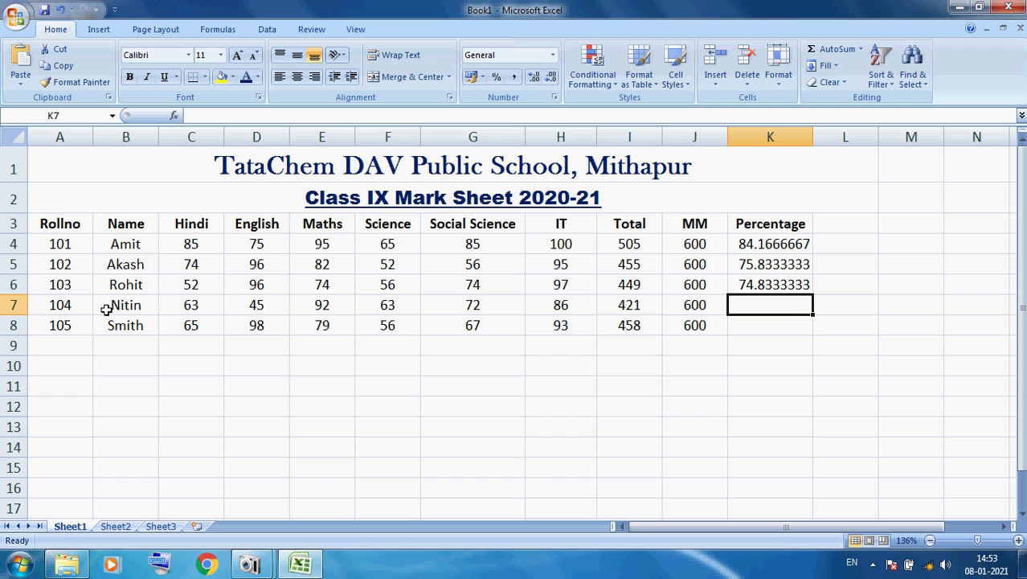
Calculate the fourth student's percentage in K7 with the formula =I7/J7*100.
type("=")
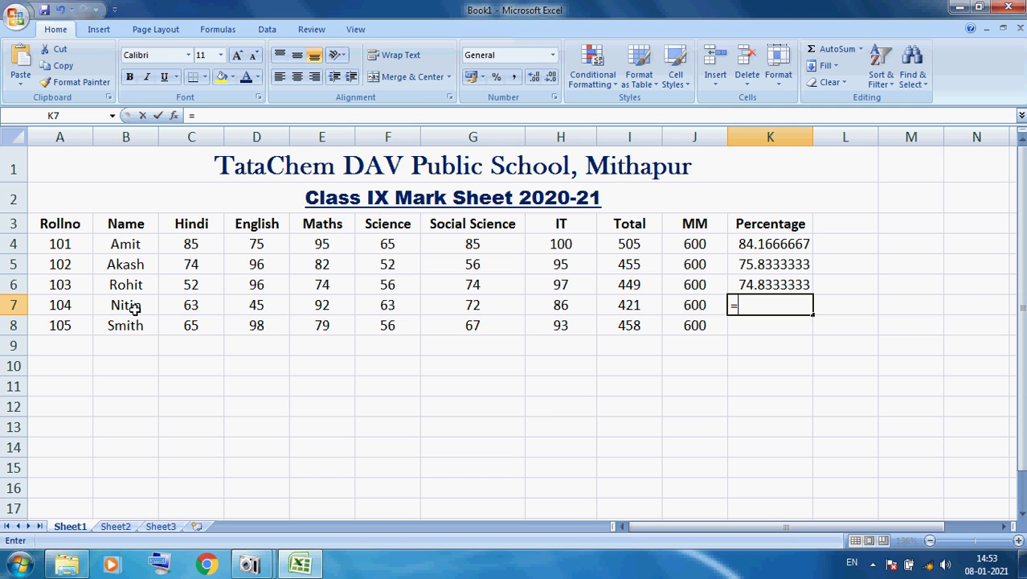
left_click(602, 306)
type("/")
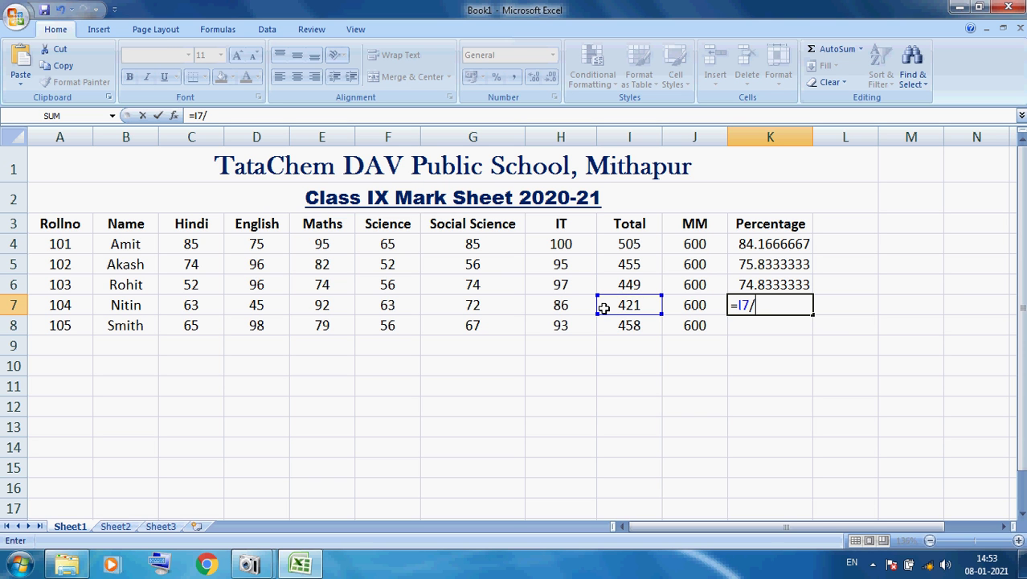
left_click(695, 306)
type("*100")
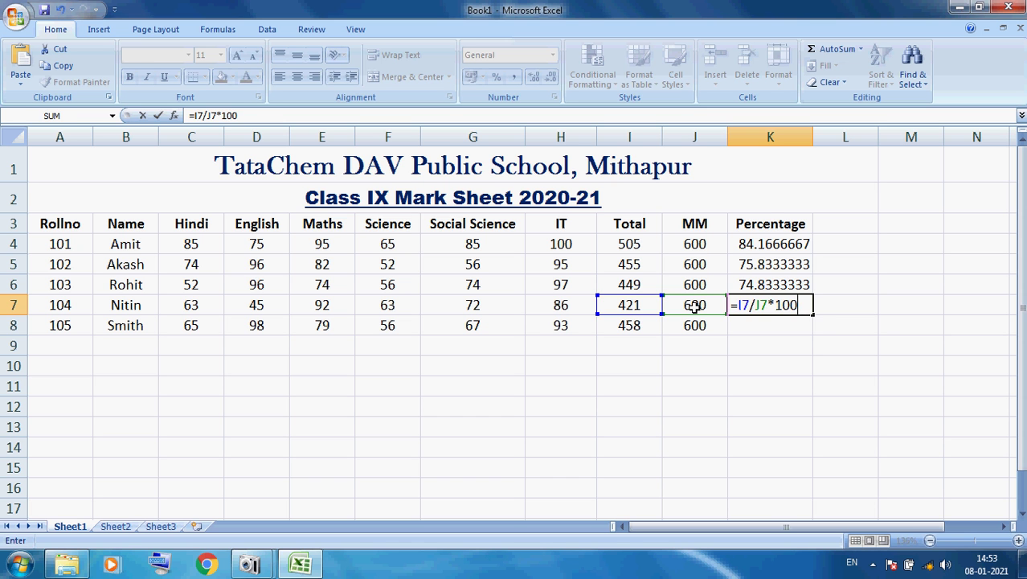
key("Return")
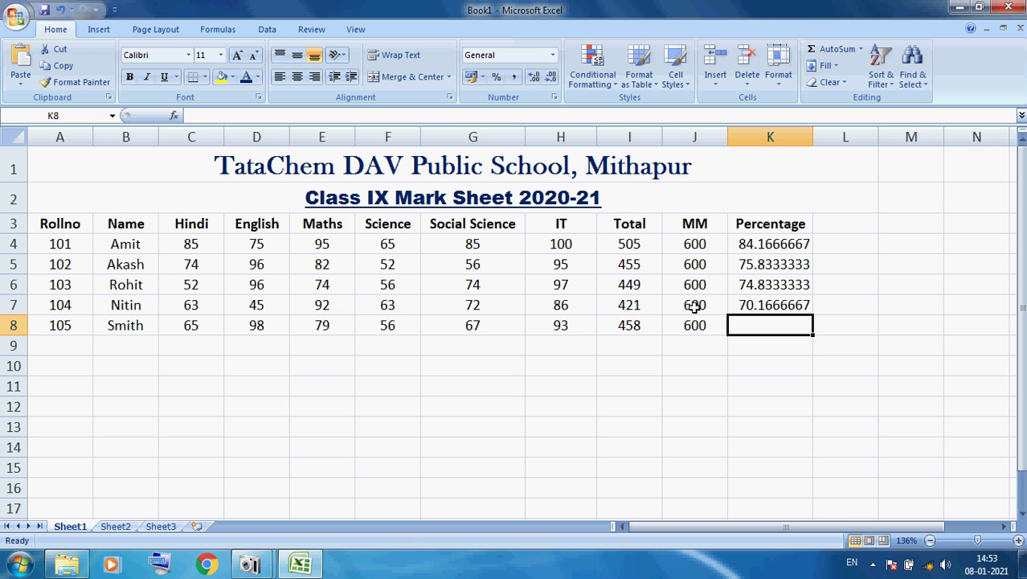
Calculate the fifth student's percentage in K8 with the formula =I8/J8*100.
type("=")
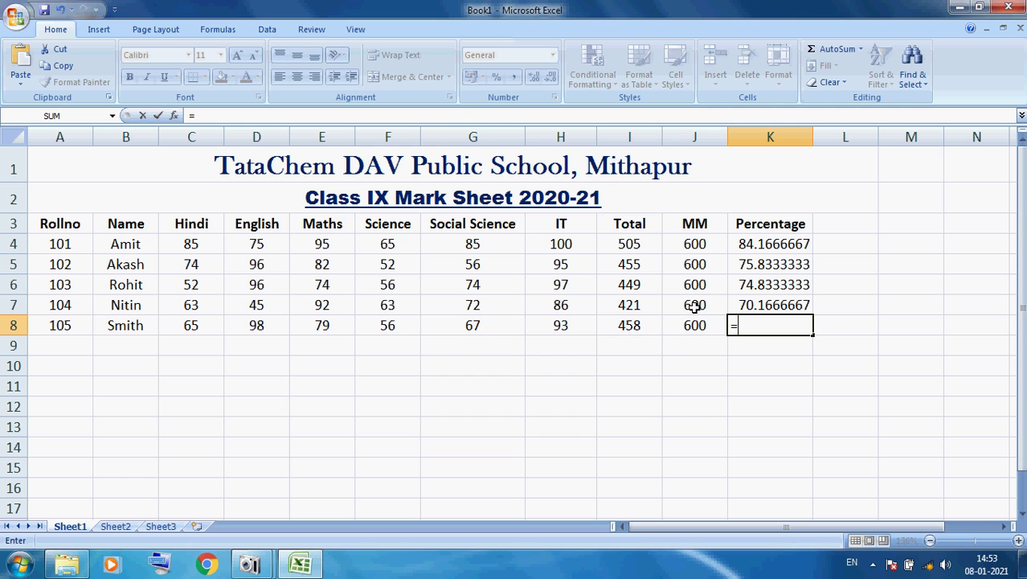
left_click(615, 325)
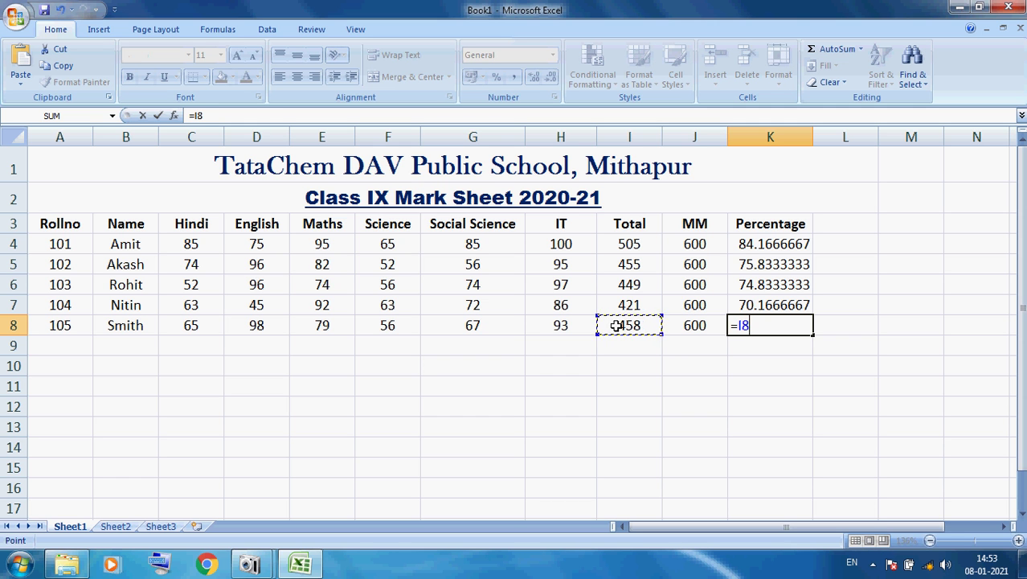
type("/")
left_click(690, 324)
type("*100")
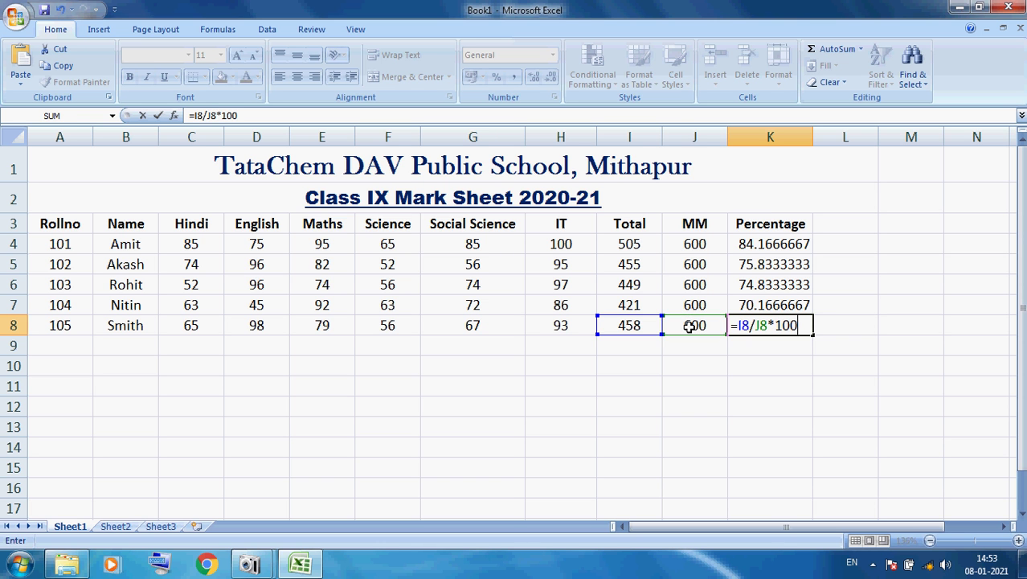
key("Return")
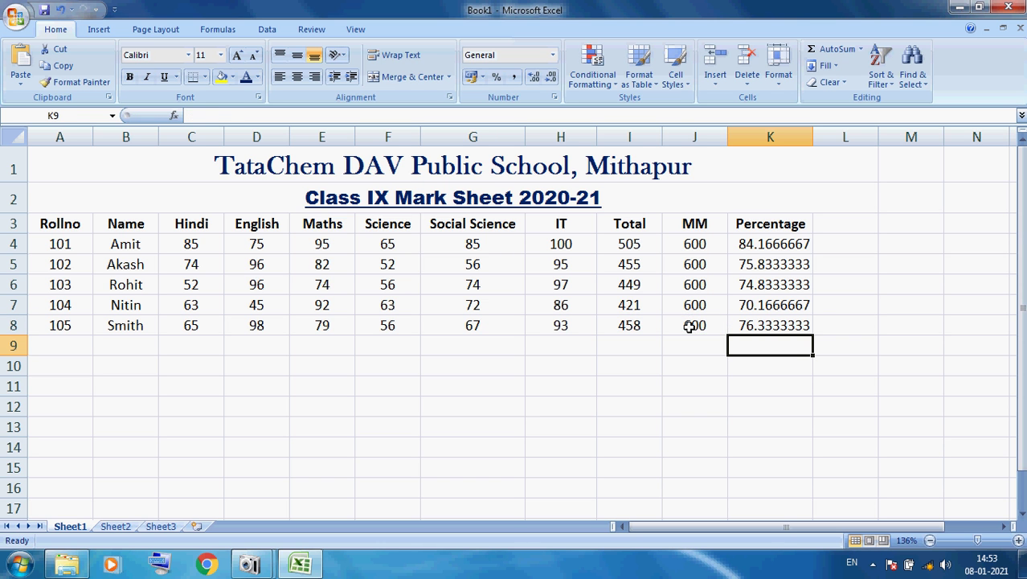
Review the first student's percentage cell, the Total formula in I4 and the maximum marks in J4.
left_click(760, 240)
left_click(770, 362)
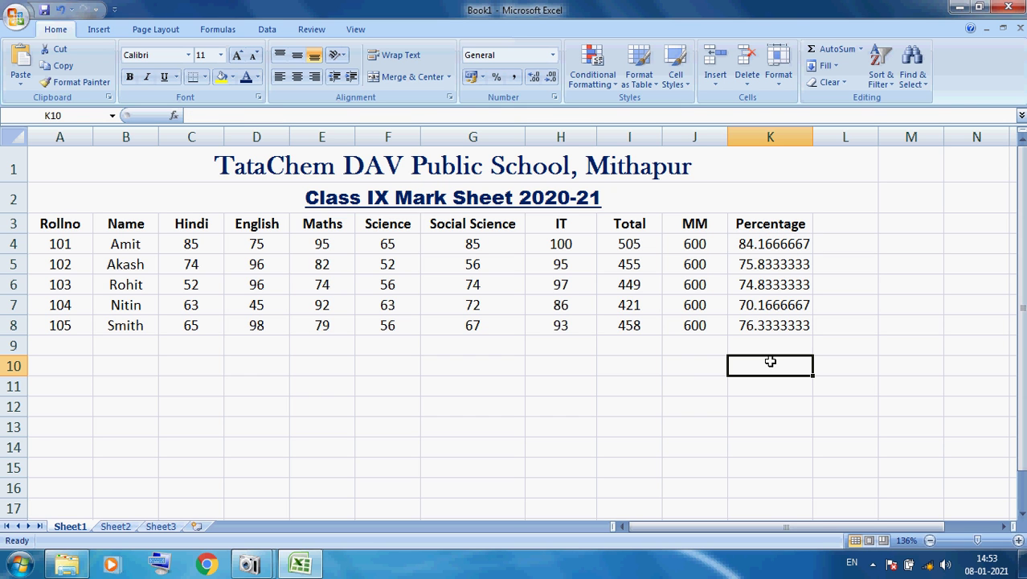
left_click(620, 244)
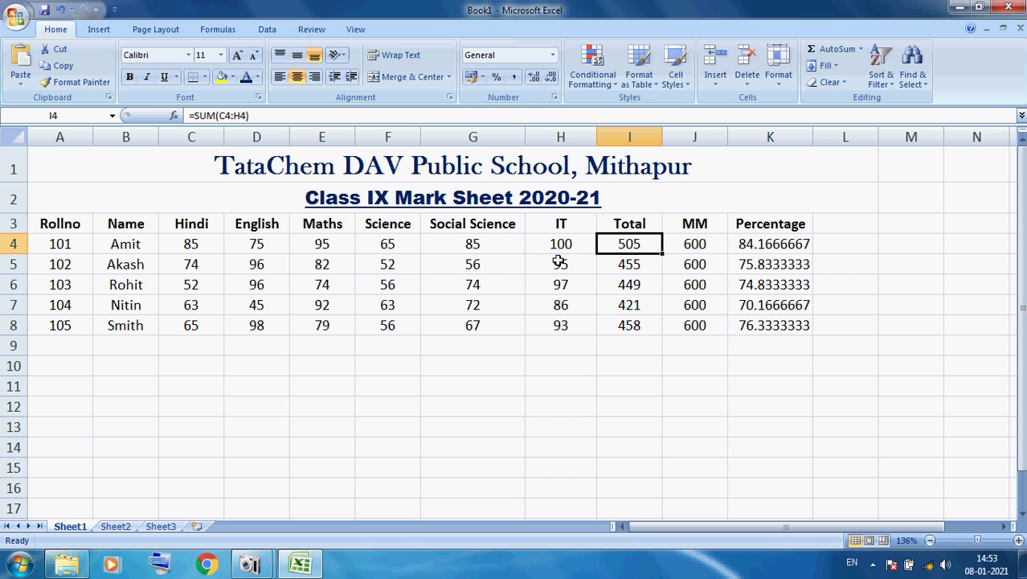
double_click(617, 241)
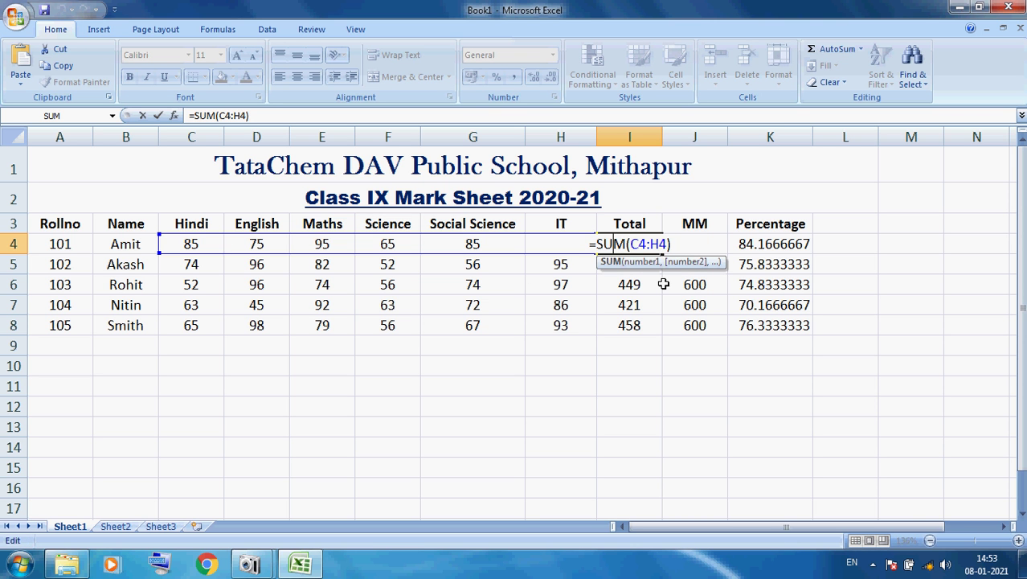
key("Return")
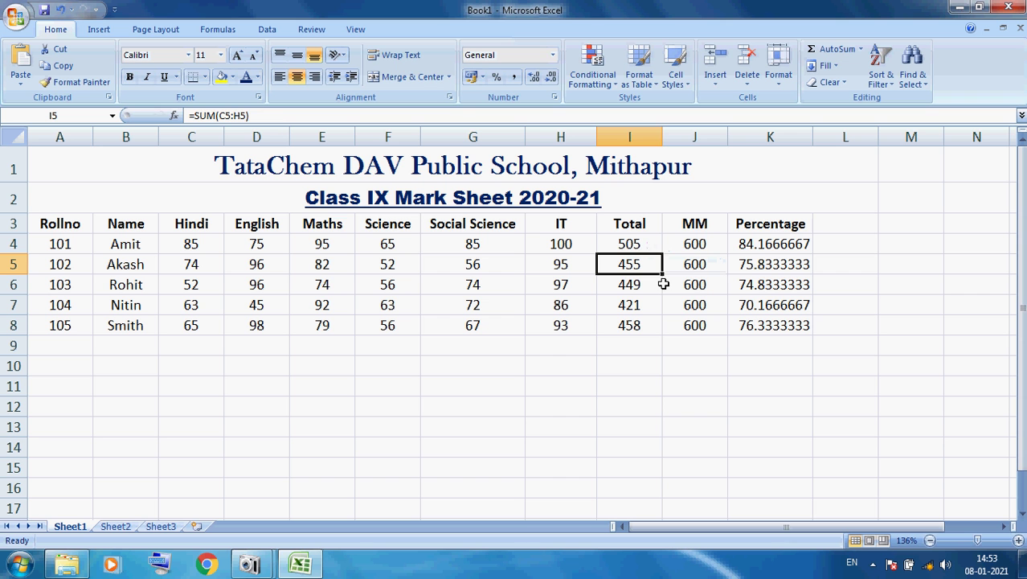
left_click(695, 243)
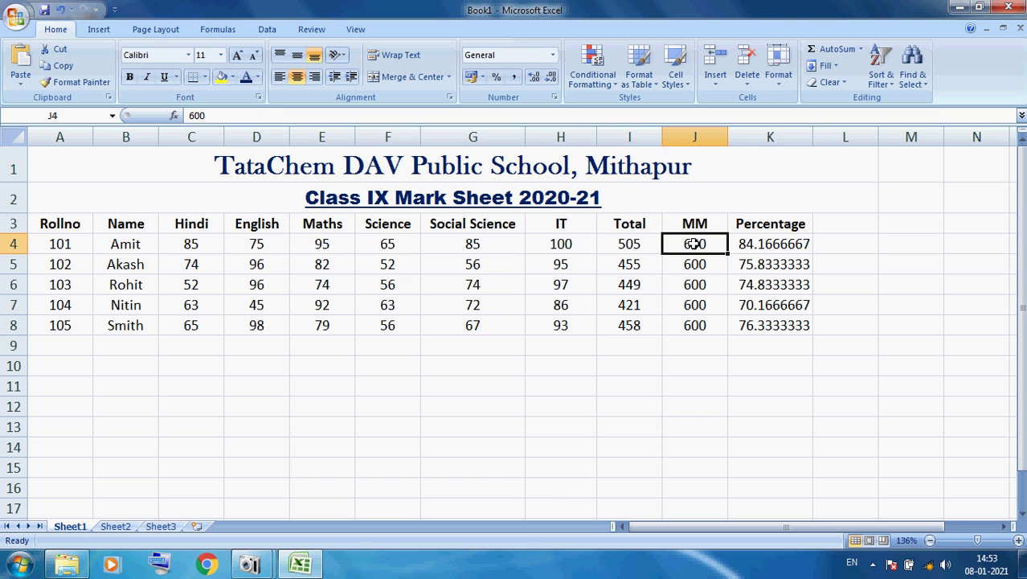
Apply All Borders to the whole mark table, from the headings to the last student's percentage (A3:K8).
left_click(738, 244)
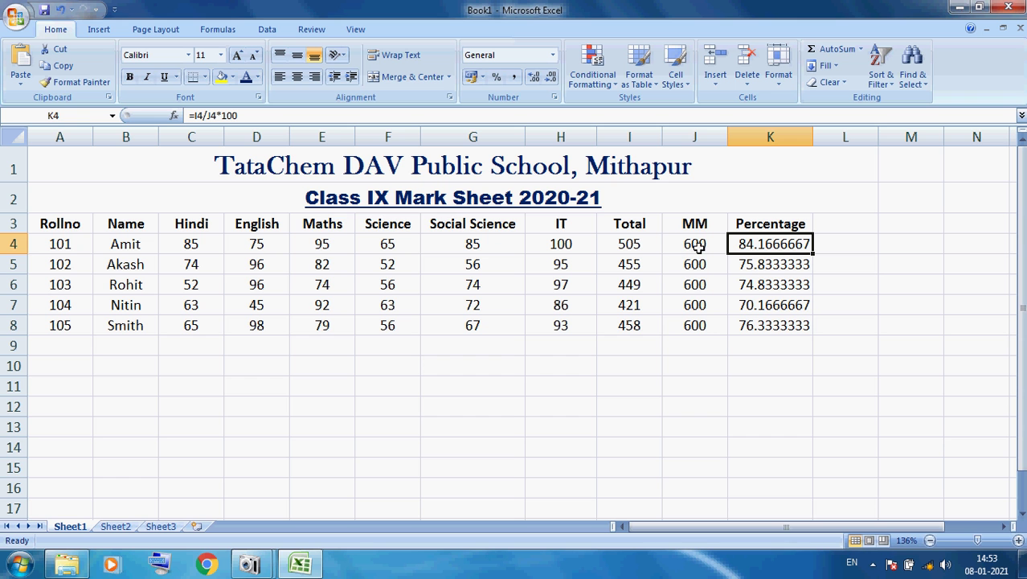
left_click(778, 326)
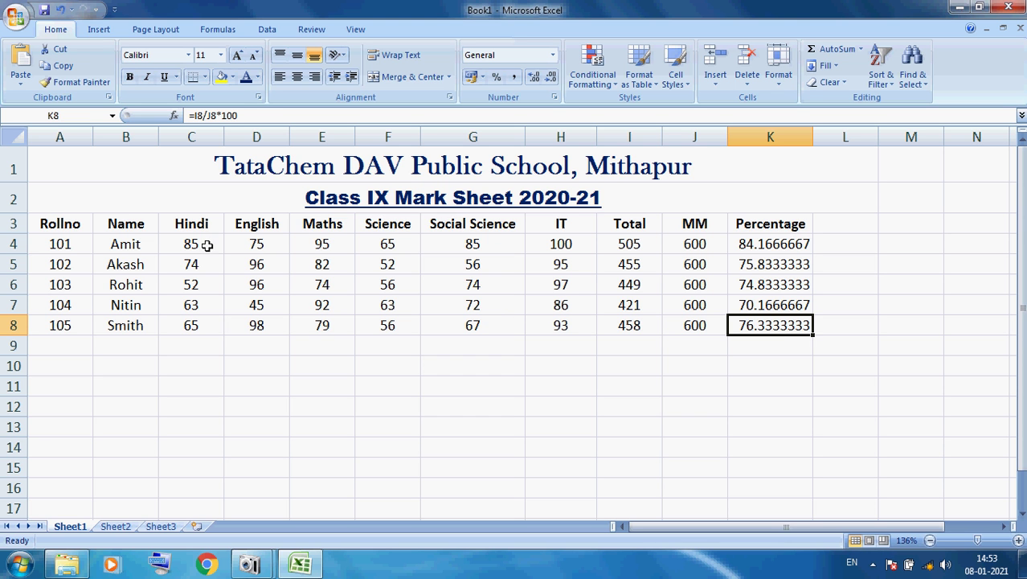
left_click_drag(71, 225, 776, 325)
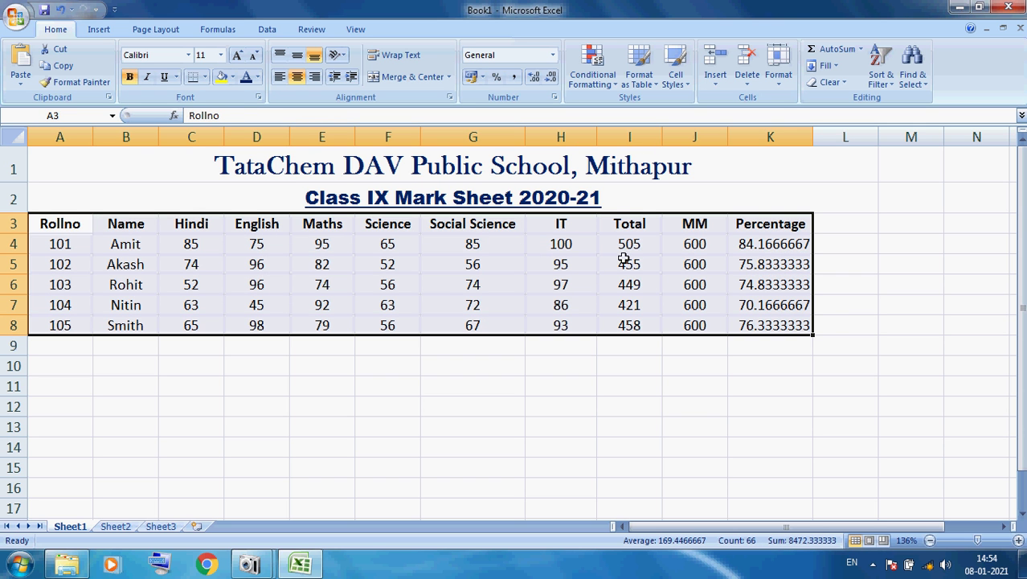
left_click(205, 73)
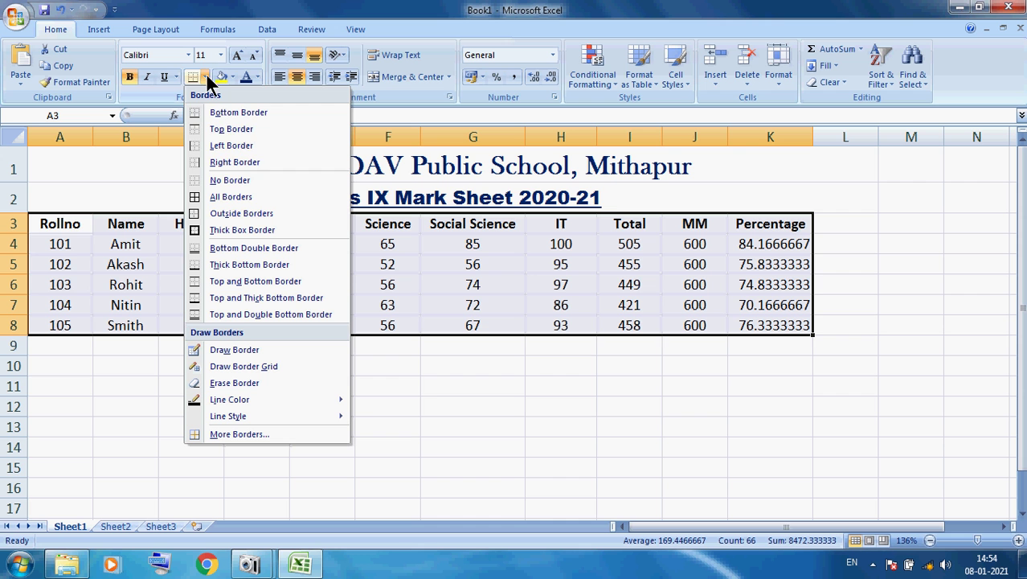
left_click(221, 196)
left_click(374, 411)
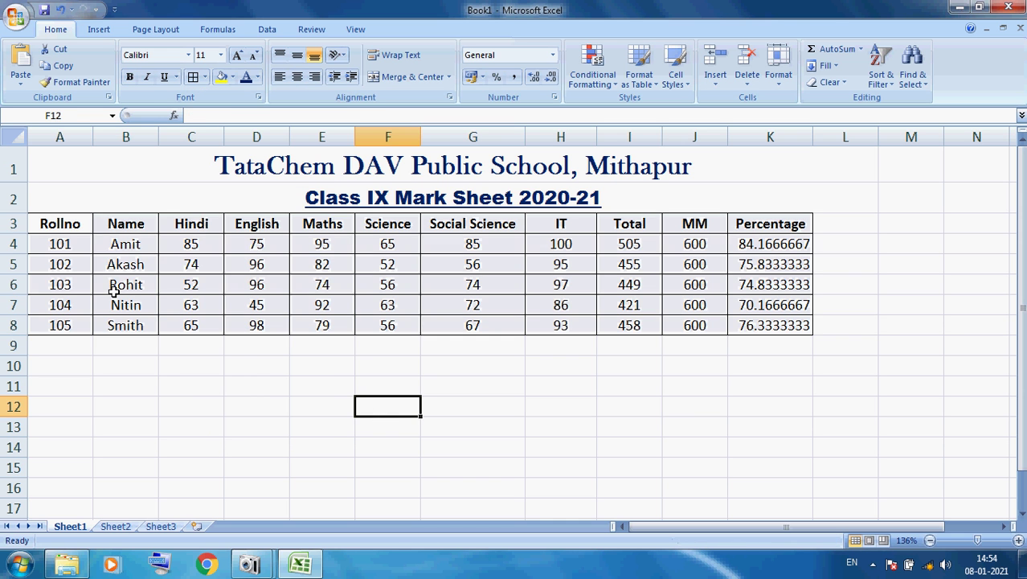
Fill the heading row A3:K3 with yellow and set its font color to red.
left_click_drag(68, 225, 794, 225)
left_click(220, 74)
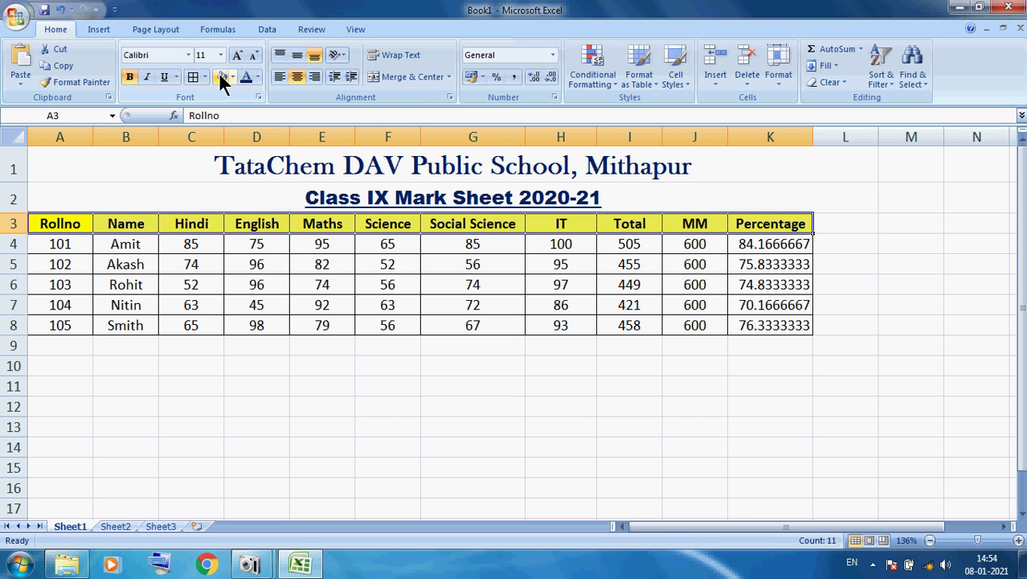
left_click(257, 72)
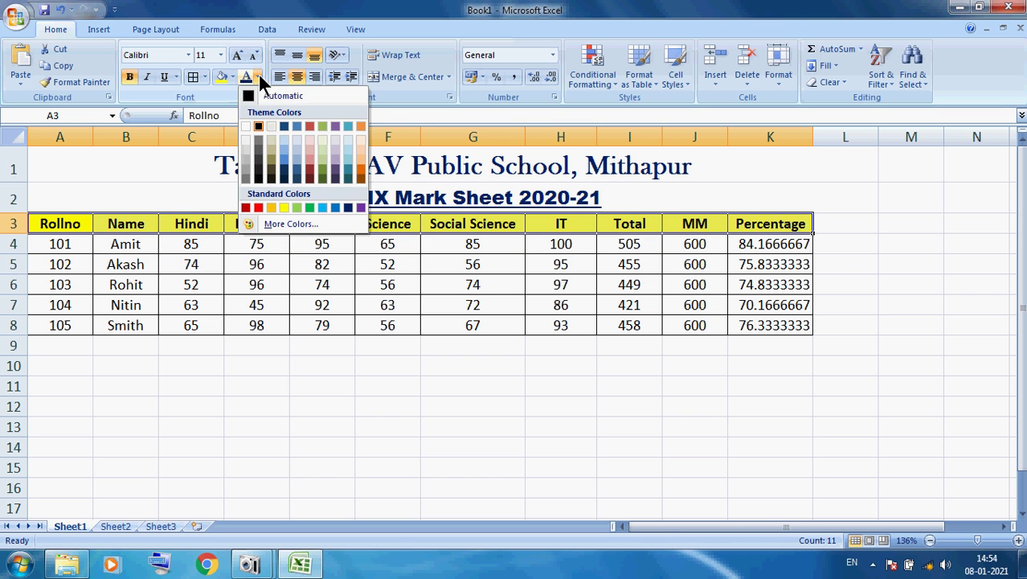
left_click(254, 208)
left_click(322, 364)
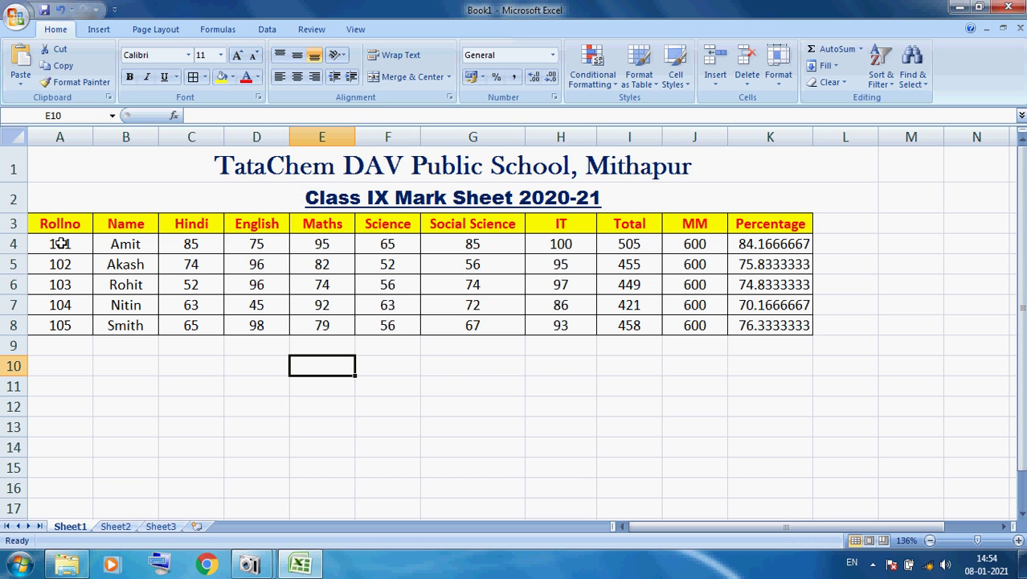
Fill the first student's row (A4:K4) with the standard green.
left_click_drag(61, 244, 753, 245)
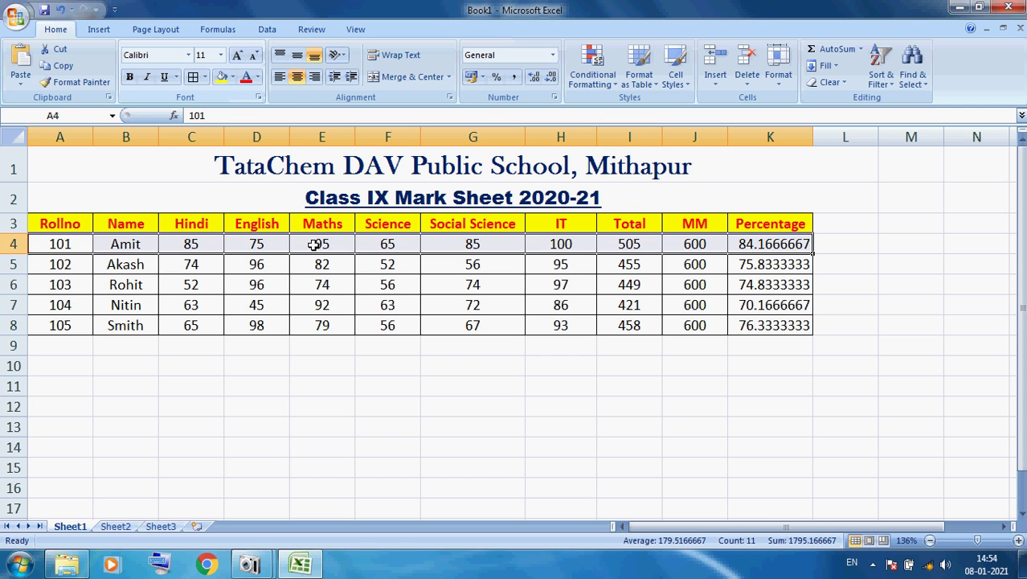
left_click(232, 74)
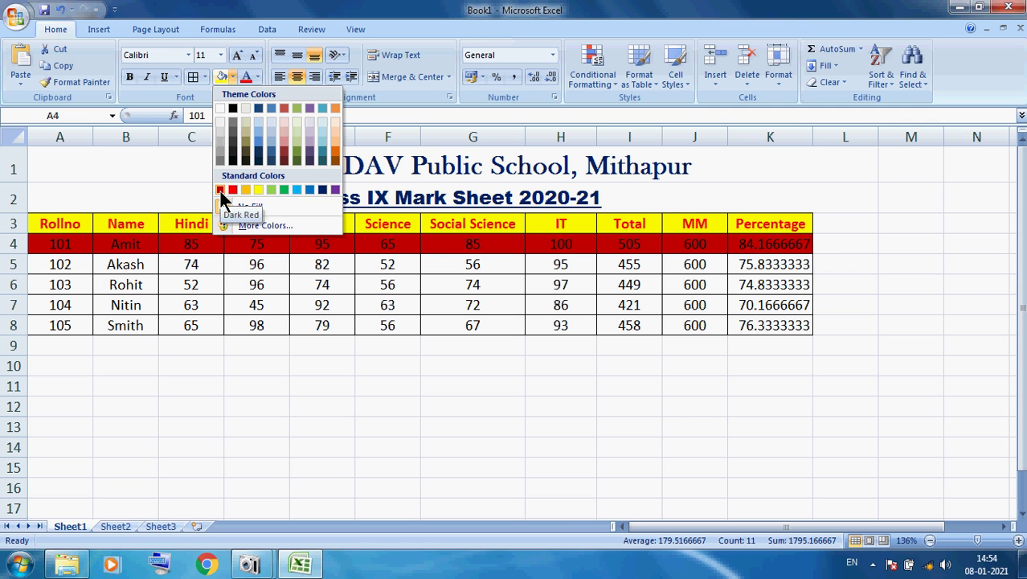
left_click(283, 190)
left_click(267, 306)
Fill the second student's row (A5:K5) with red and the third student's row (A6:K6) with orange.
left_click_drag(58, 263, 790, 259)
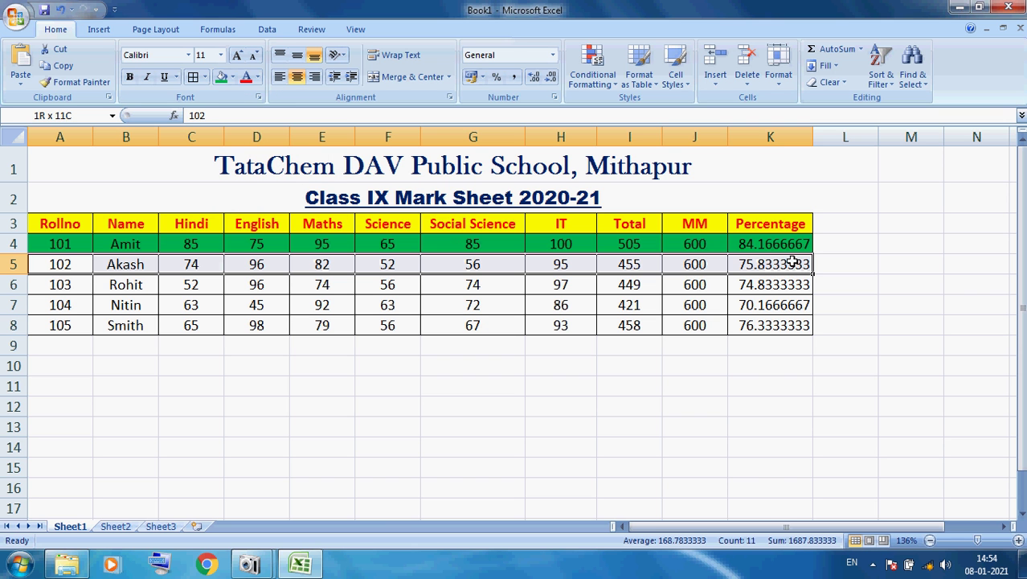
left_click(231, 73)
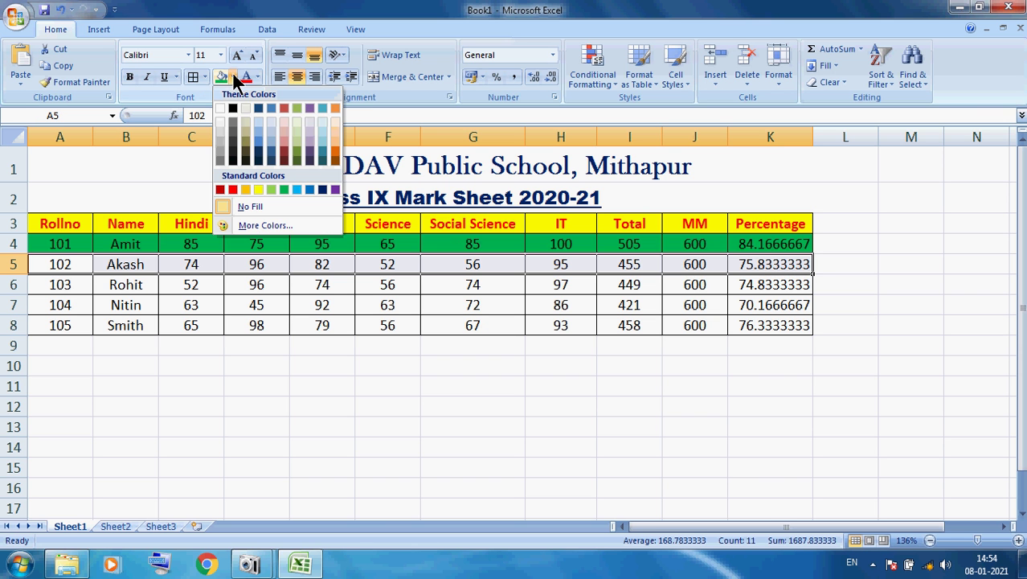
left_click(233, 190)
left_click_drag(59, 286, 773, 281)
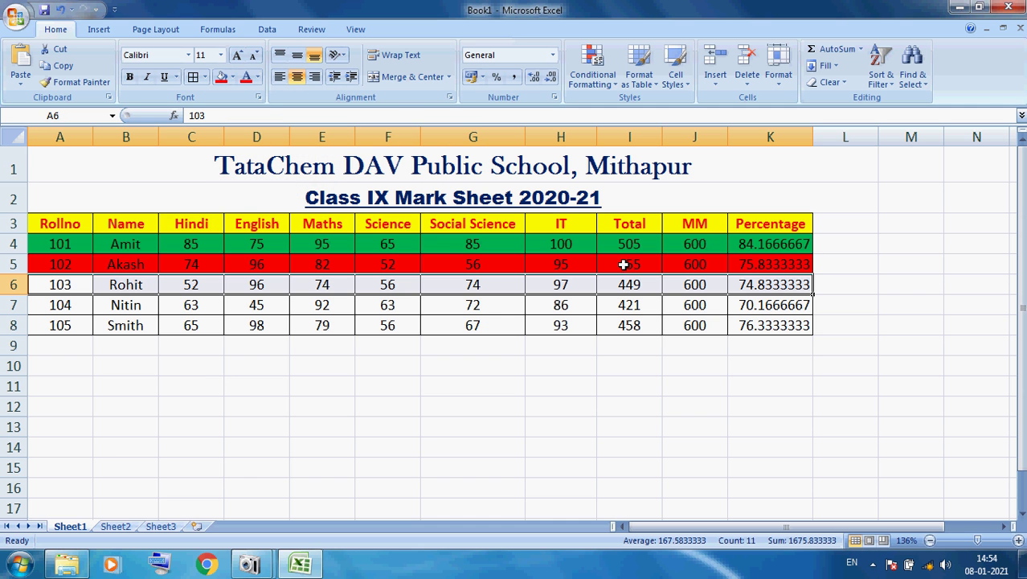
left_click(232, 73)
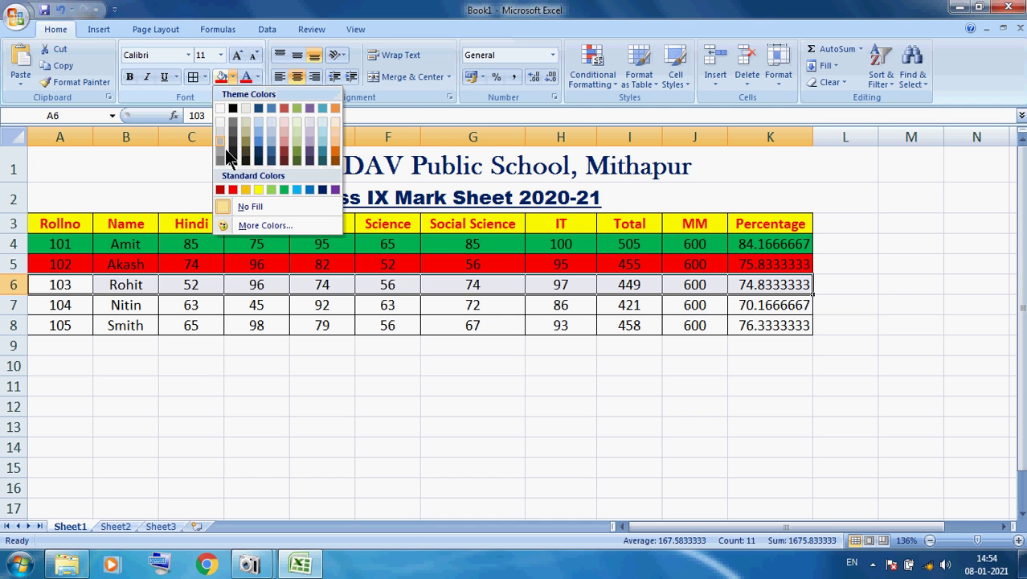
left_click(246, 190)
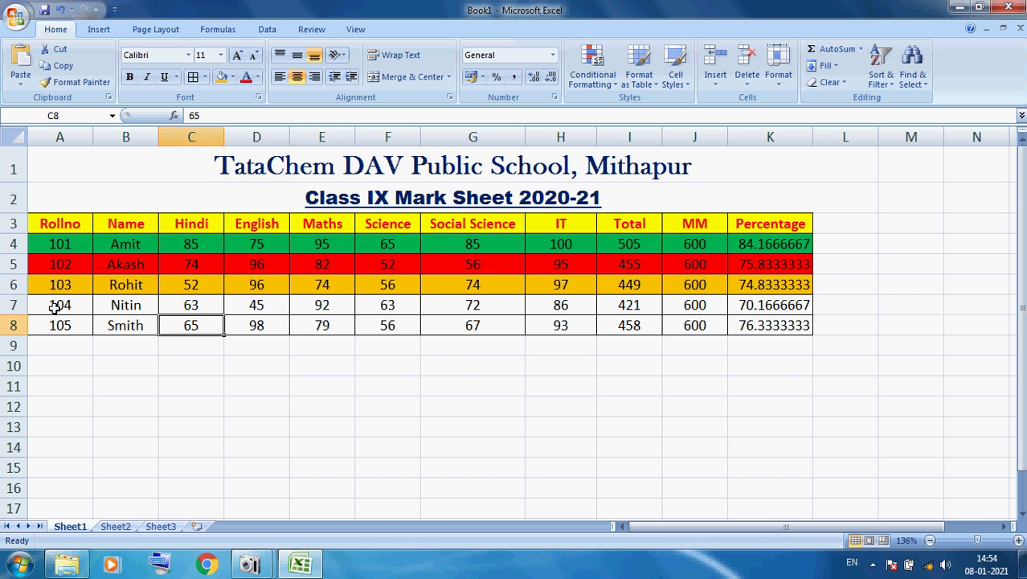
Fill the fourth student's row (A7:K7) with light blue.
left_click_drag(55, 306, 770, 307)
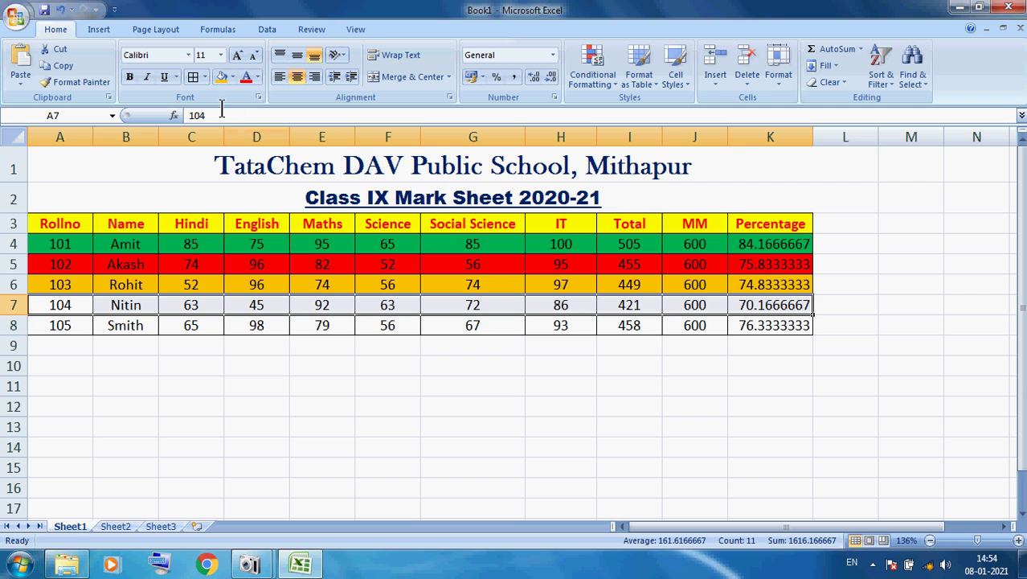
left_click(232, 75)
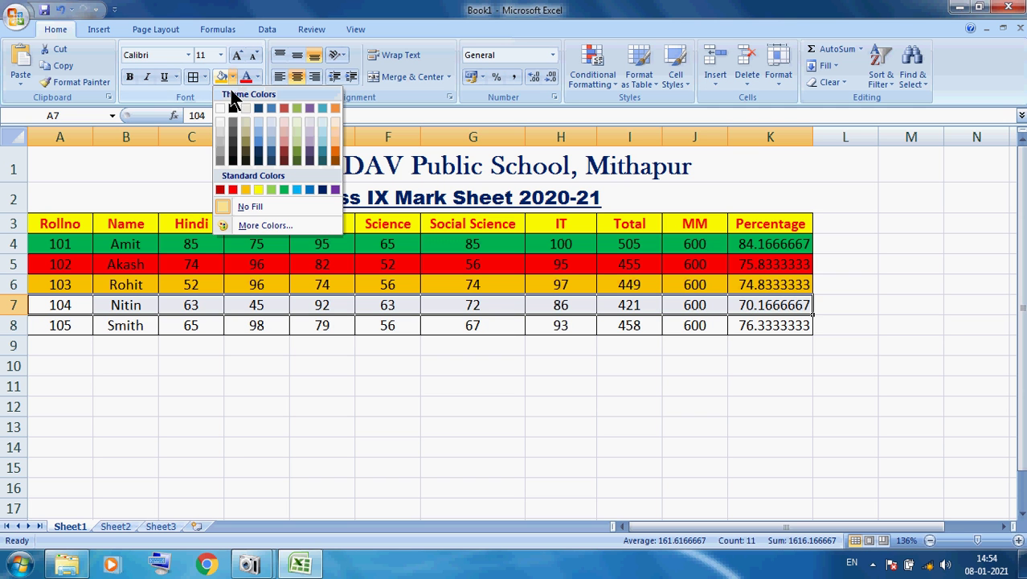
left_click(296, 190)
left_click(271, 365)
Fill the fifth student's row (A8:K8) with gray.
left_click_drag(54, 323, 769, 321)
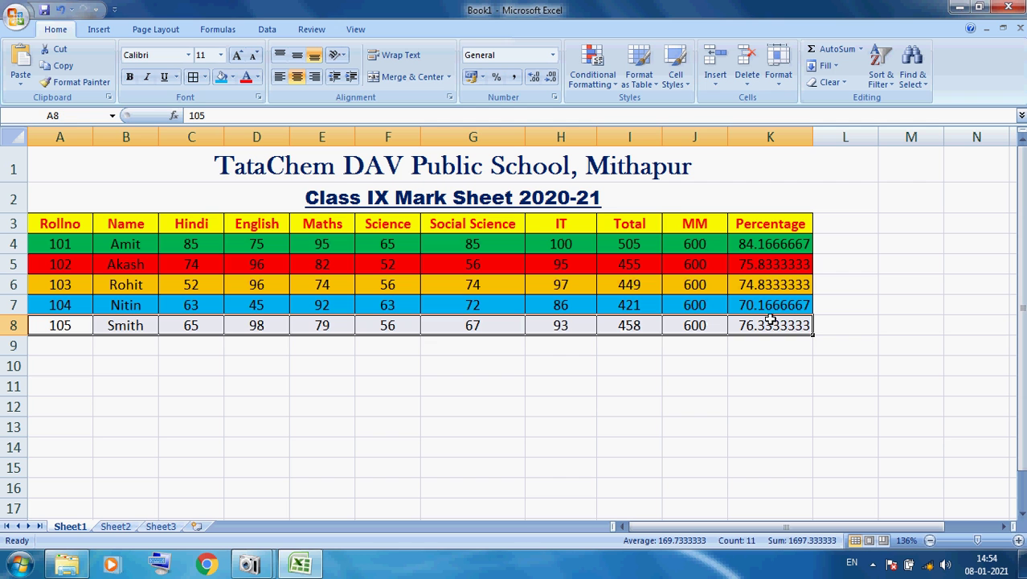
left_click(233, 76)
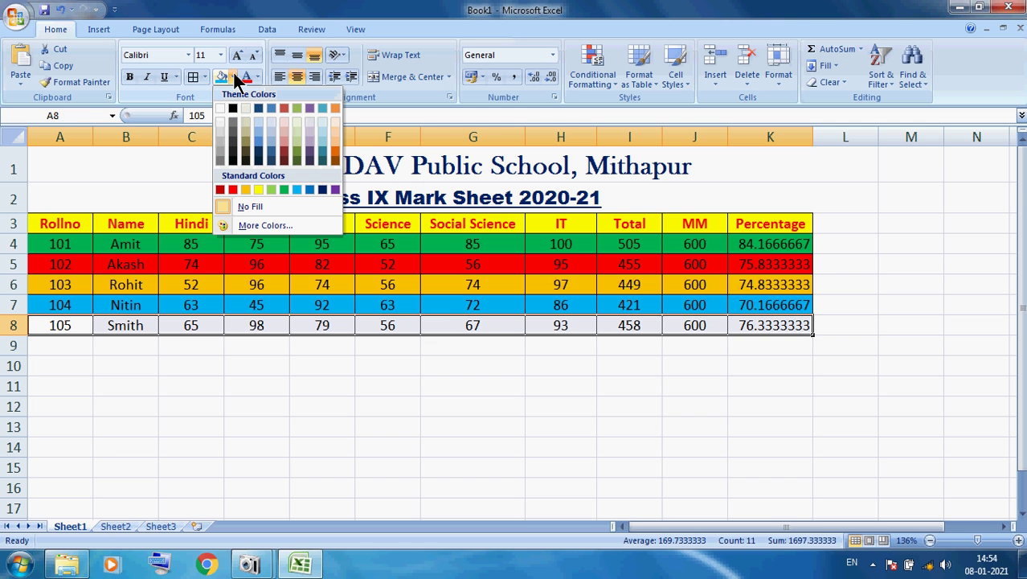
left_click(218, 149)
left_click(368, 426)
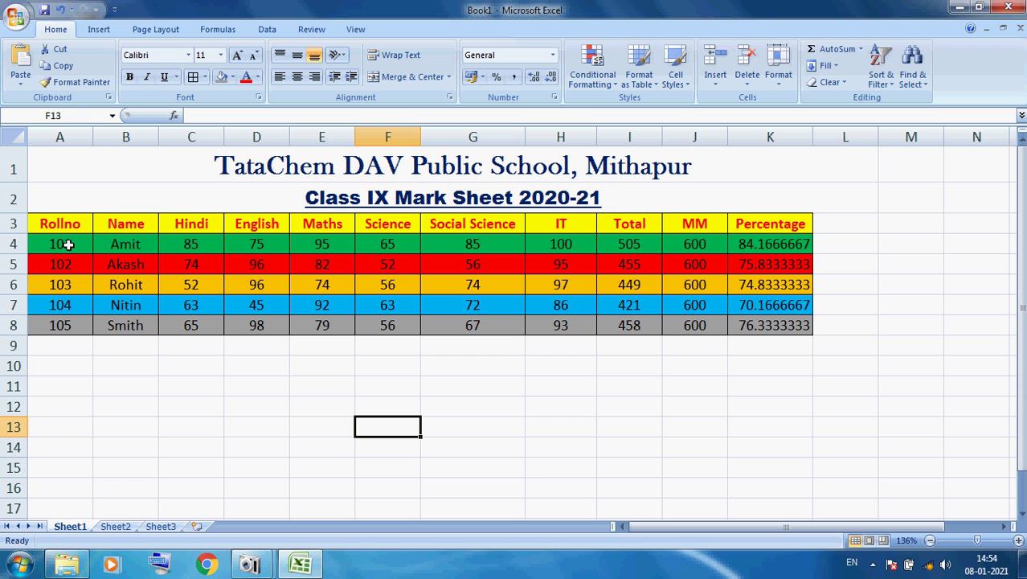
left_click(695, 385)
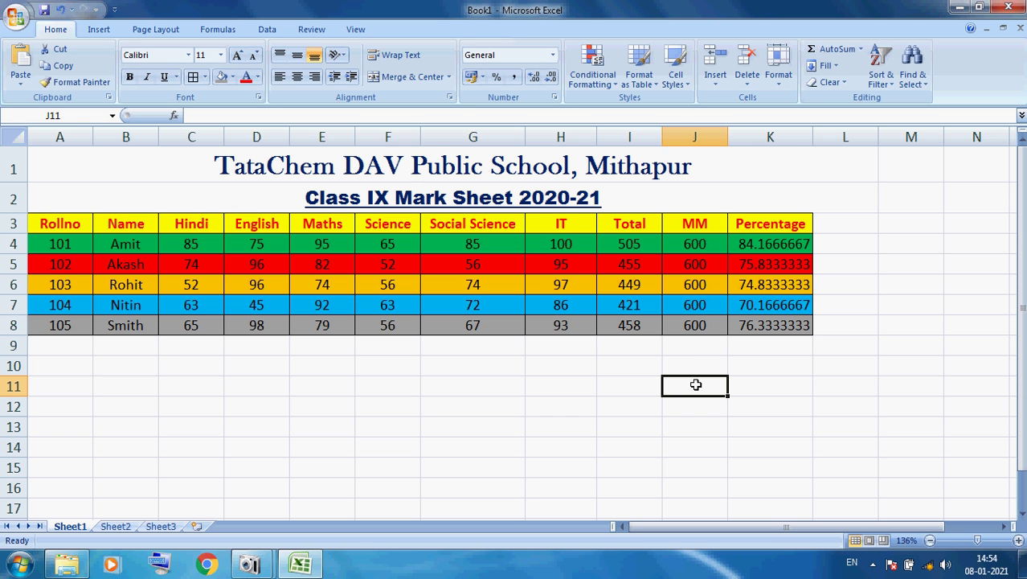
left_click(477, 382)
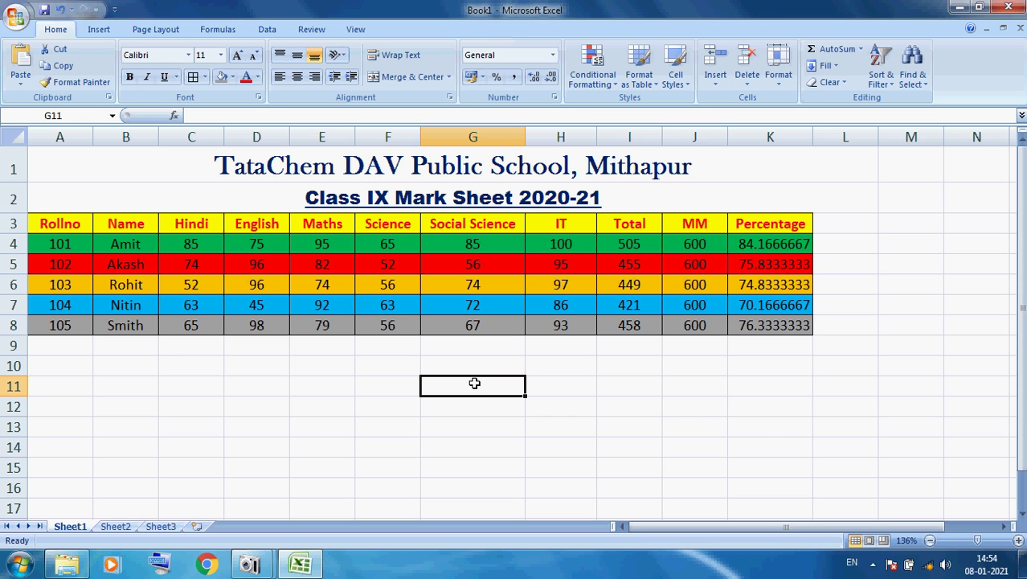
left_click(249, 364)
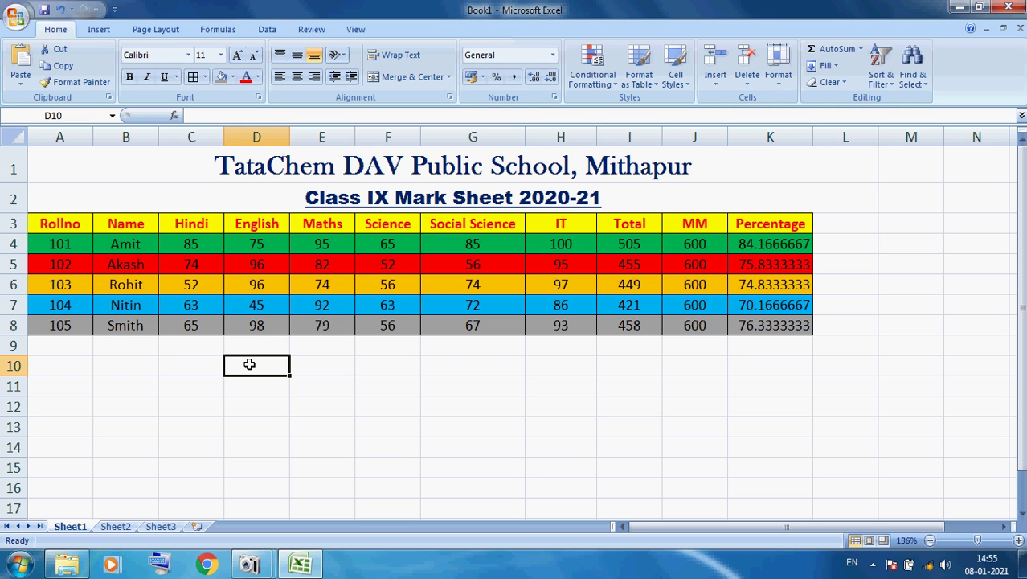
left_click(46, 220)
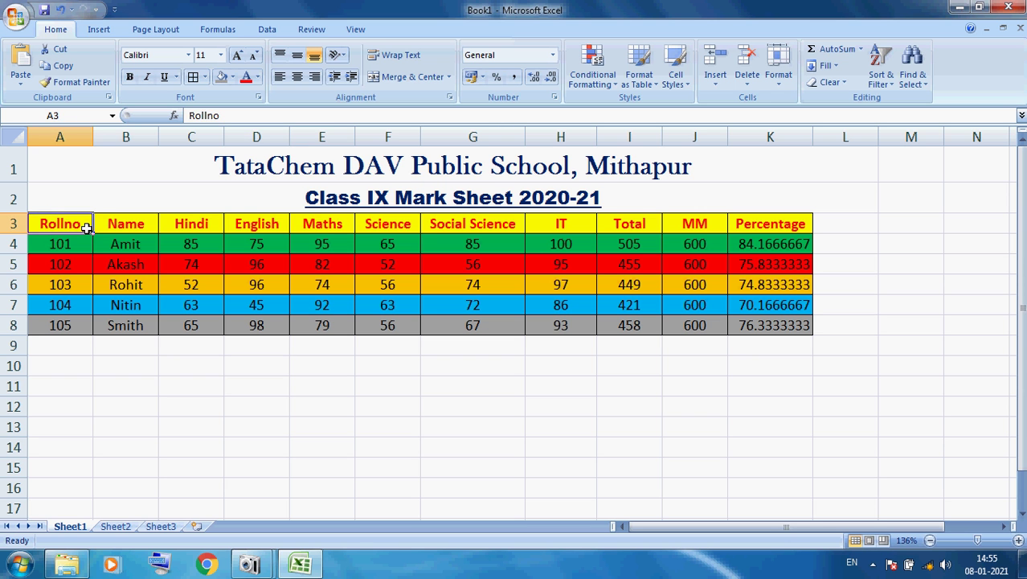
left_click(166, 266)
Insert a 2-D clustered column chart from the Name and Hindi columns (B3:C8).
left_click(117, 224)
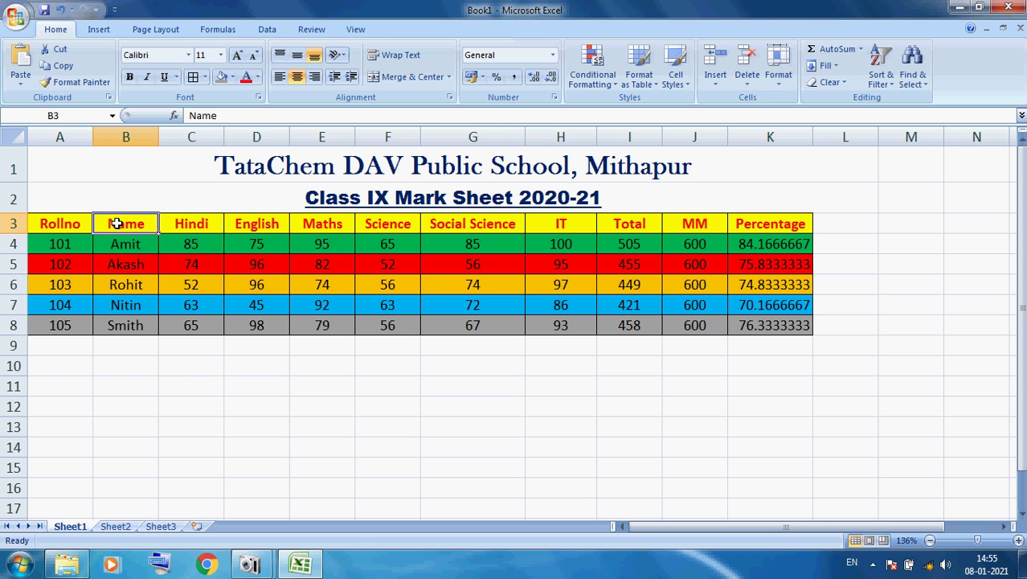
left_click_drag(144, 223, 183, 330)
left_click(169, 384)
left_click_drag(127, 223, 191, 325)
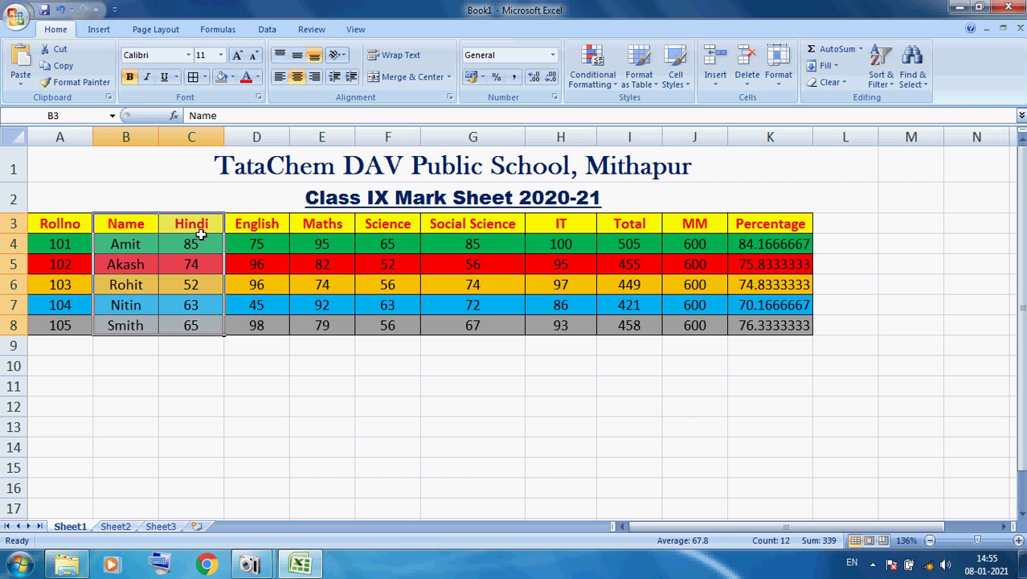
left_click(102, 31)
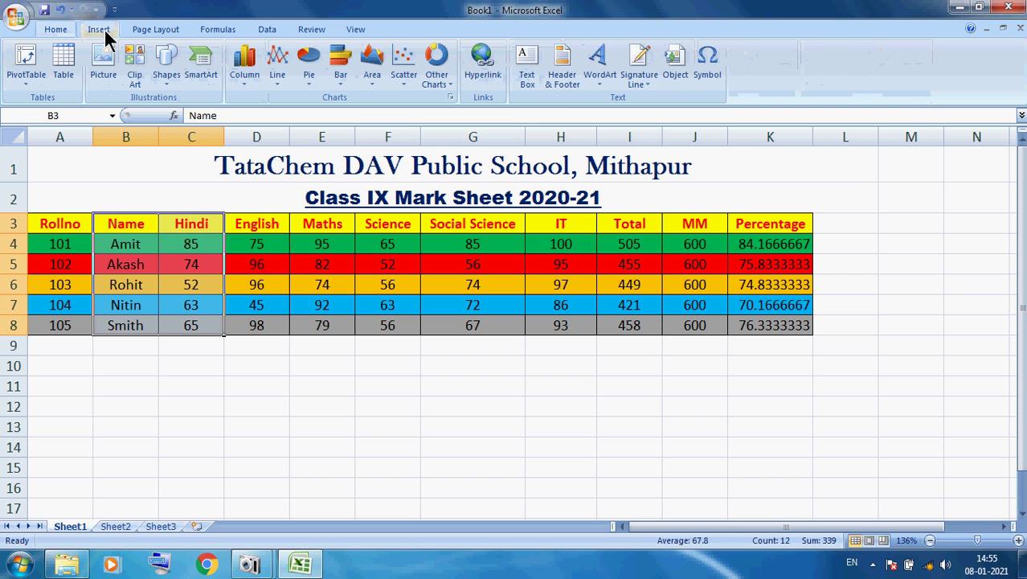
left_click(244, 80)
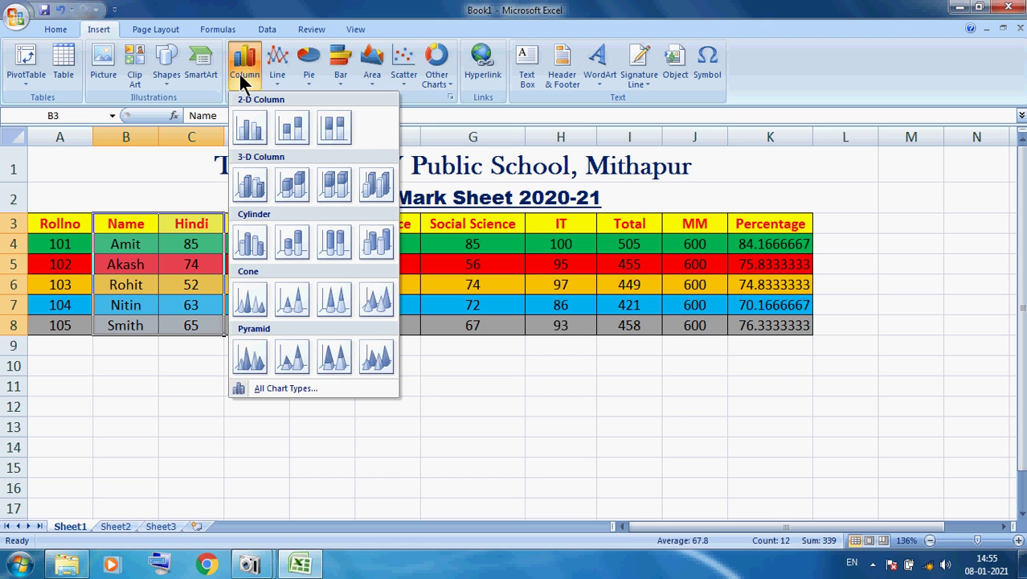
left_click(314, 9)
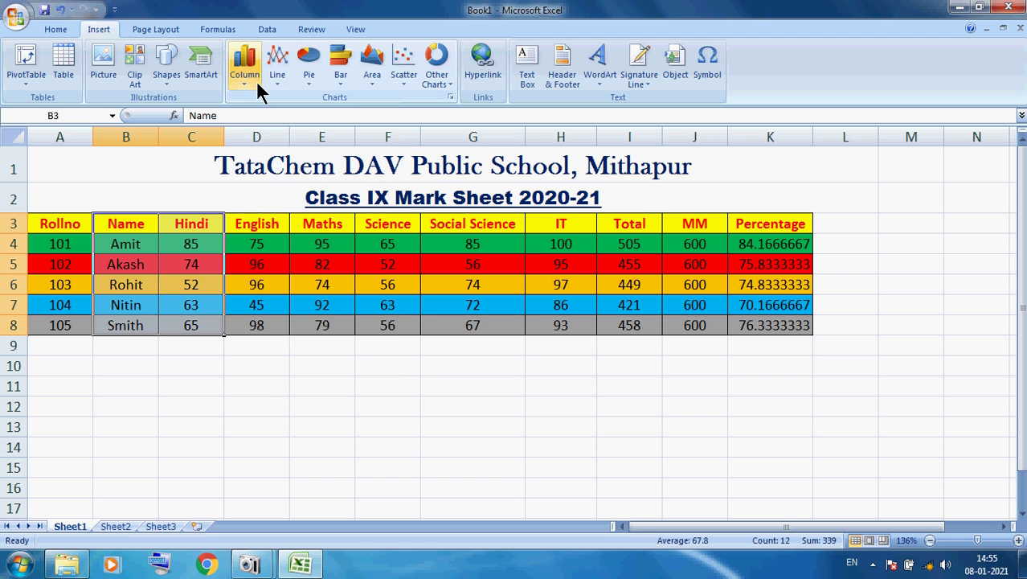
left_click(241, 84)
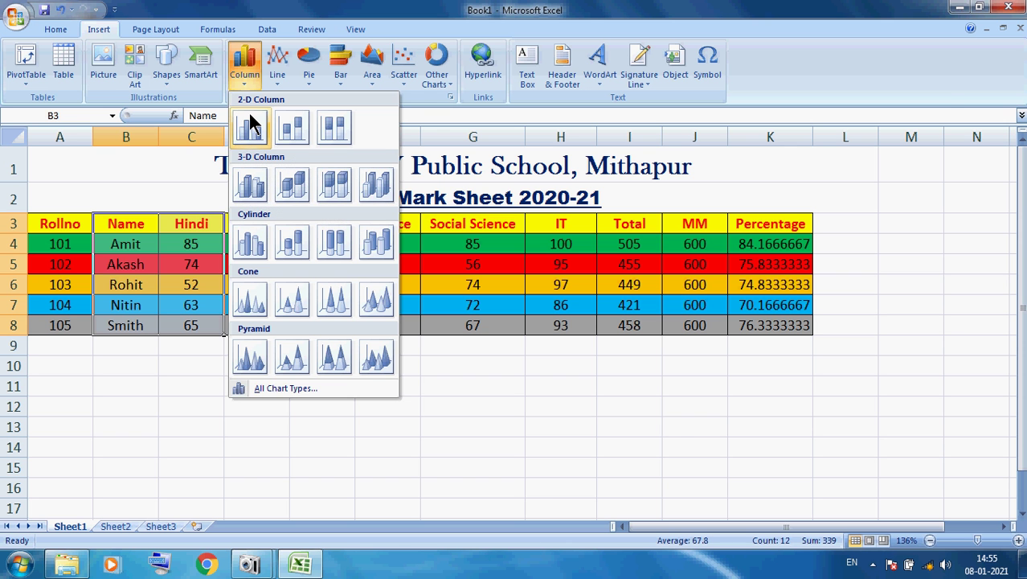
left_click(249, 122)
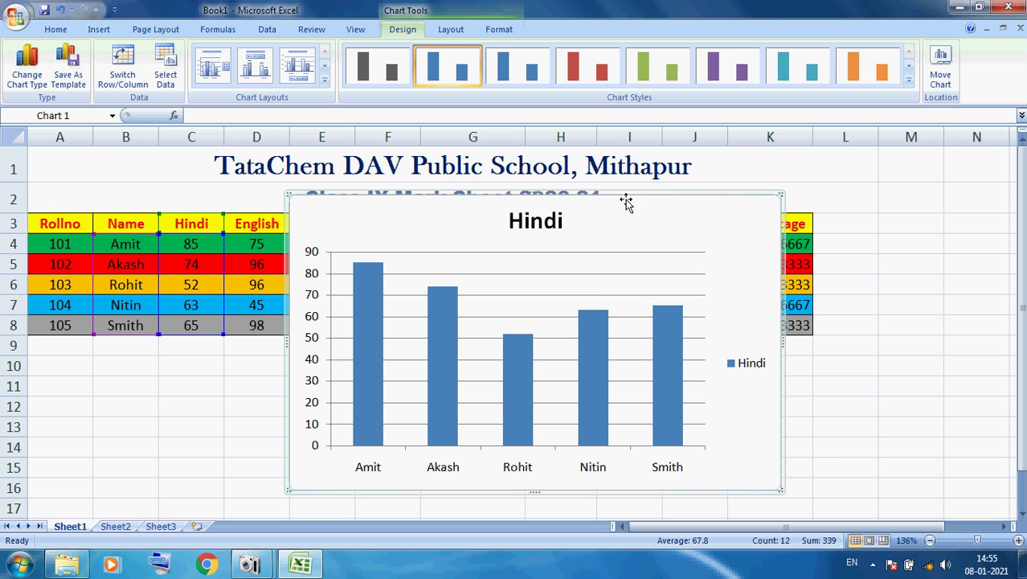
Move the Hindi column chart down below the mark table and deselect it.
left_click_drag(617, 195, 532, 328)
scroll(556, 315, "down", 1)
left_click(812, 332)
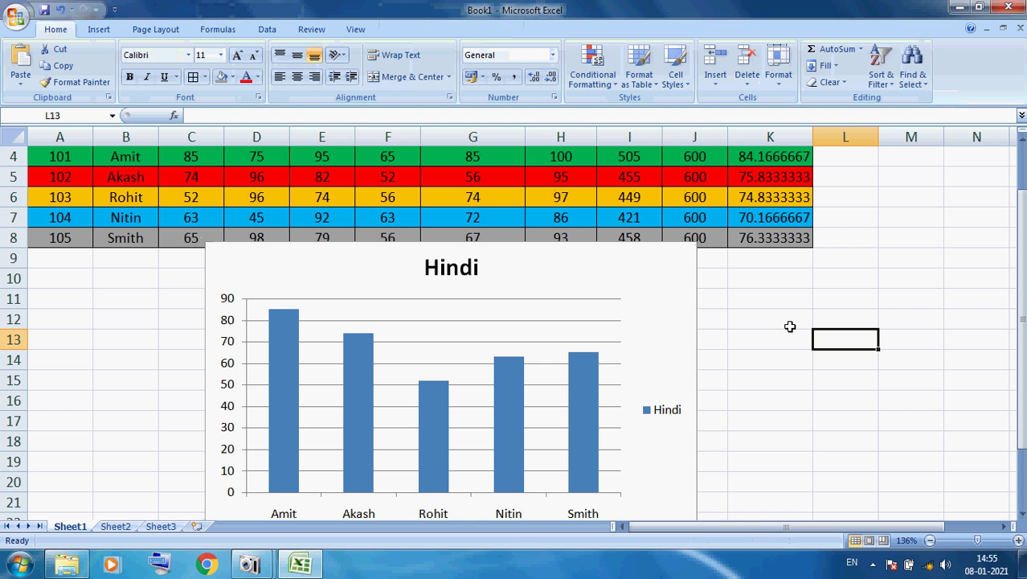
Delete the Hindi column chart from the sheet.
left_click(491, 252)
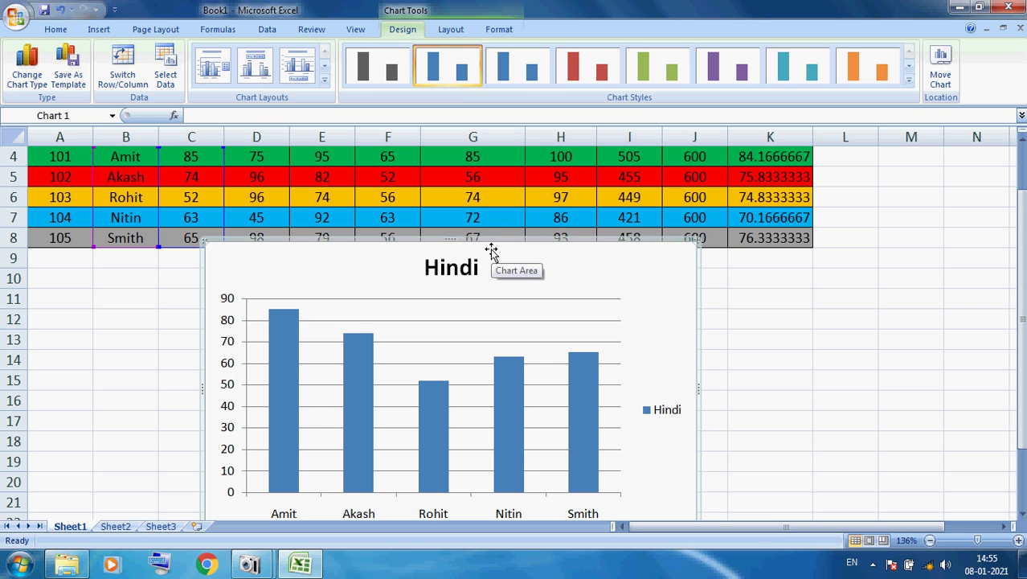
key("Delete")
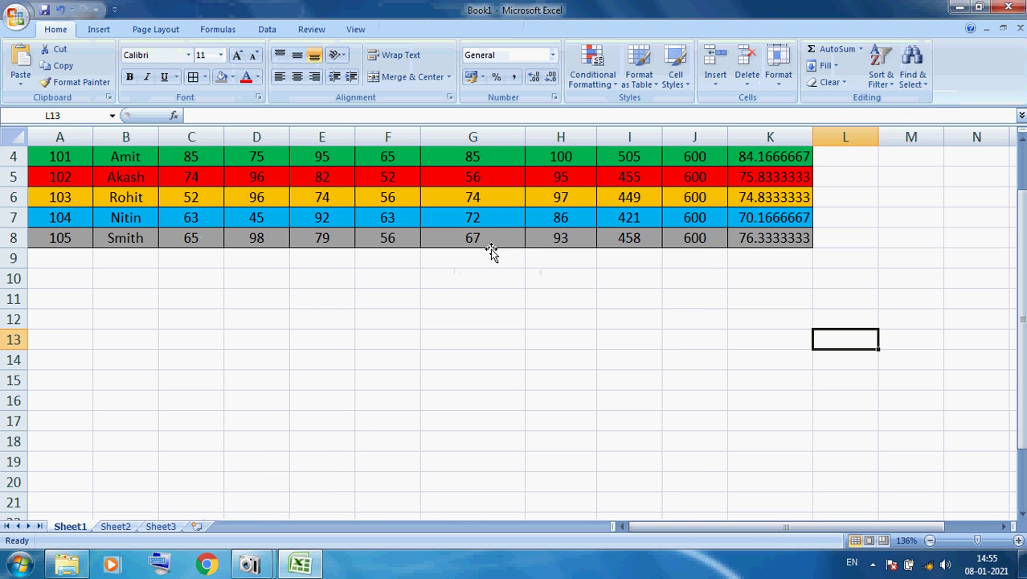
left_click(262, 418)
Insert a 2-D clustered column chart from the Name, Hindi and English columns (B3:D8).
scroll(233, 374, "up", 1)
left_click_drag(140, 218, 243, 325)
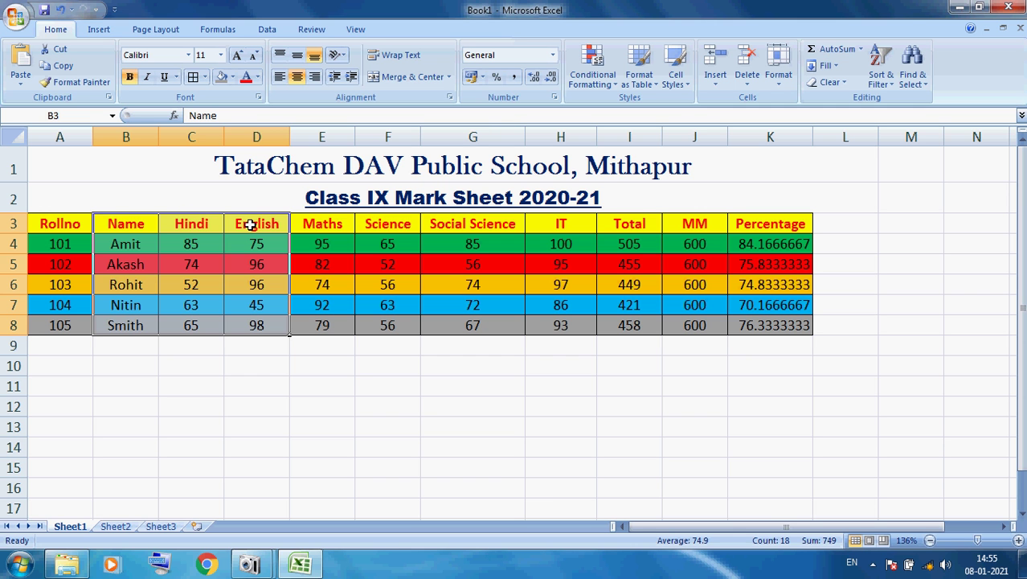
left_click_drag(127, 222, 245, 323)
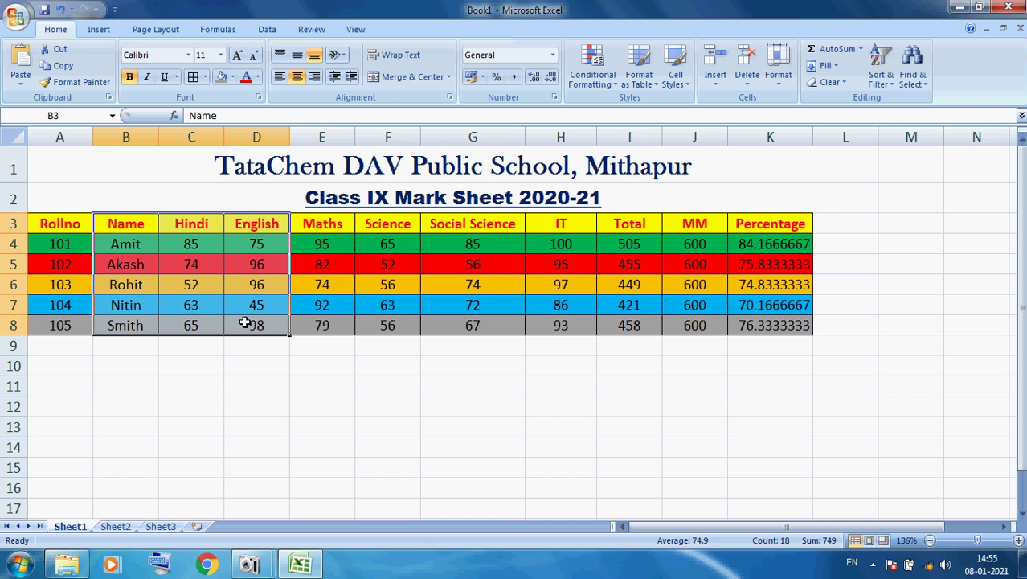
left_click(98, 30)
left_click(238, 81)
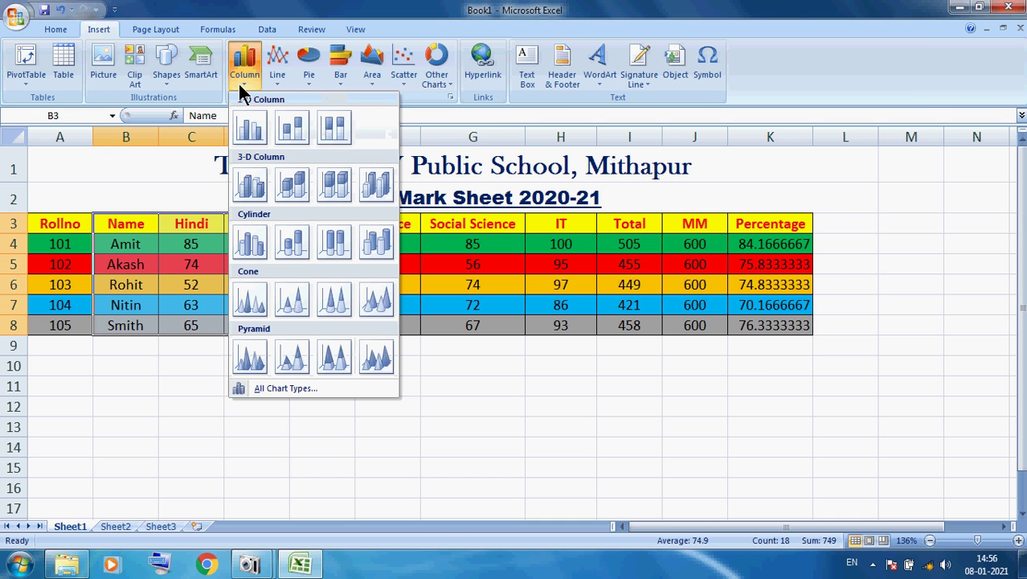
left_click(249, 132)
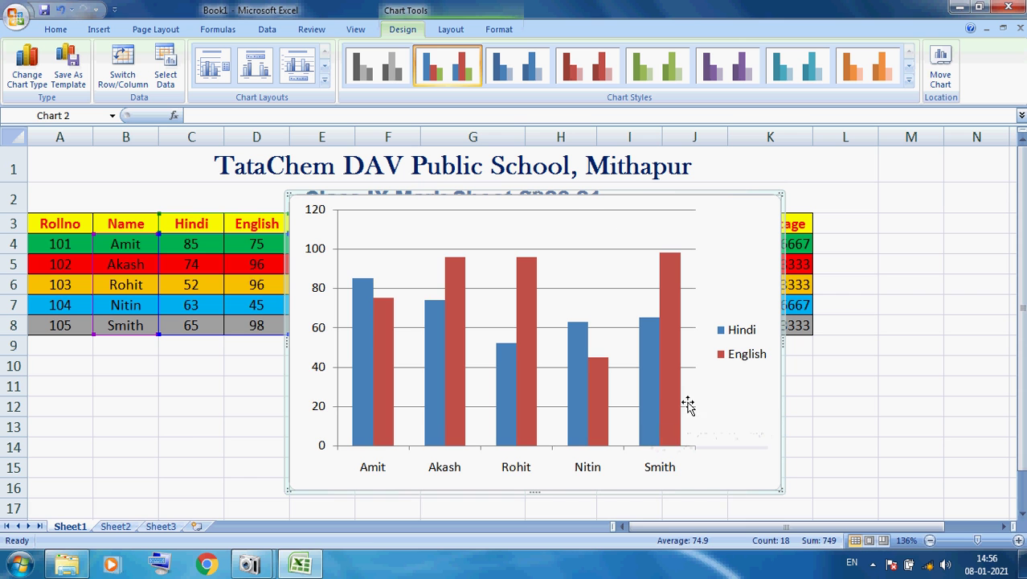
Move the Hindi and English column chart so its upper-left corner sits near cell C4, and deselect it.
left_click_drag(577, 210, 502, 286)
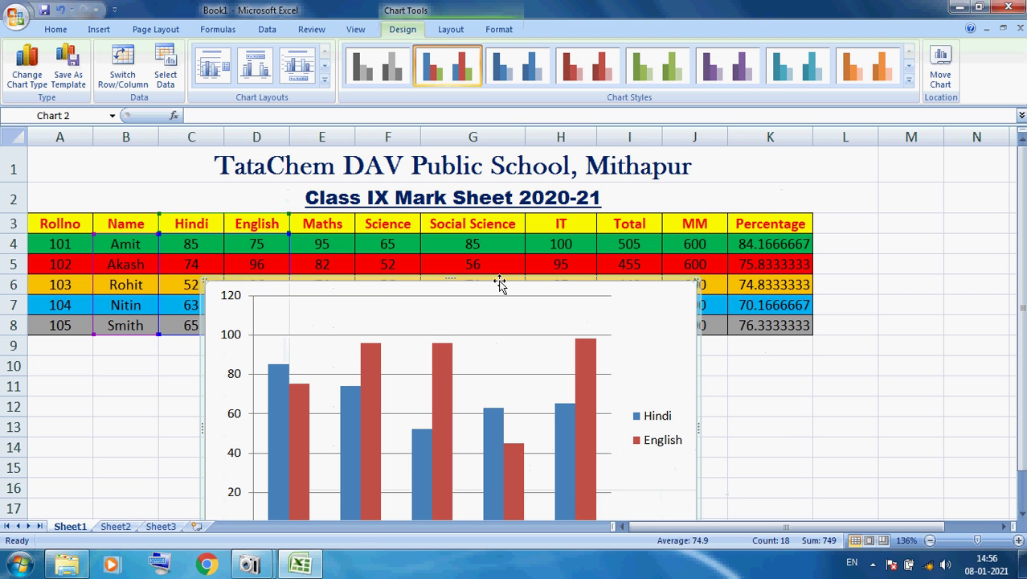
left_click_drag(403, 293, 394, 243)
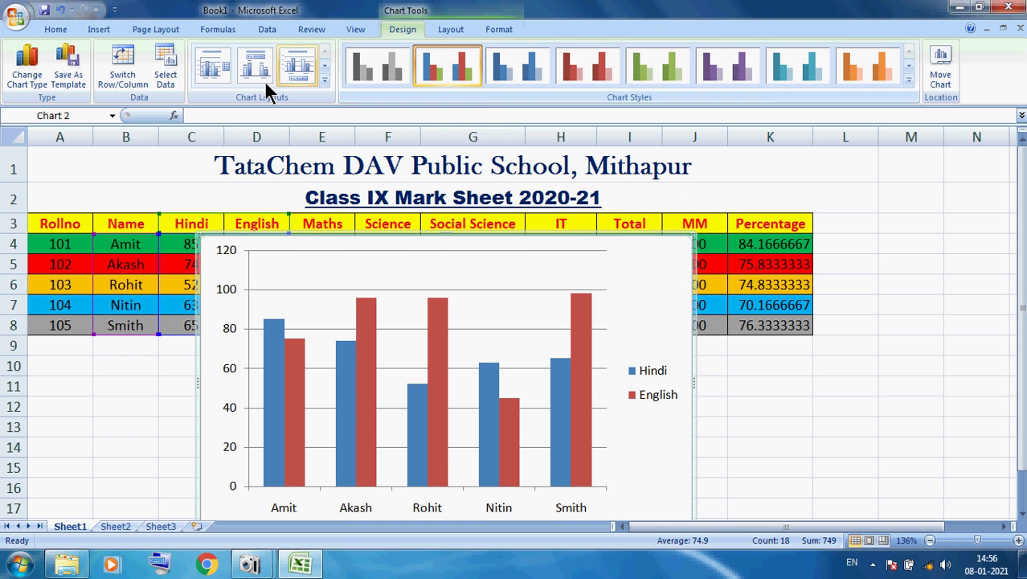
left_click(104, 406)
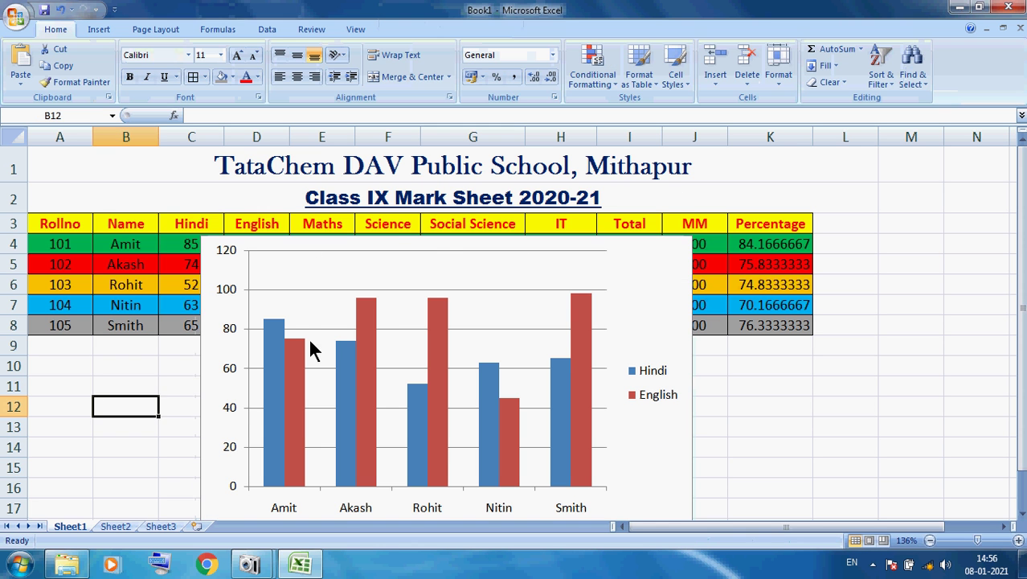
Apply the multicolor chart style with a black background to the Hindi and English column chart.
left_click(403, 241)
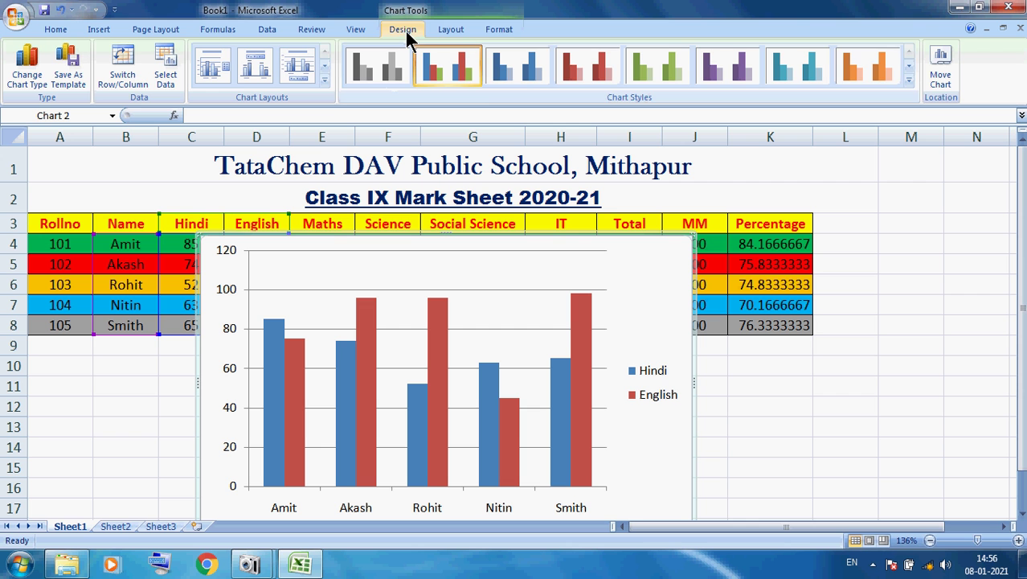
left_click(439, 30)
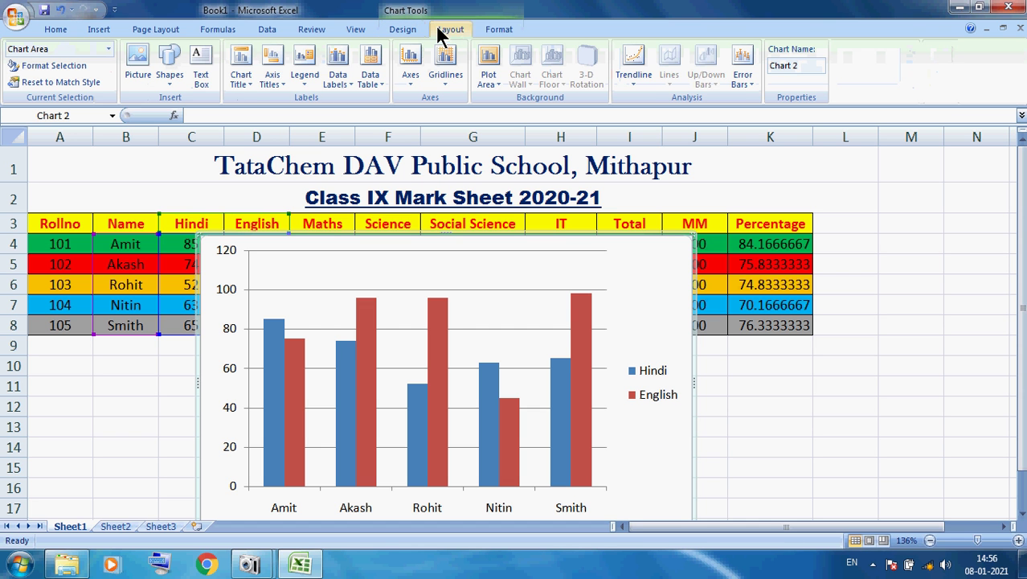
left_click(499, 30)
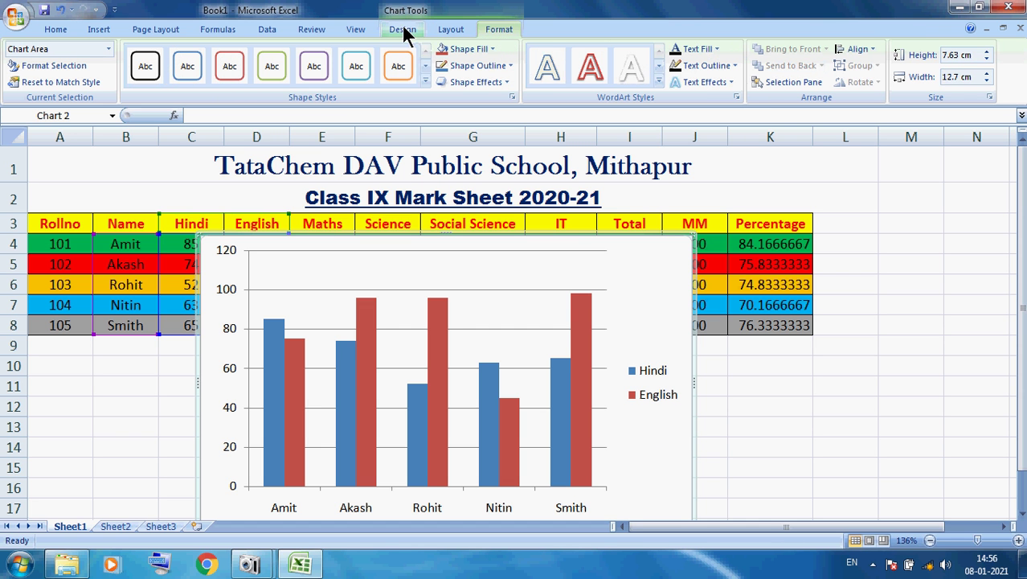
left_click(403, 30)
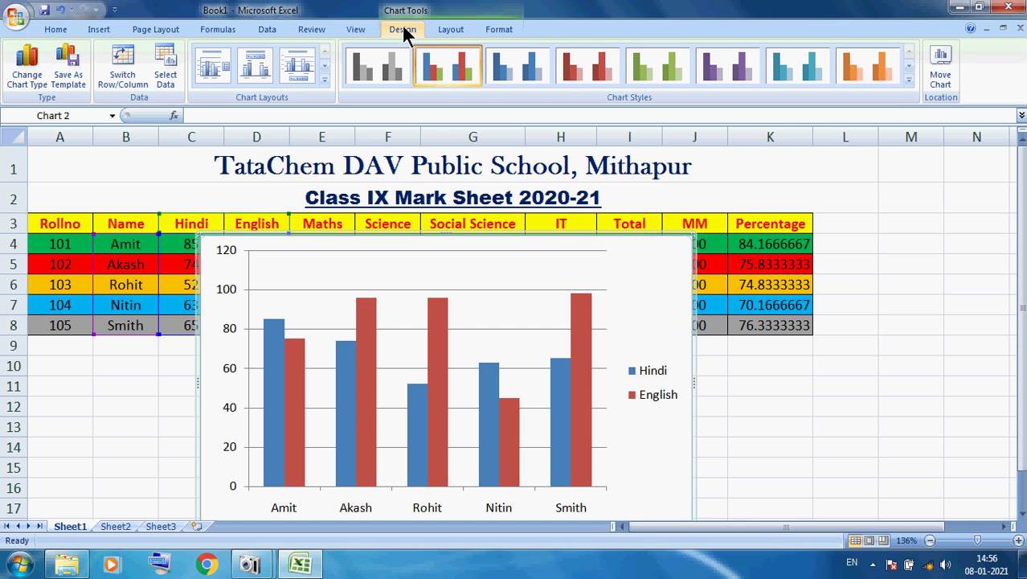
left_click(908, 79)
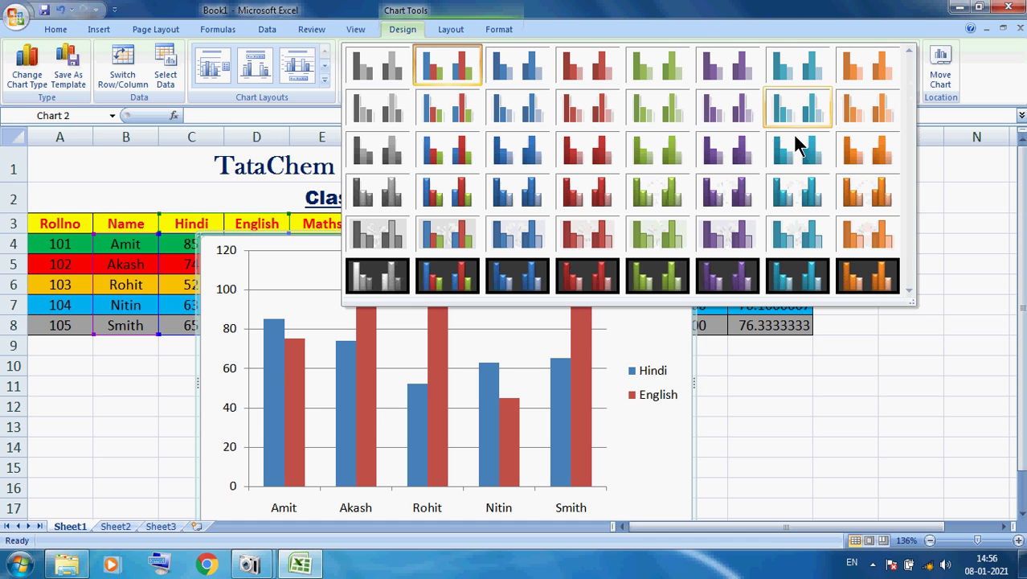
left_click(433, 276)
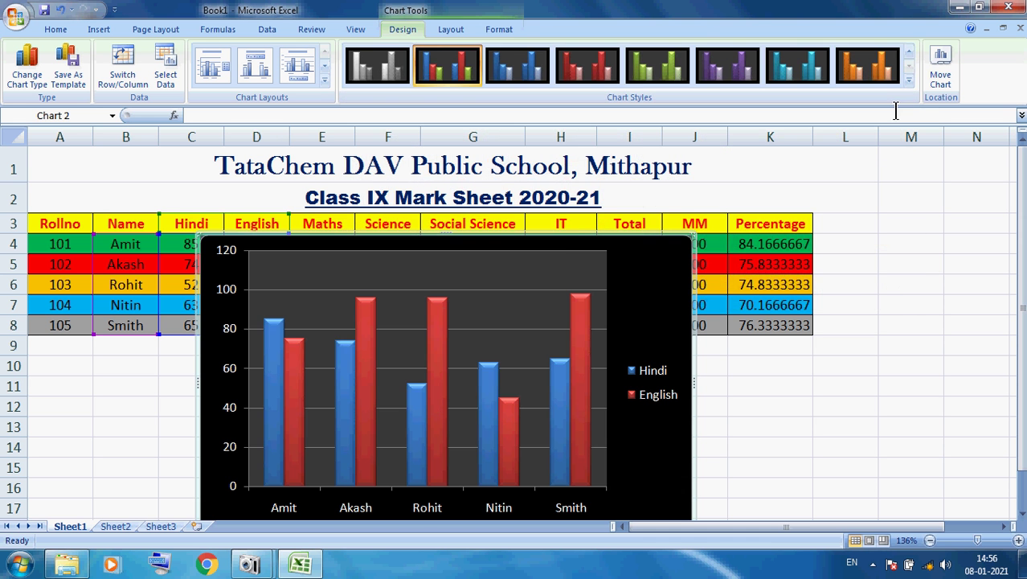
Change the Hindi and English chart to the blue gradient chart style on a white background.
left_click(909, 81)
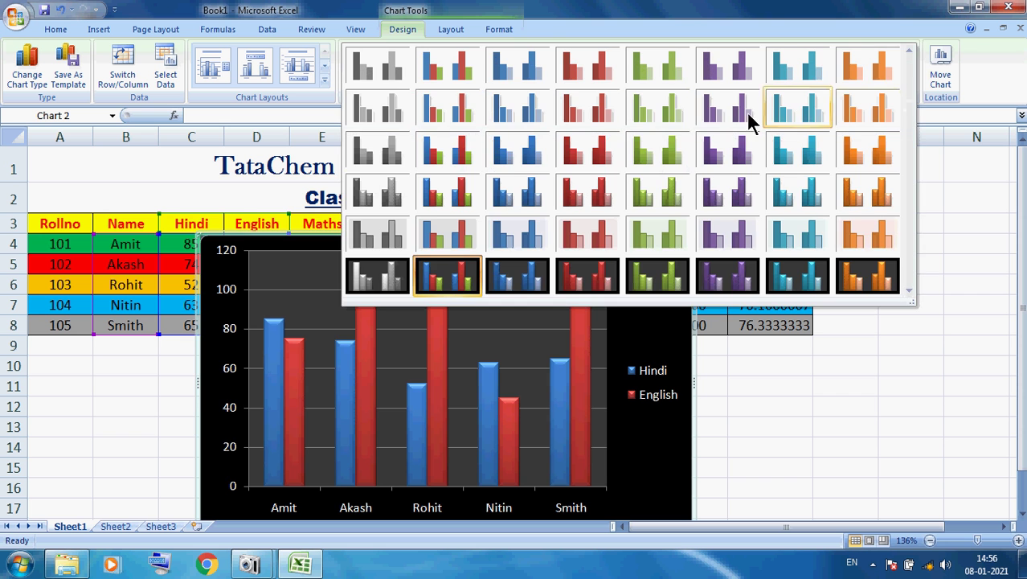
left_click(522, 158)
left_click(448, 283)
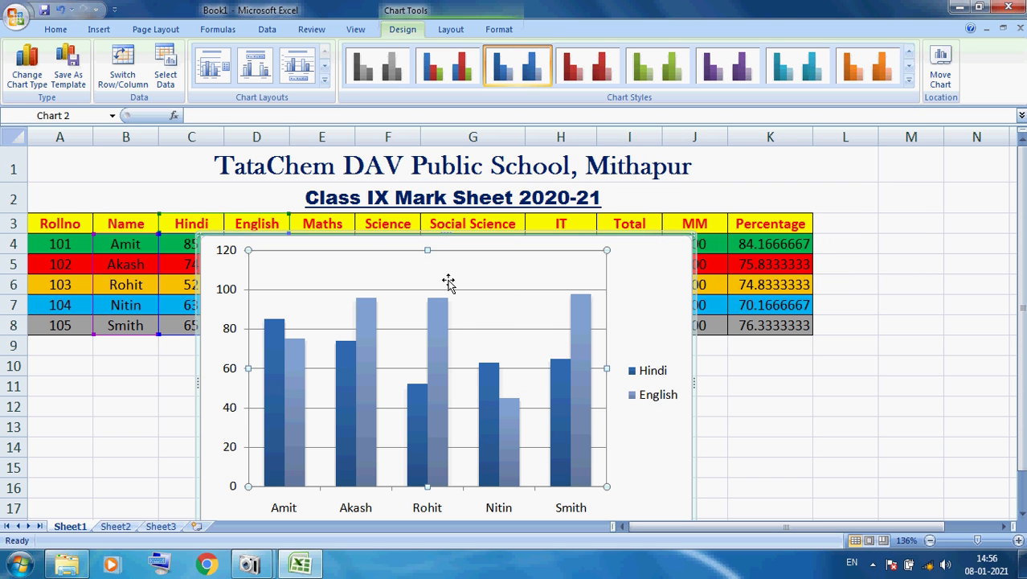
Move the Hindi and English chart down to about row 7, deselect it, and delete it from the sheet.
left_click_drag(436, 243, 319, 312)
left_click(658, 388)
left_click(426, 307)
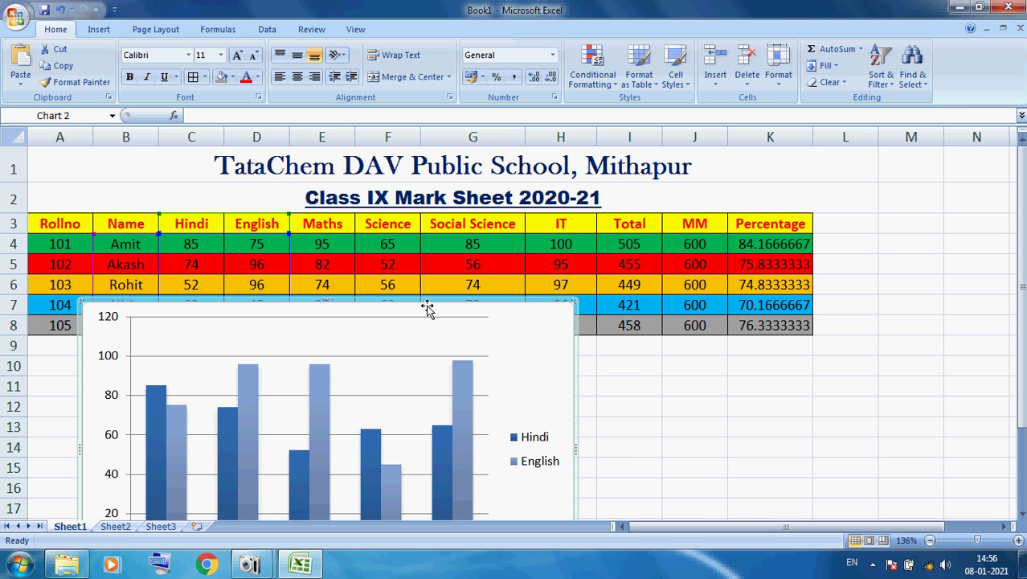
key("Delete")
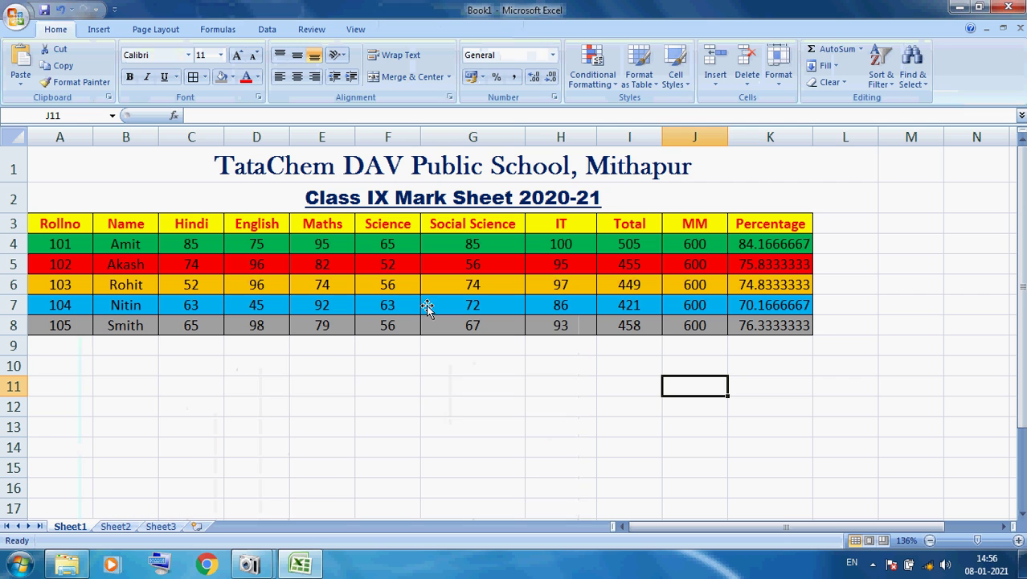
Insert a 3-D clustered column chart from the Name, Hindi, English and Maths columns (B3:E8).
left_click(234, 509)
left_click_drag(130, 223, 321, 325)
left_click(94, 29)
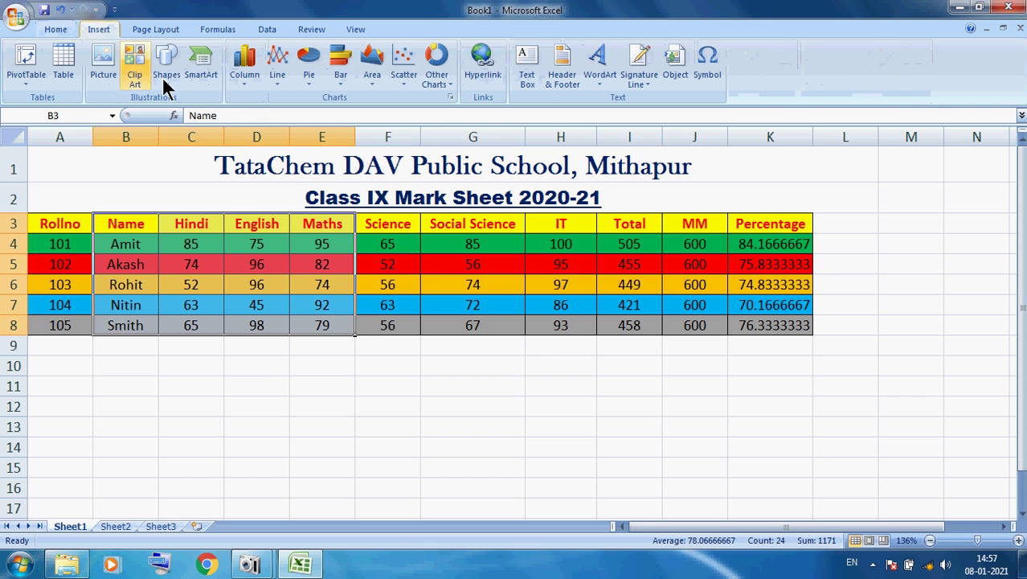
left_click(246, 87)
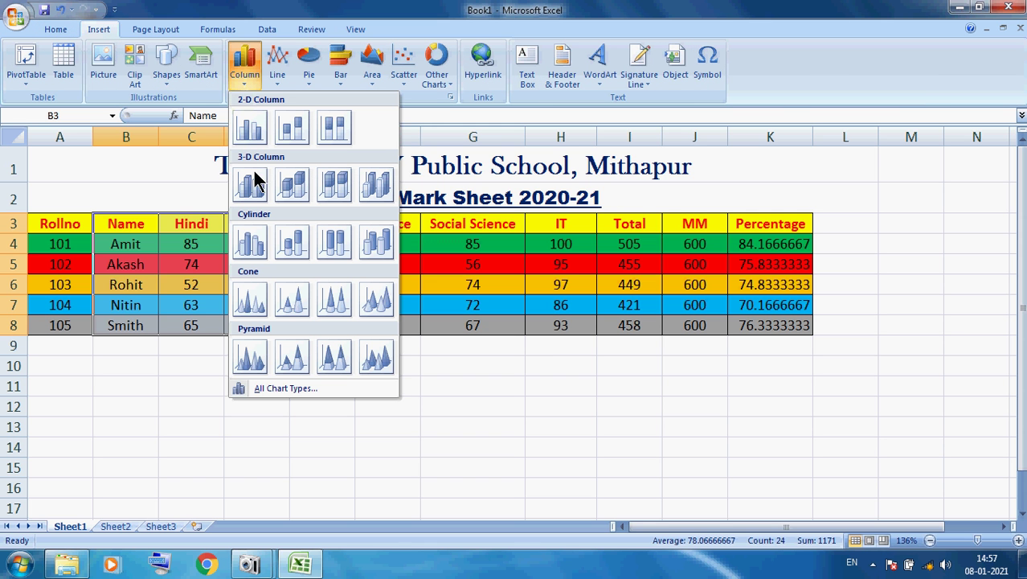
left_click(244, 184)
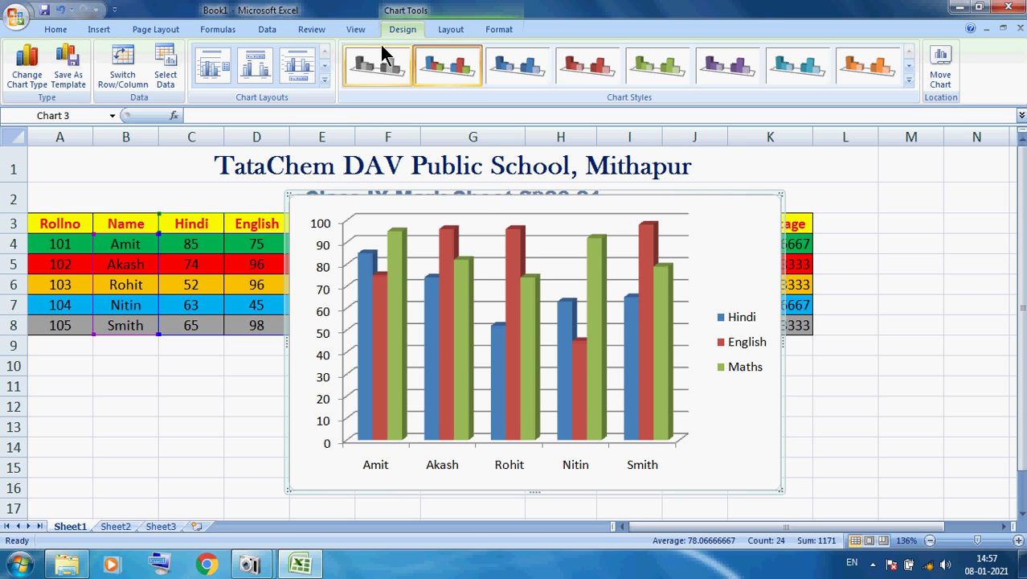
Apply the multicolor black-background style to the 3-D chart, move it directly below the mark table, and deselect it.
left_click(909, 80)
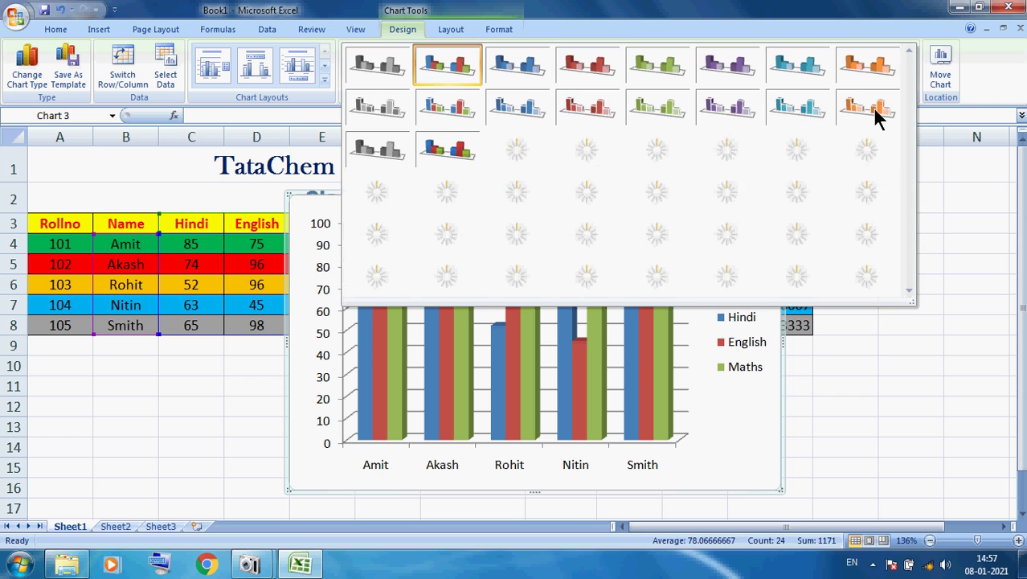
left_click(454, 280)
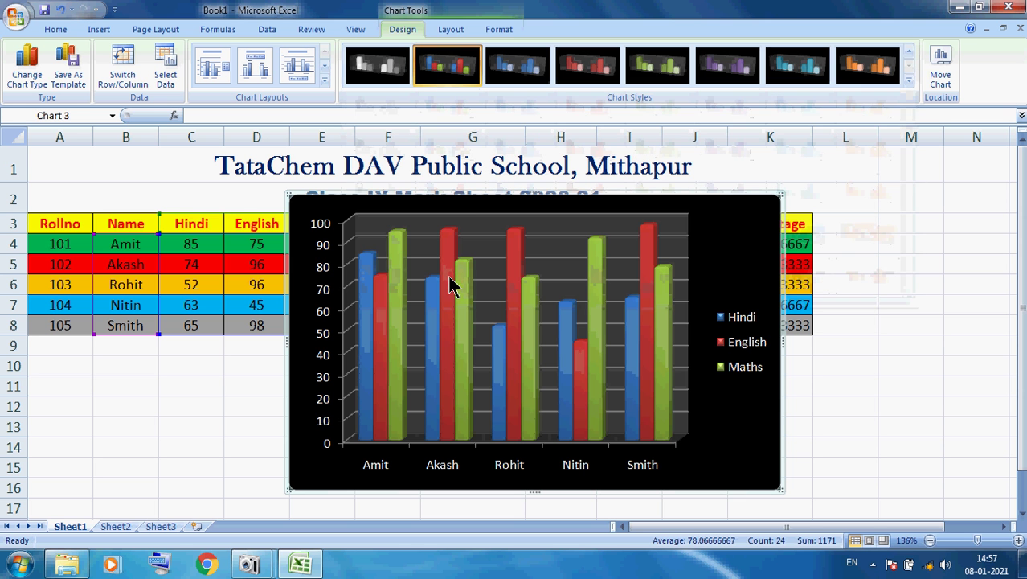
left_click_drag(418, 270, 414, 360)
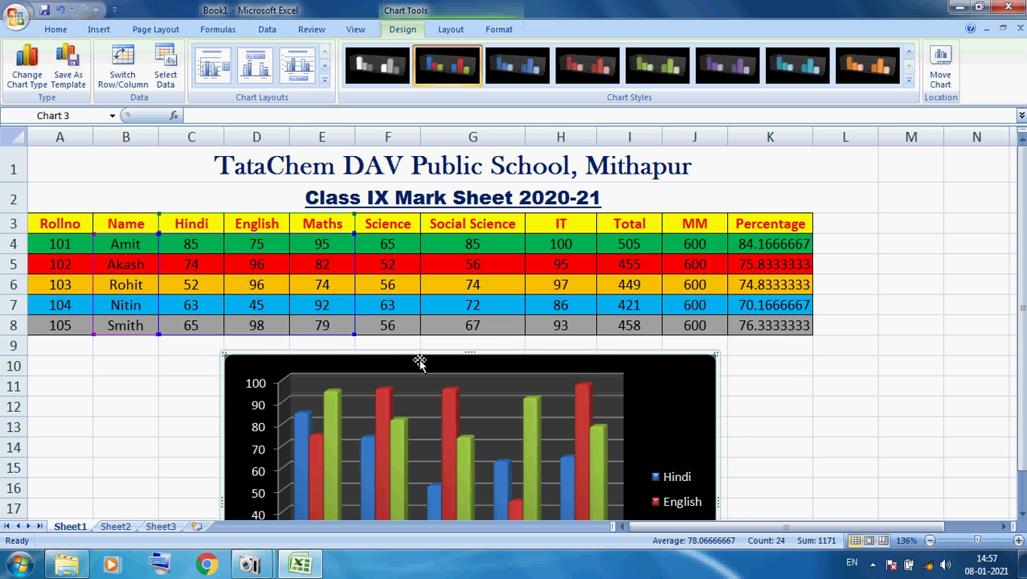
left_click_drag(389, 348, 379, 329)
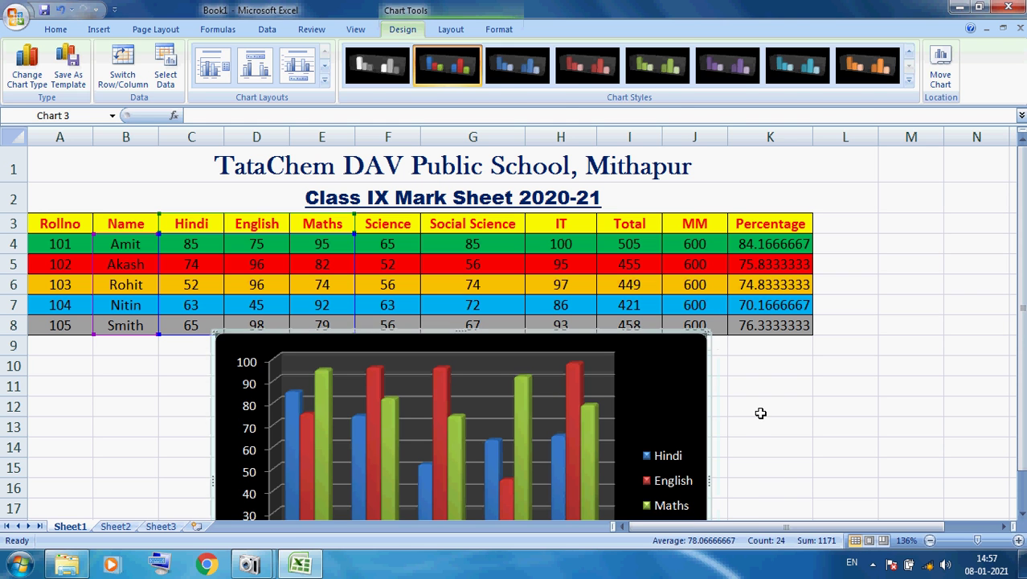
left_click(761, 411)
Review the finished sheet: school title, mark sheet heading, student marks, Total and Percentage columns, and the chart below.
left_click(336, 169)
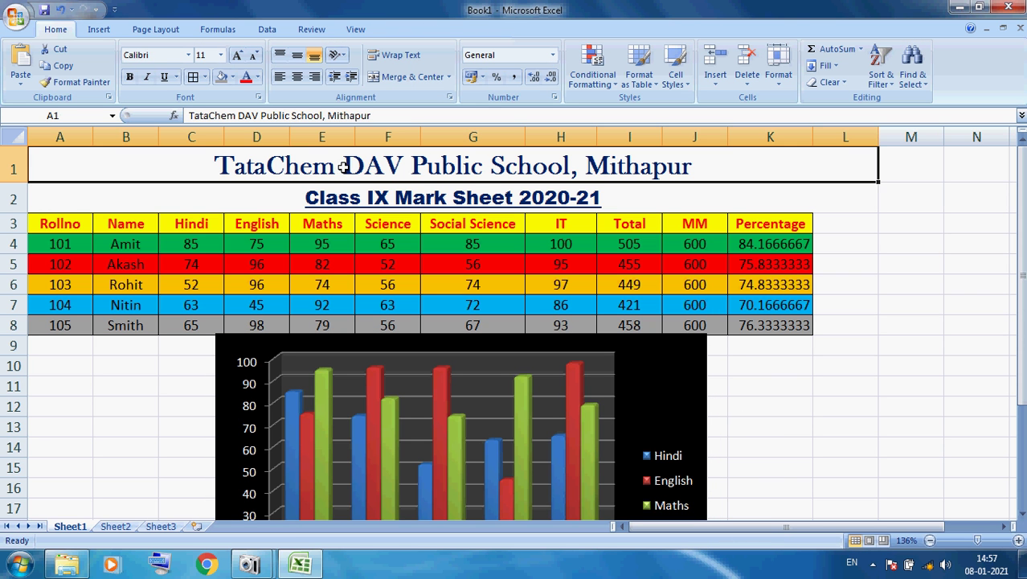
left_click(408, 196)
left_click_drag(89, 230, 555, 314)
left_click_drag(636, 226, 635, 304)
left_click_drag(758, 224, 773, 326)
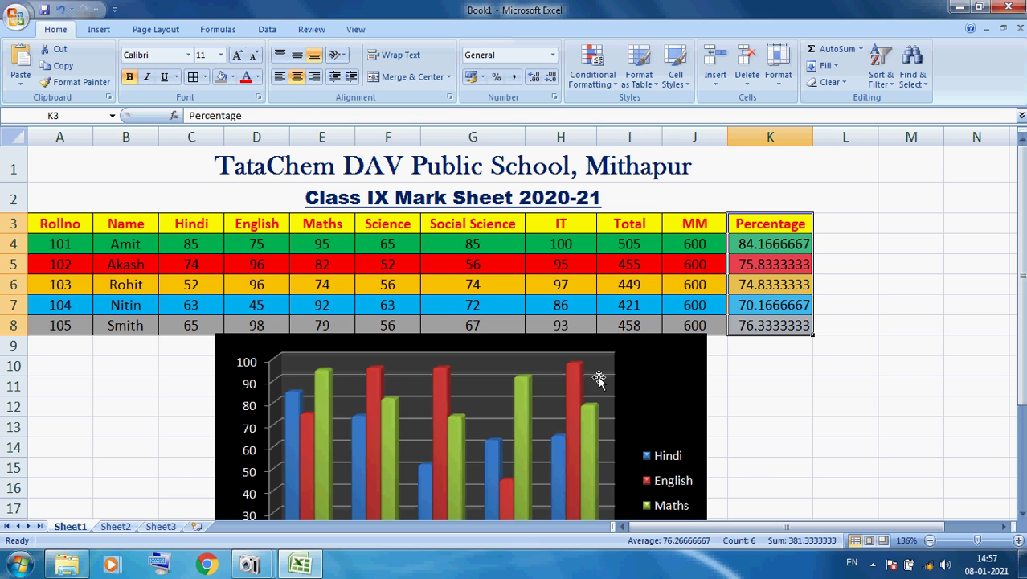
scroll(555, 390, "down", 1)
left_click(773, 361)
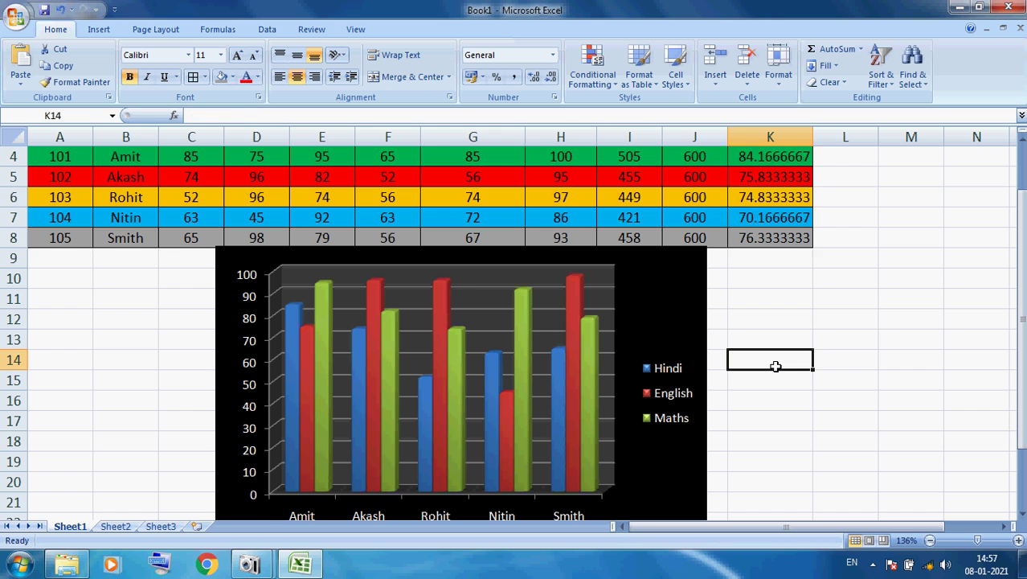
scroll(451, 374, "up", 1)
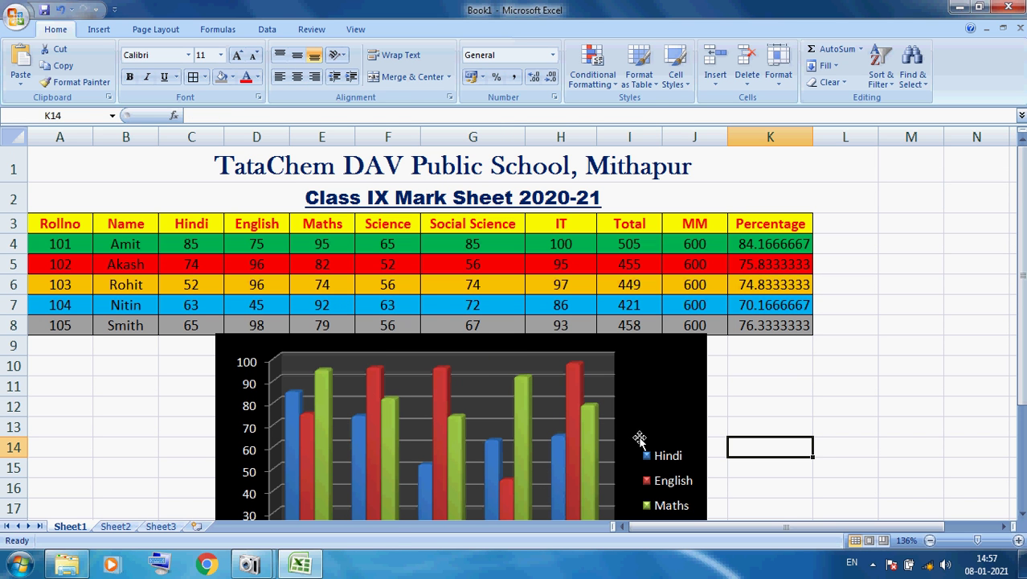
mouse_move(312, 569)
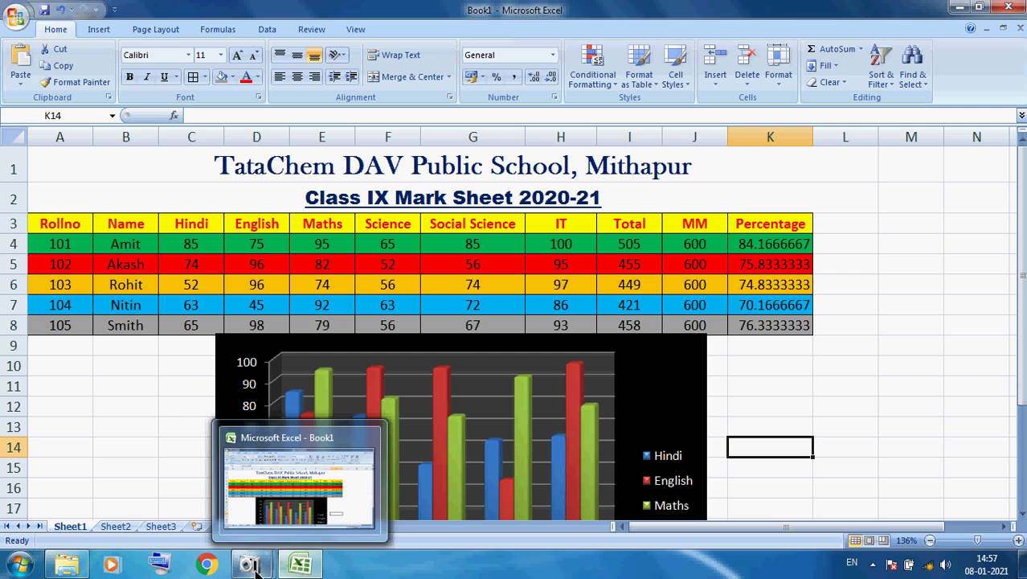
mouse_move(250, 565)
left_click(176, 513)
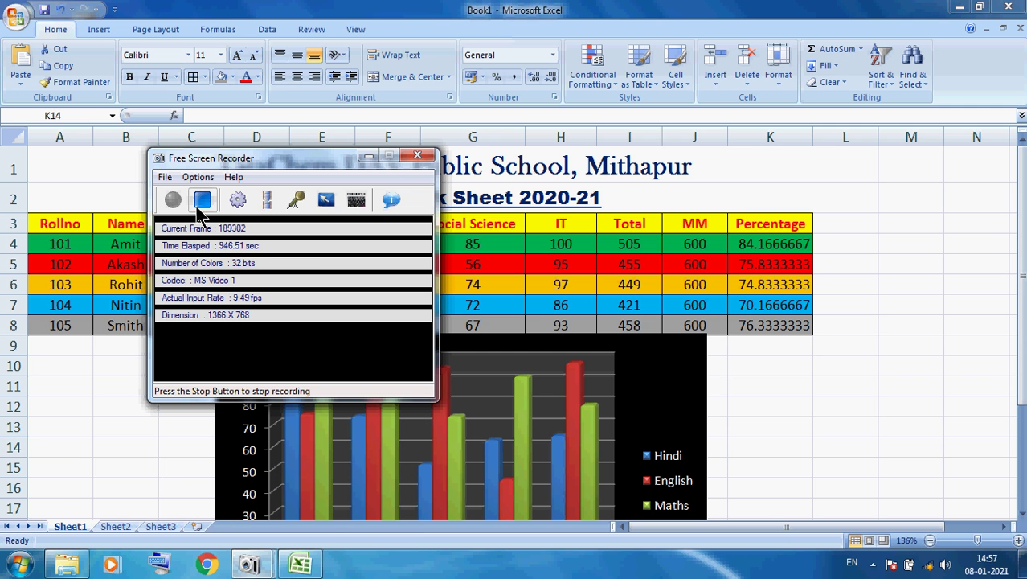